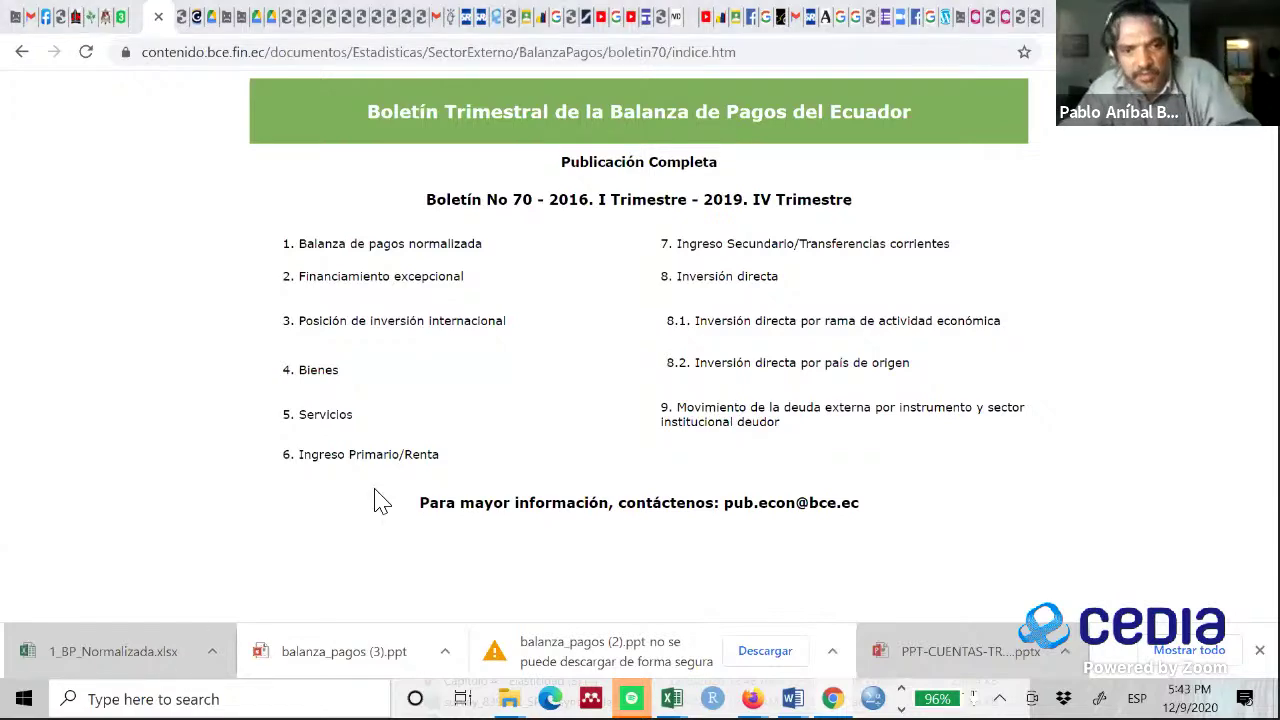
- Open the downloaded 1_BP_Normalizada.xlsx workbook in Excel and enable editing
key("alt+Tab")
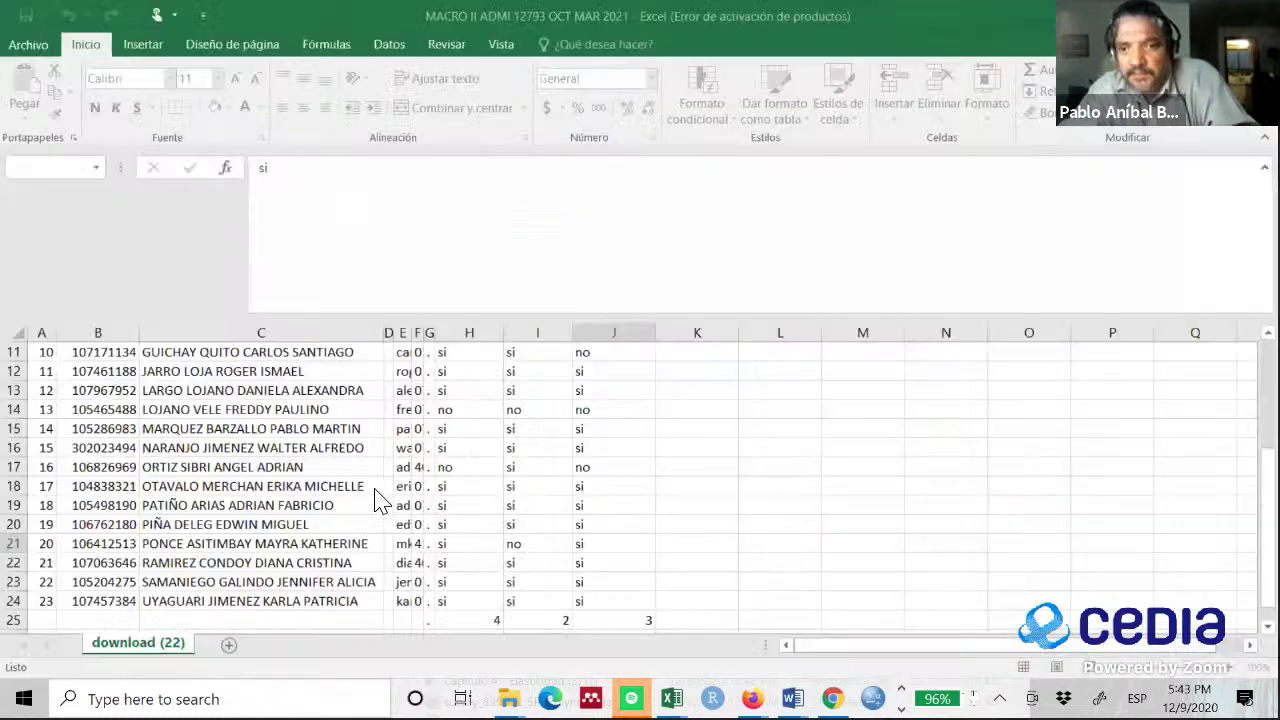
key("alt+Tab")
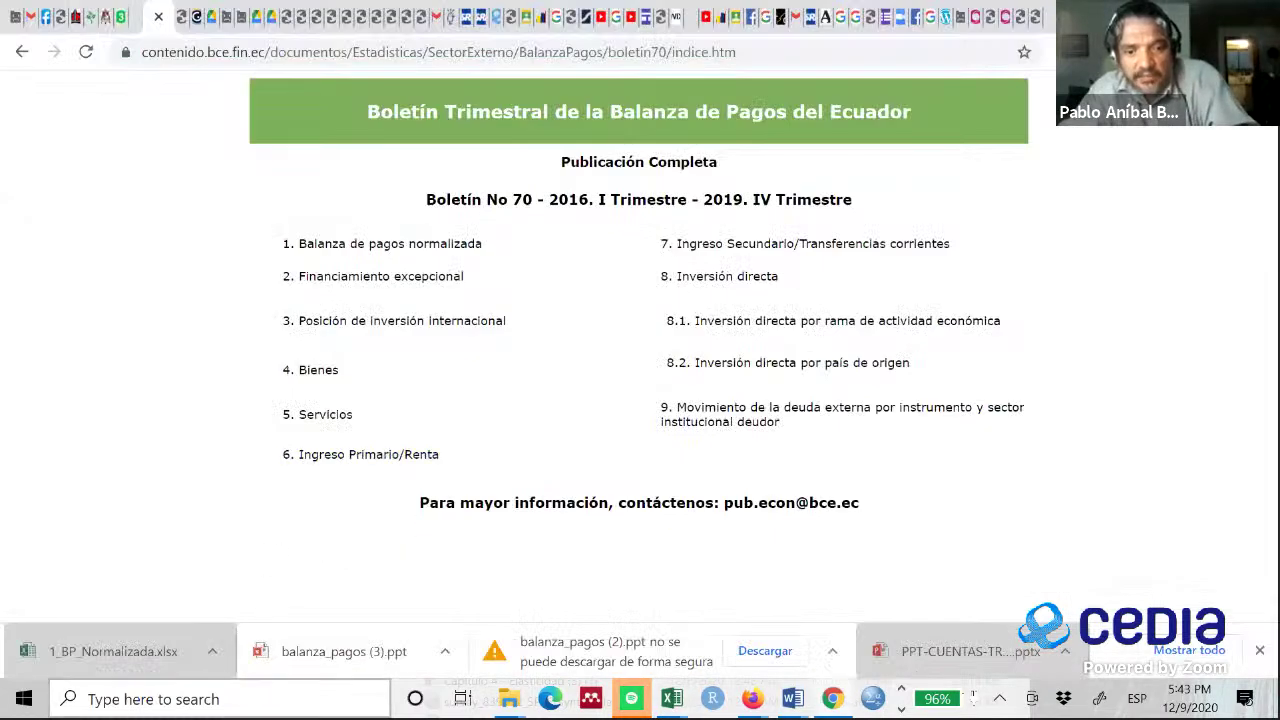
left_click(210, 650)
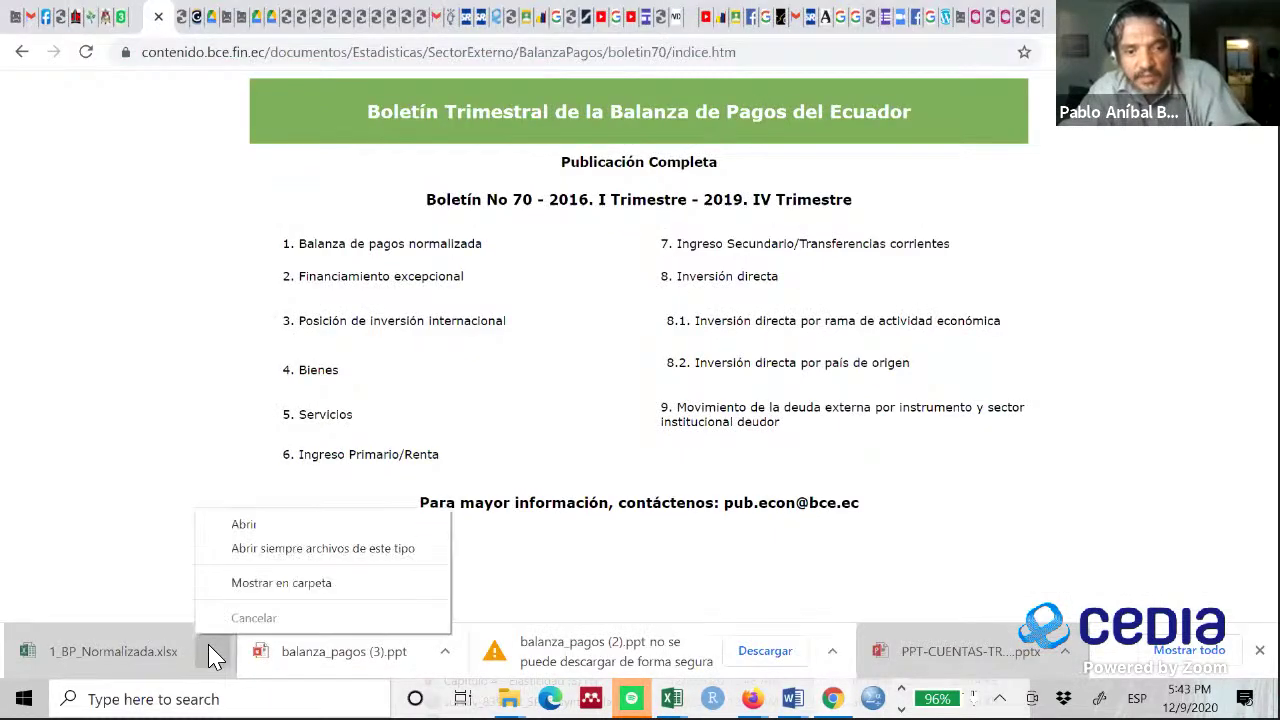
left_click(306, 530)
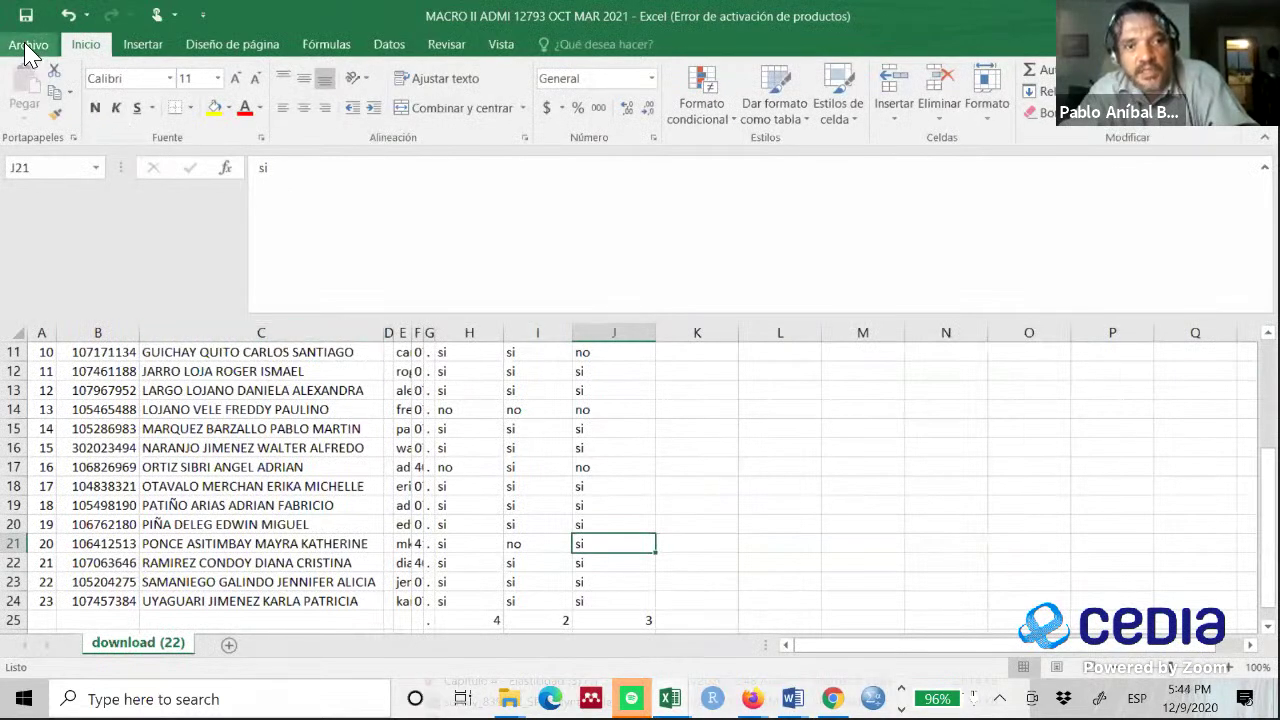
left_click(27, 47)
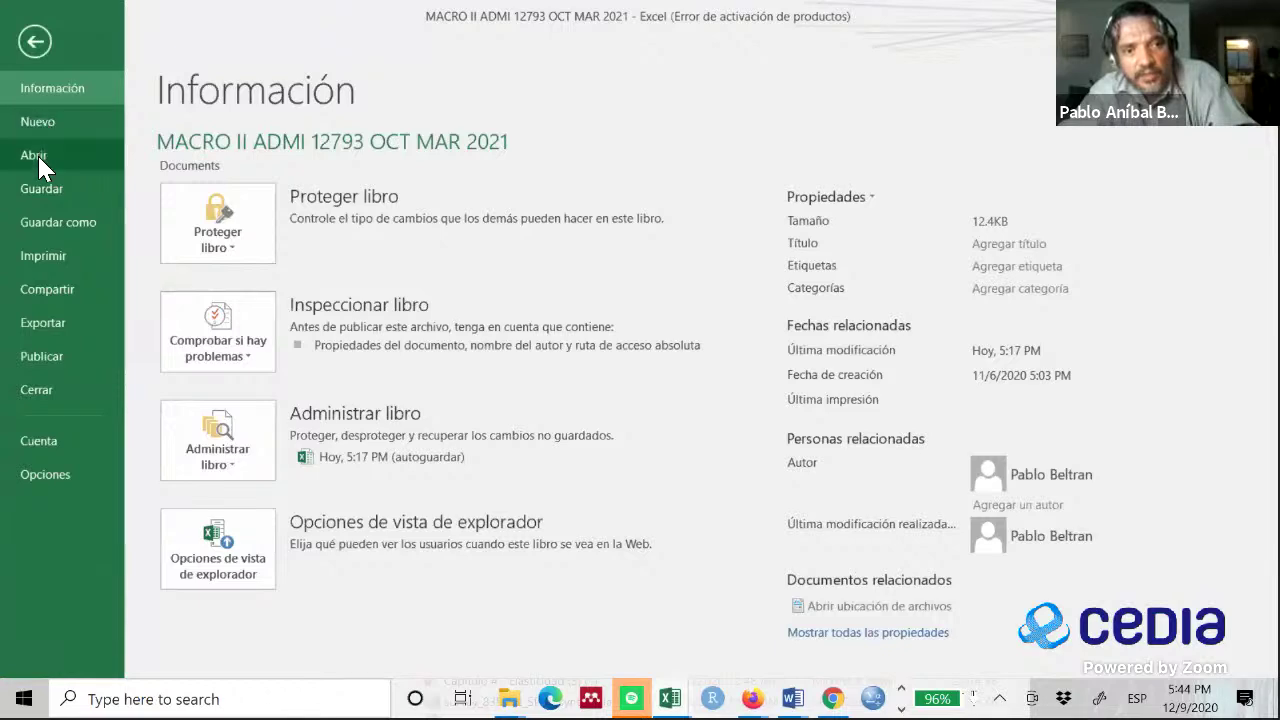
left_click(37, 155)
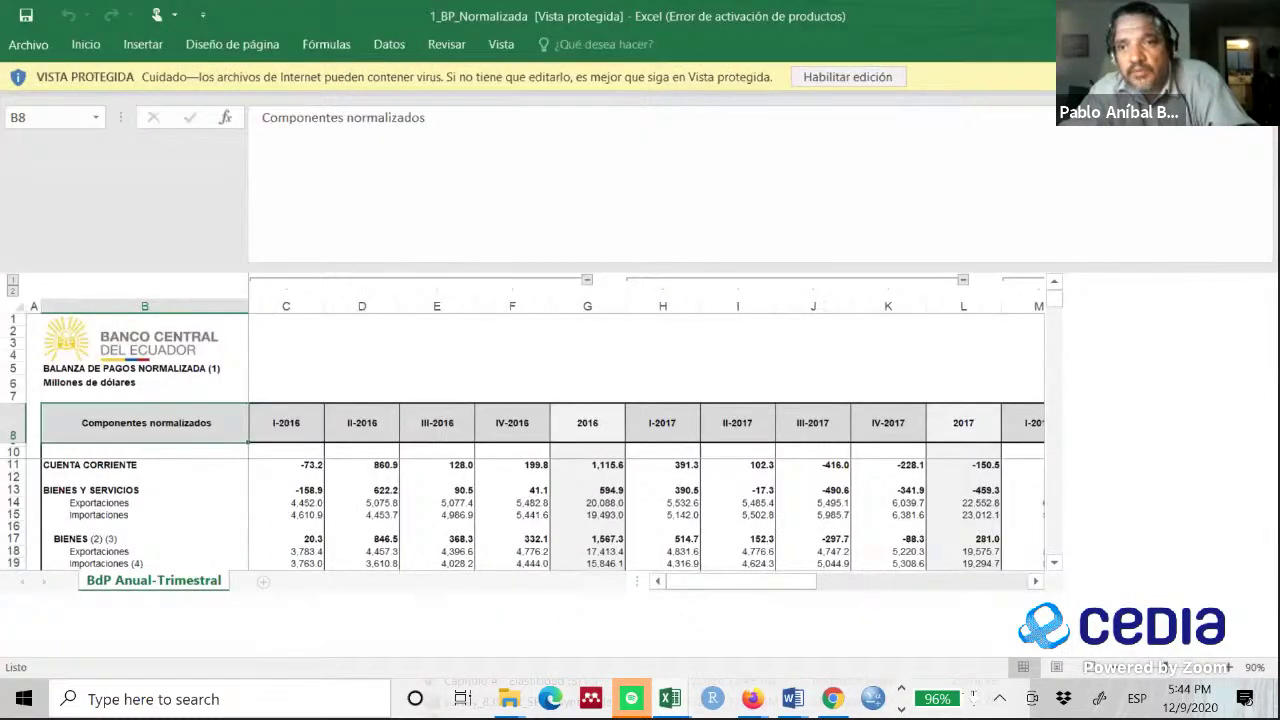
left_click(836, 80)
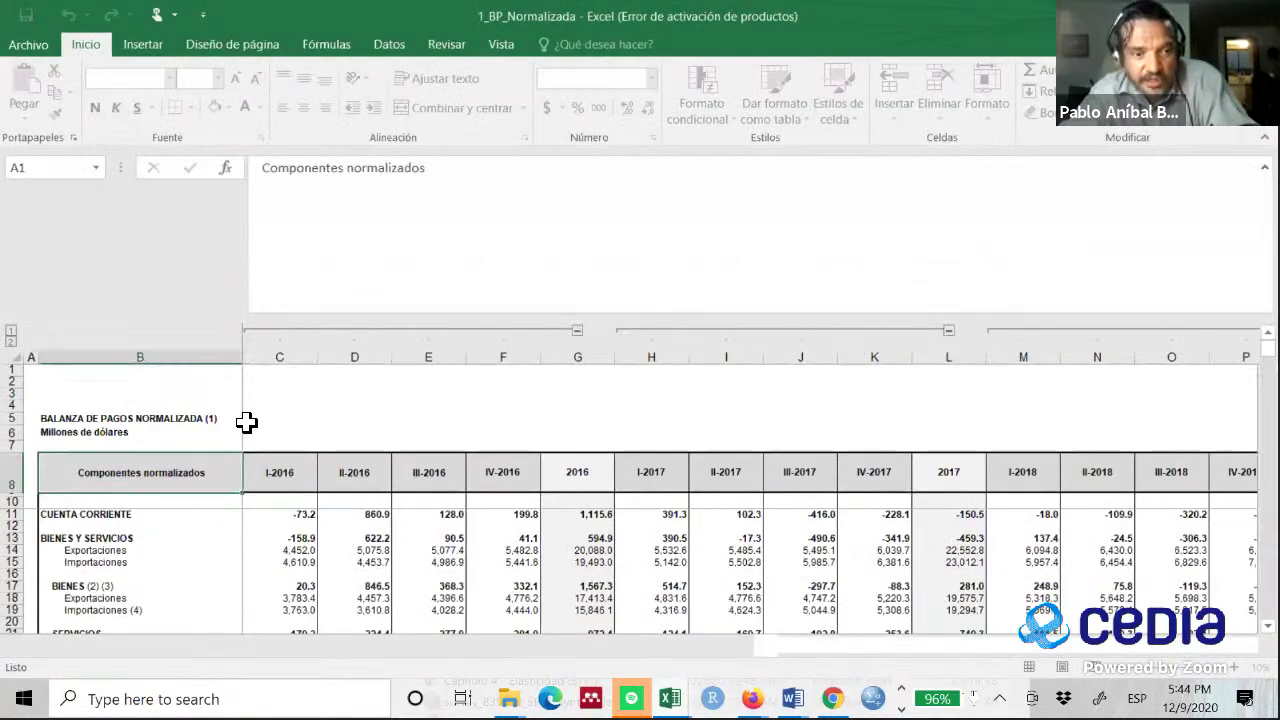
- Examine the Cuenta Corriente row across the 2016 quarters up to the 2016 annual total
left_click(80, 517)
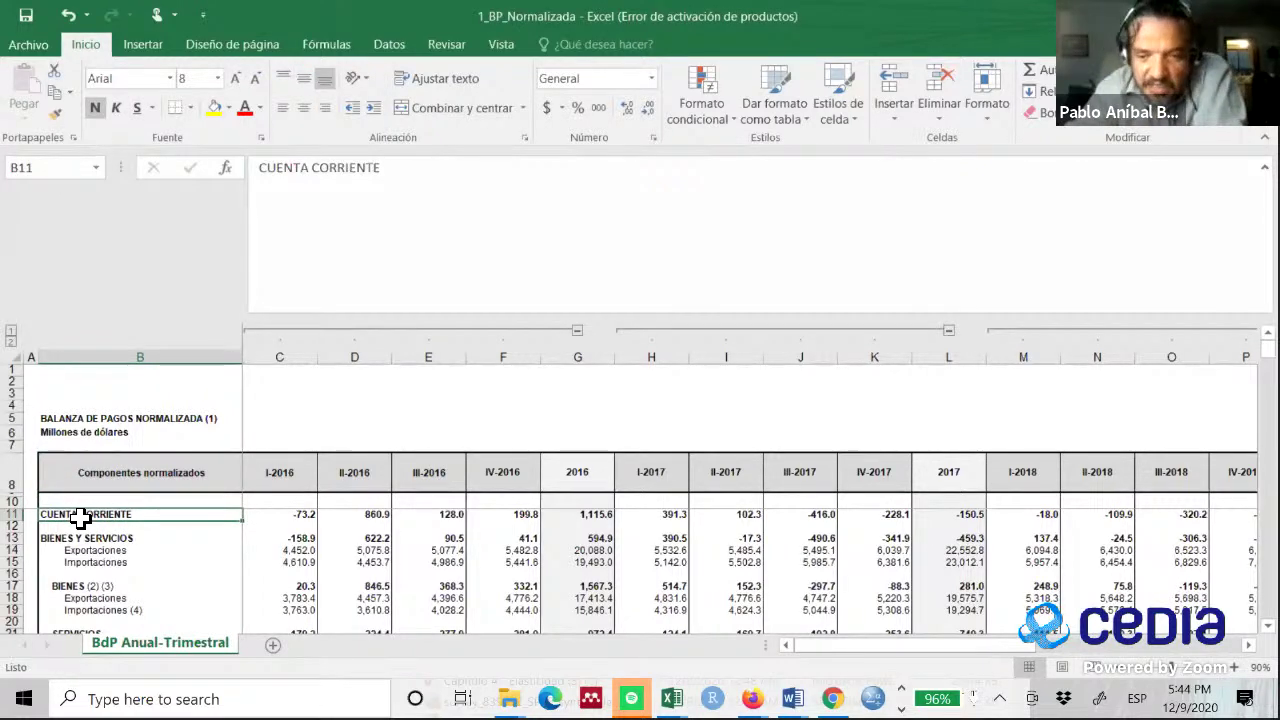
key("Right")
key("Right")
key("Right")
key("Right")
key("Right")
key("Right")
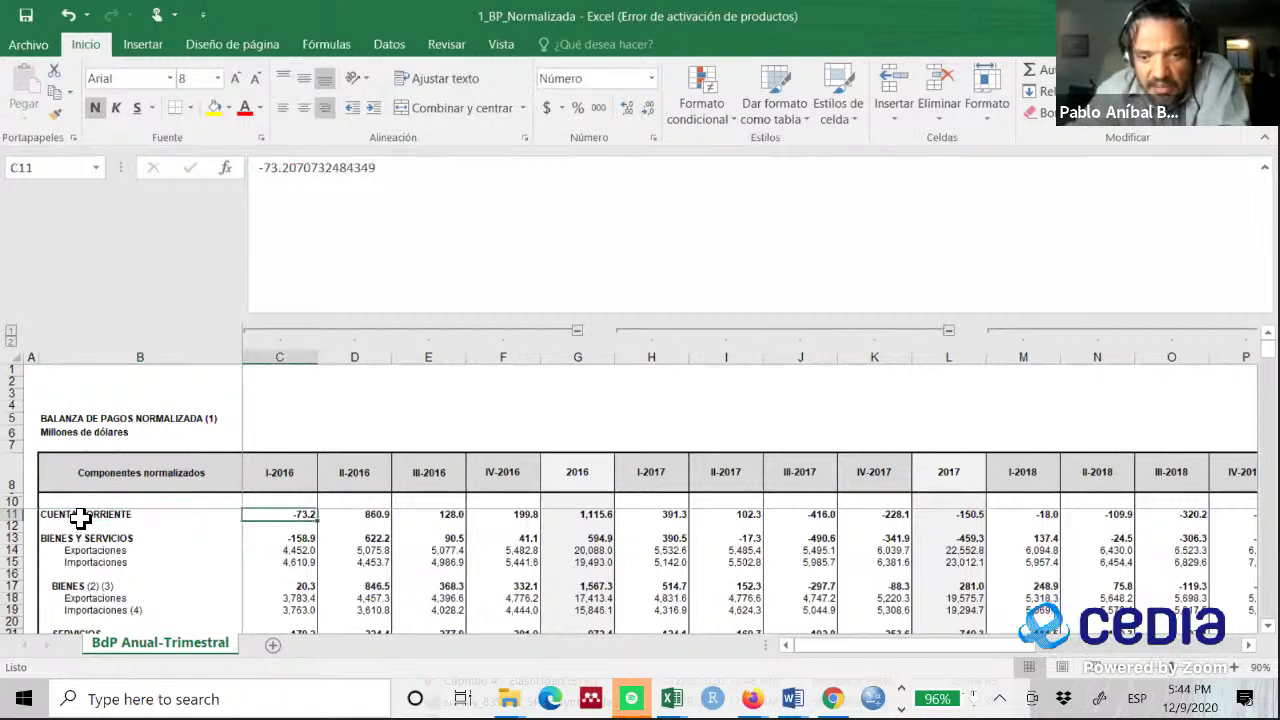
key("Right")
key("Left")
key("Left")
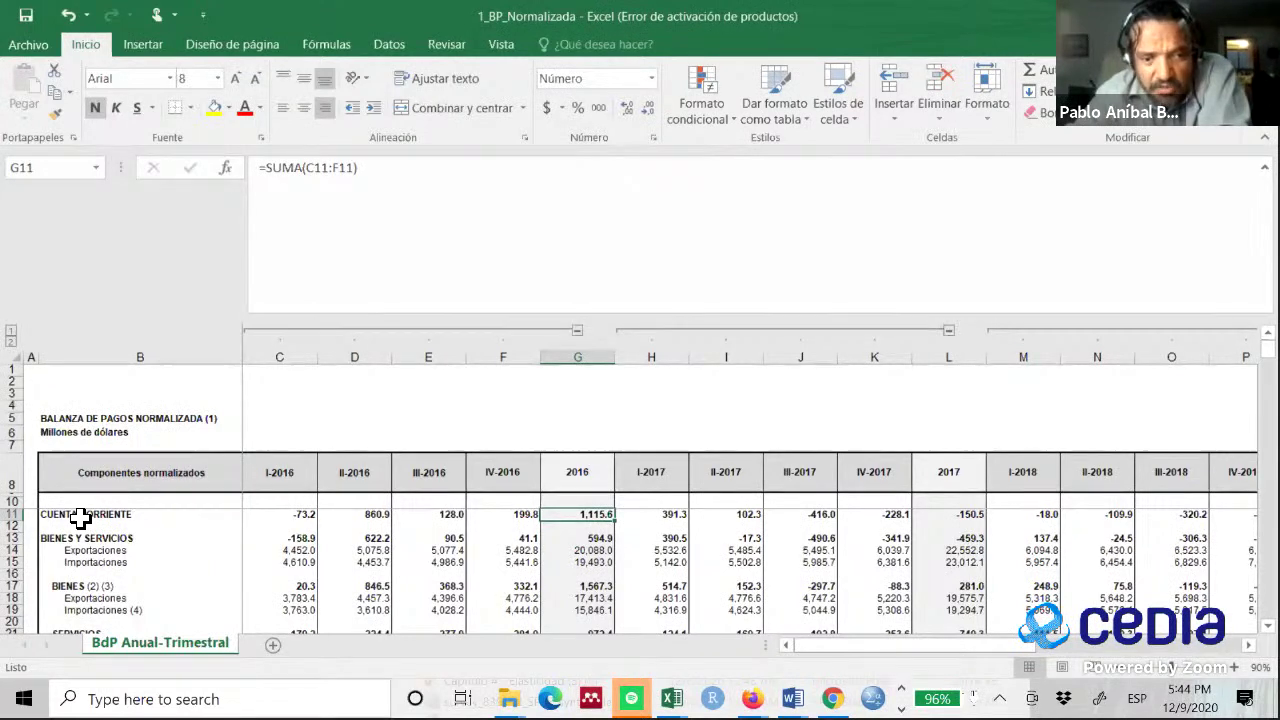
- Examine the 2016 annual exports and imports under Bienes y Servicios
key("Down")
key("Down")
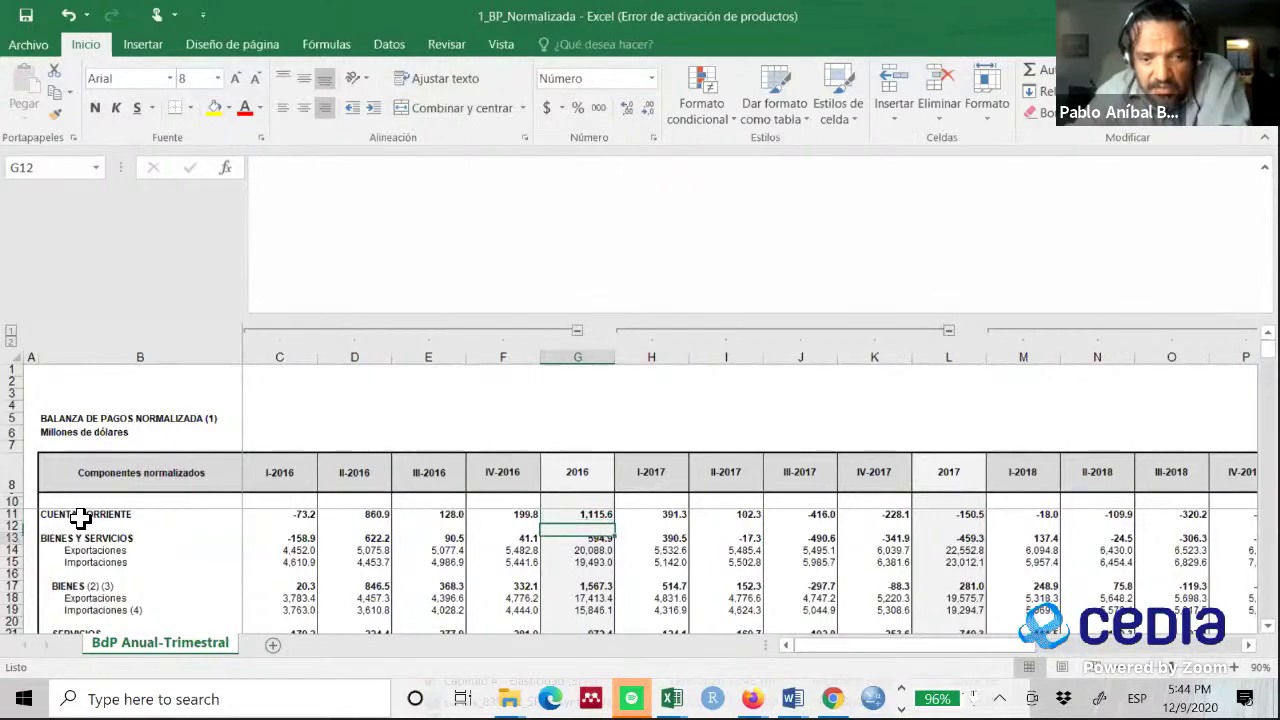
key("Down")
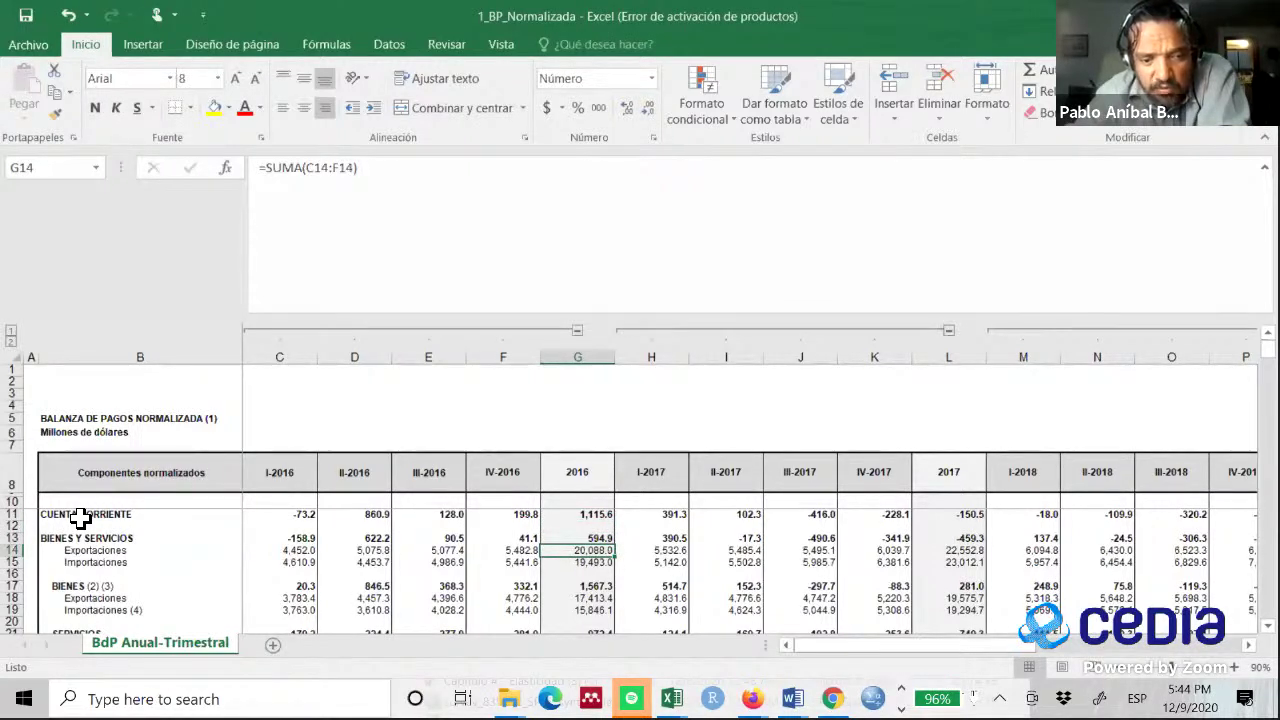
key("Down")
key("Up")
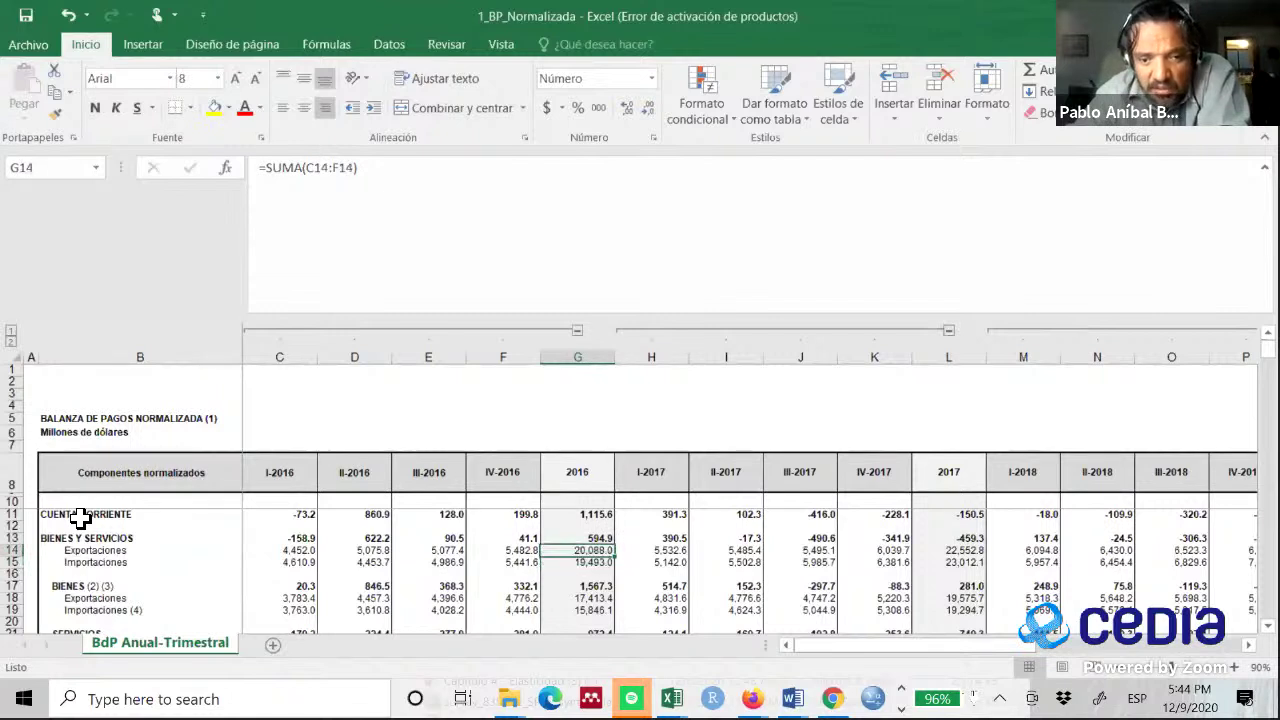
key("Down")
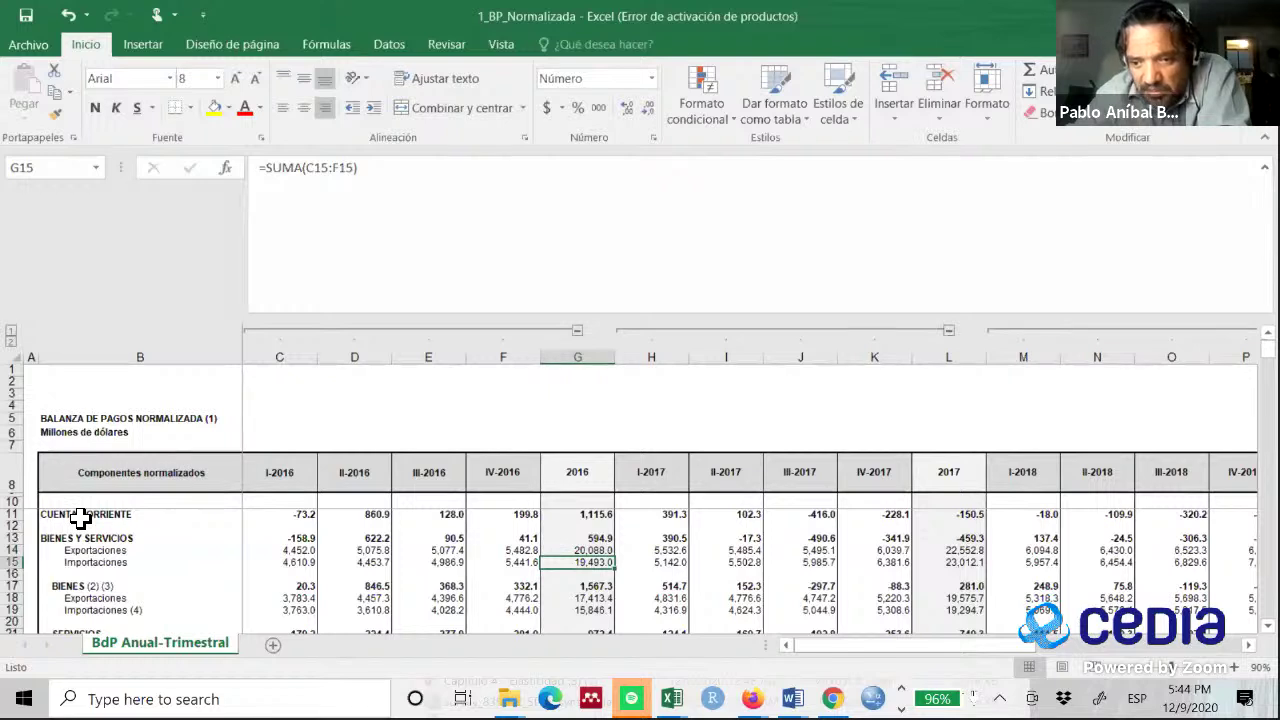
key("Down")
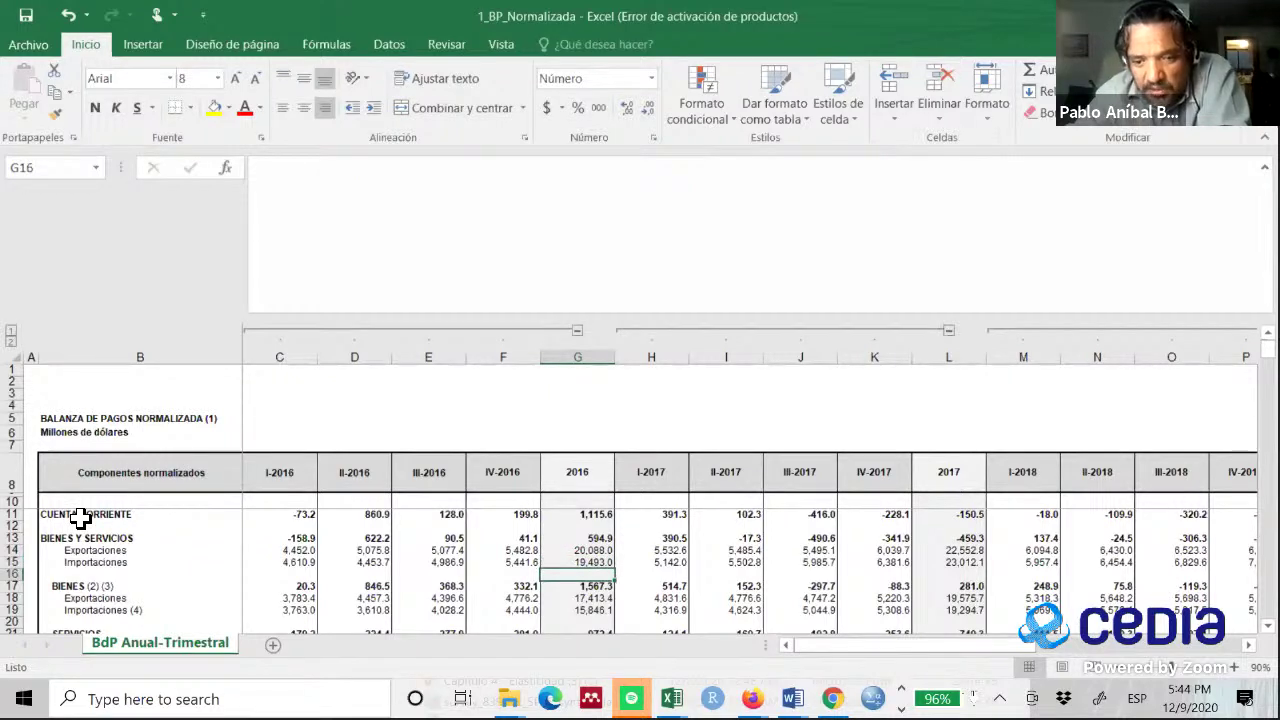
key("Up")
key("Up")
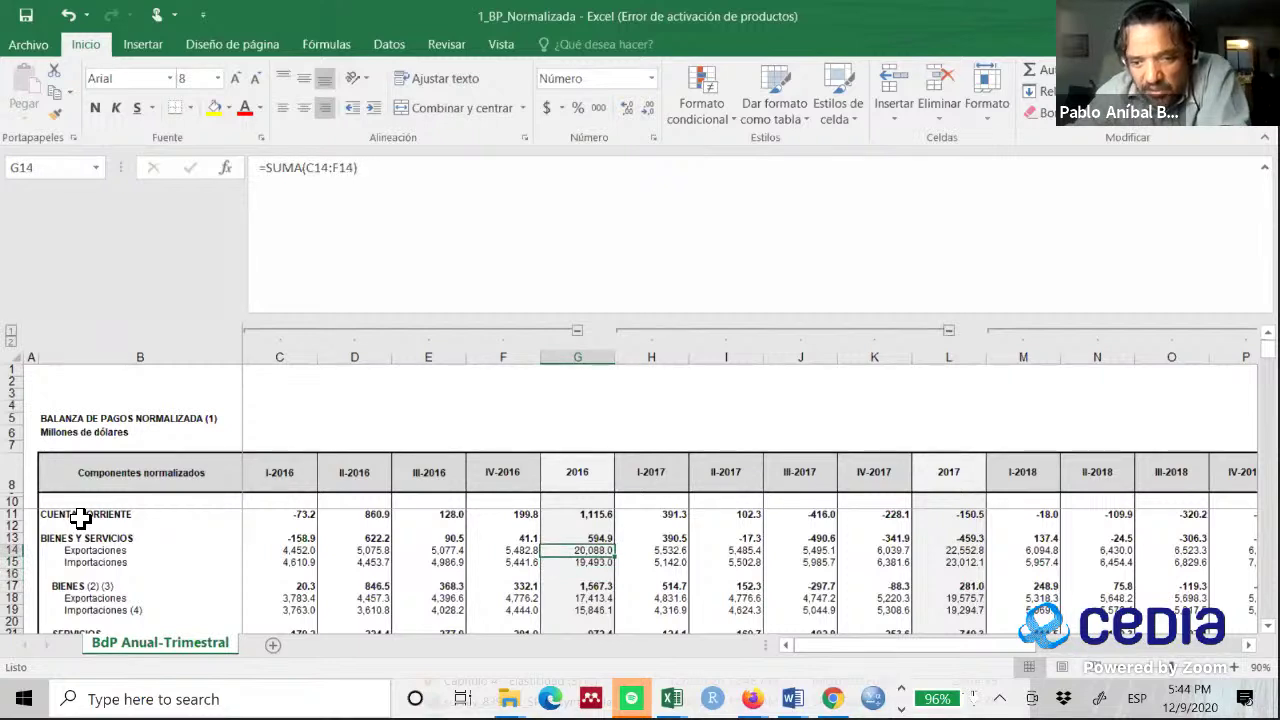
key("Down")
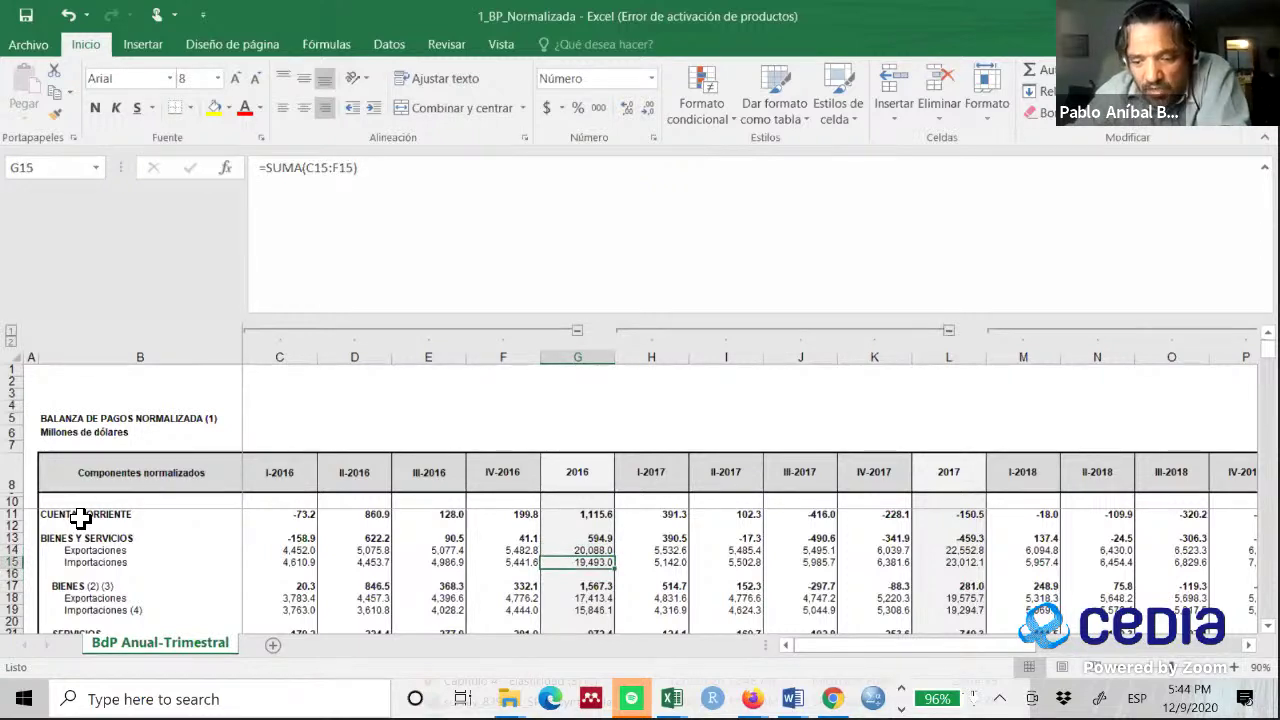
- Follow the Bienes y Servicios exports across the 2017 quarters and examine the 2017 annual exports and imports
key("Up")
key("Right")
key("Right")
key("Right")
key("Right")
key("Right")
key("Right")
key("Right")
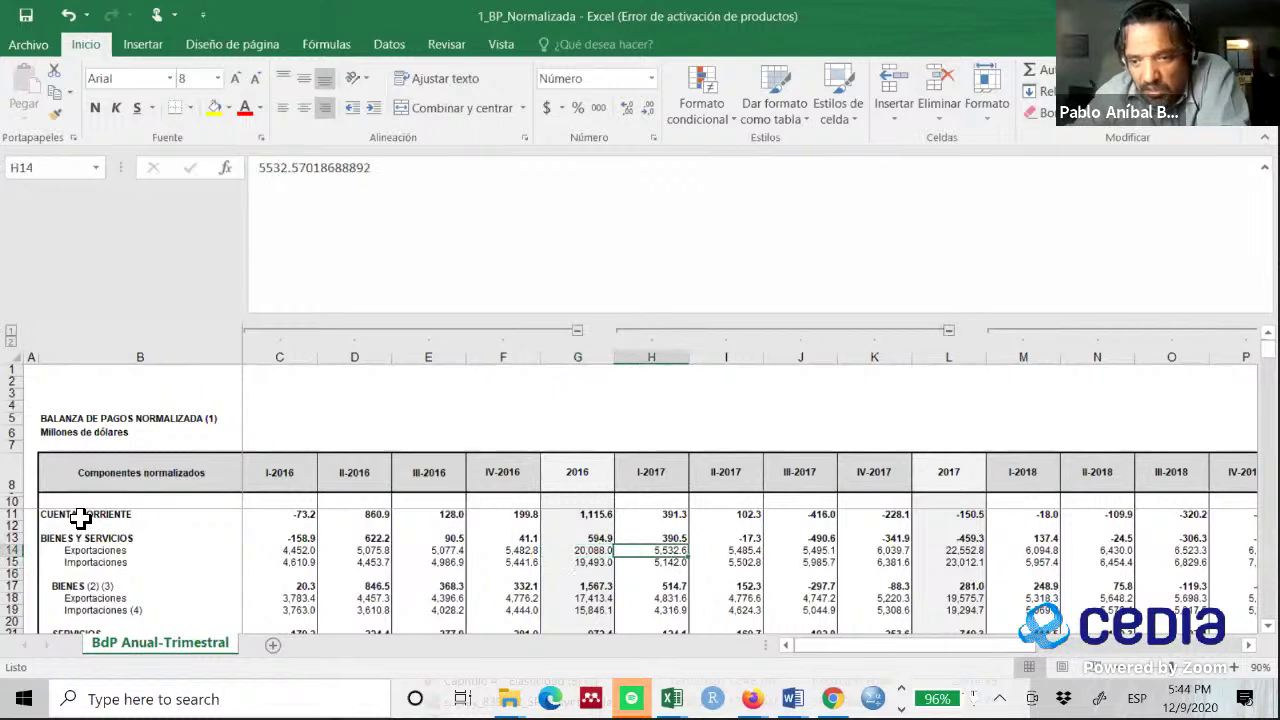
key("Left")
key("Left")
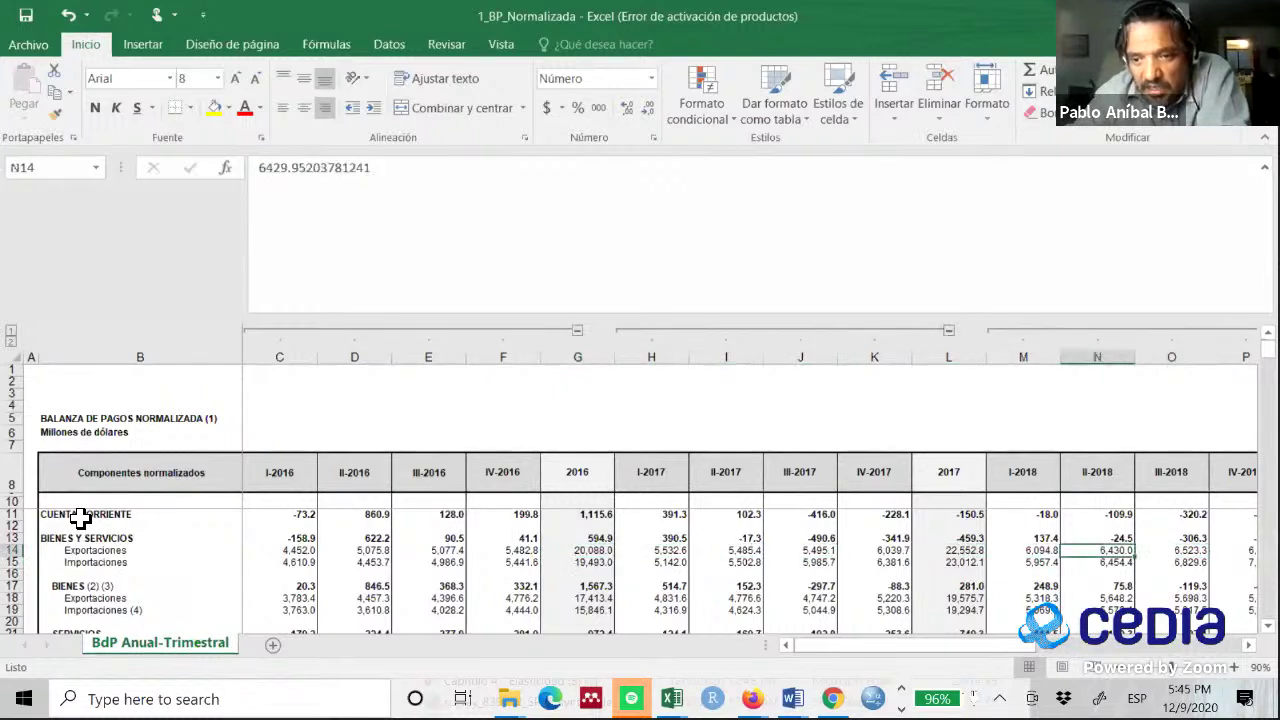
key("ctrl+c")
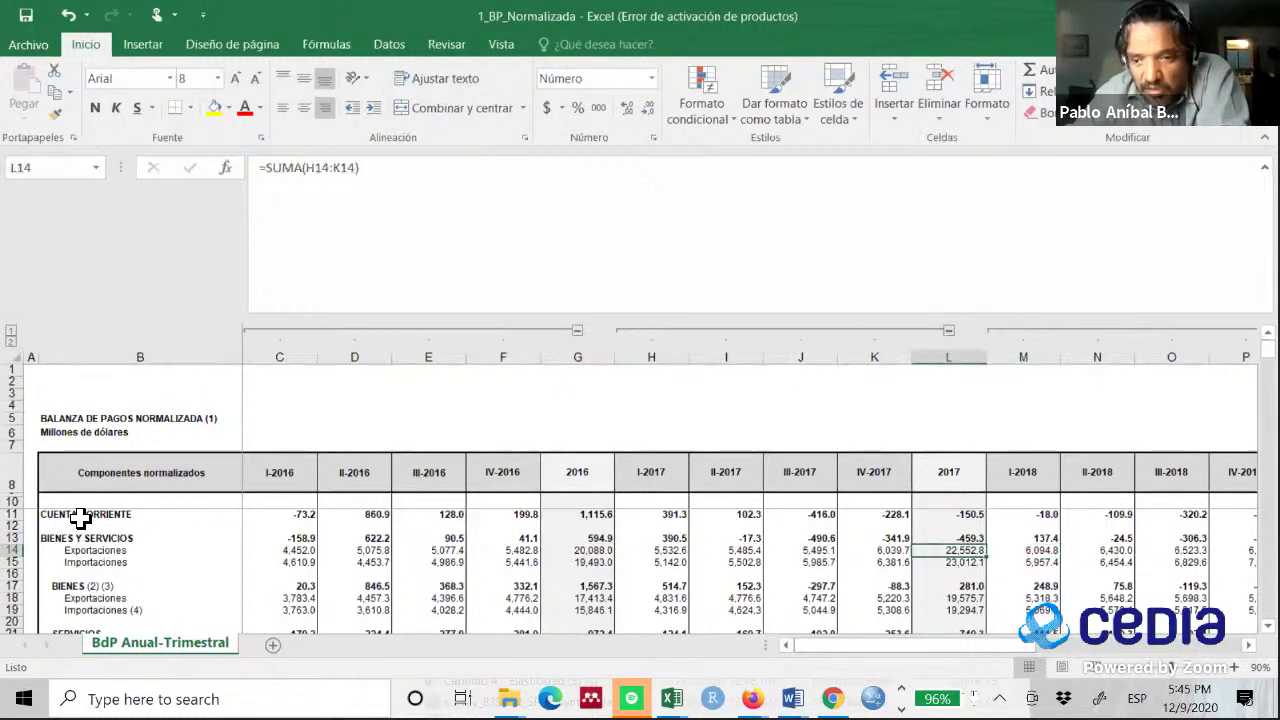
key("Down")
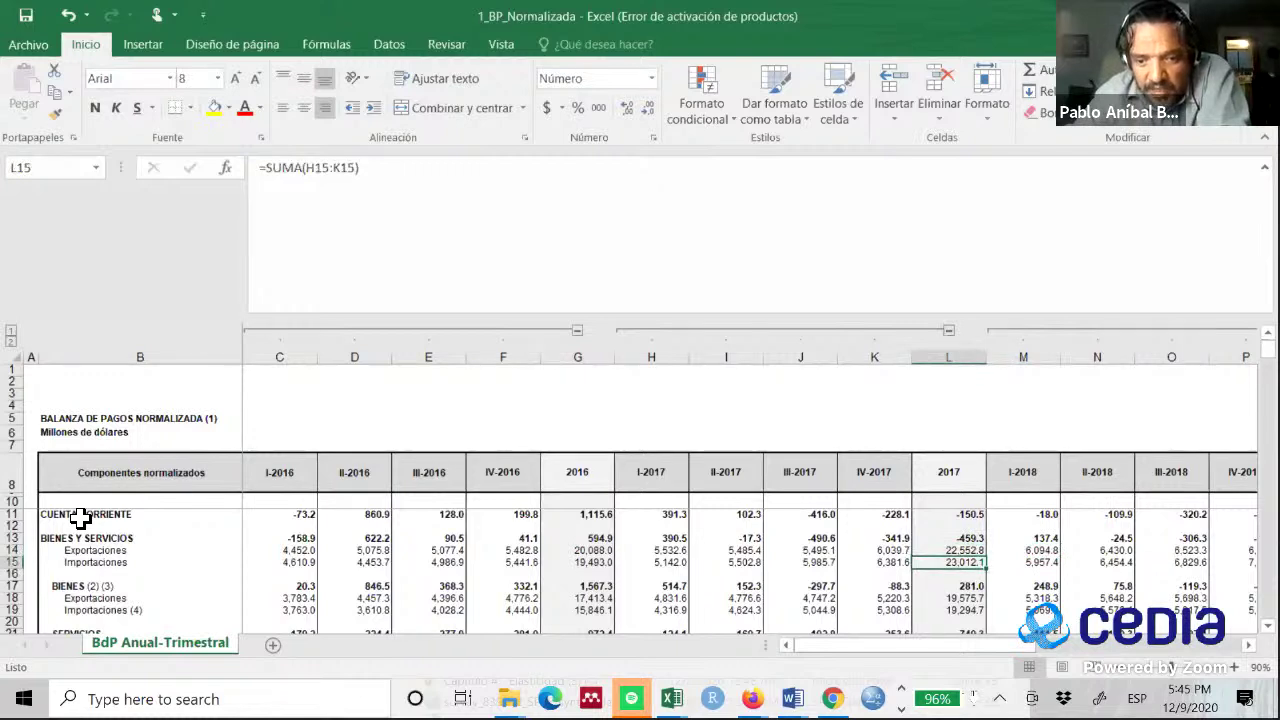
- Go back along the Bienes y Servicios imports row to compare the IV-2016 and 2016 annual figures
key("Left")
key("Left")
key("Left")
key("Left")
key("Left")
key("Left")
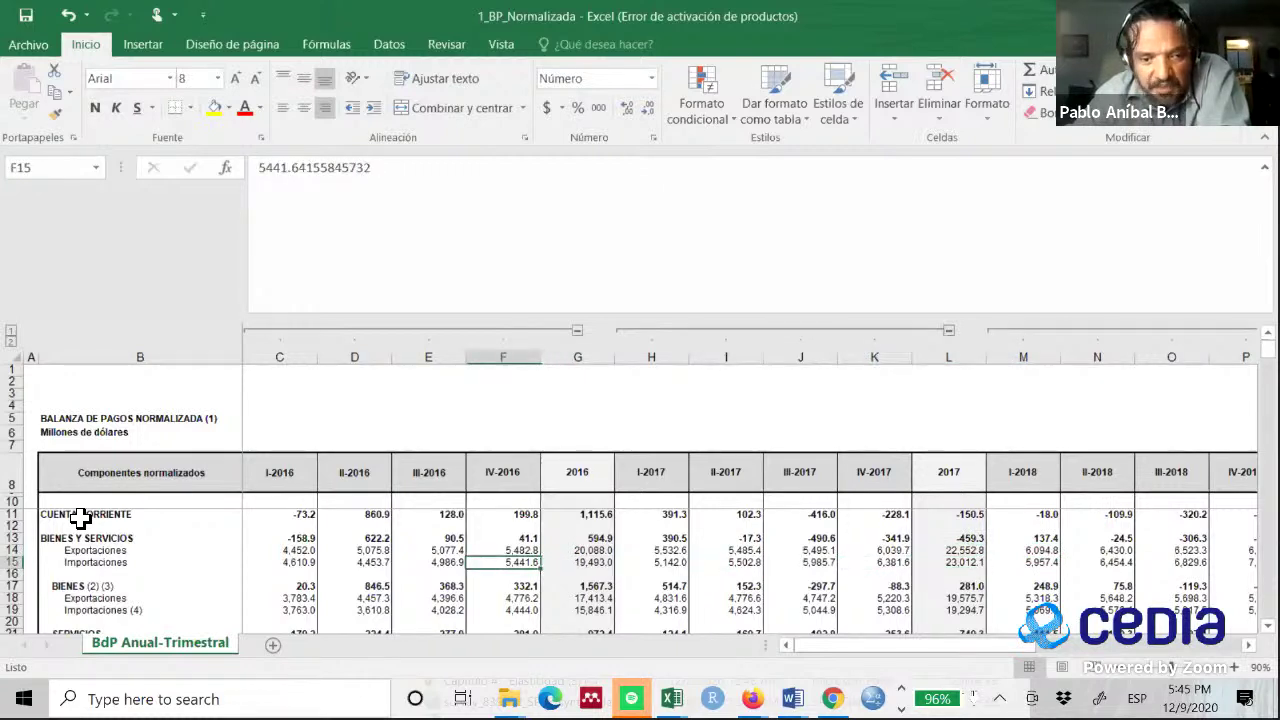
key("Right")
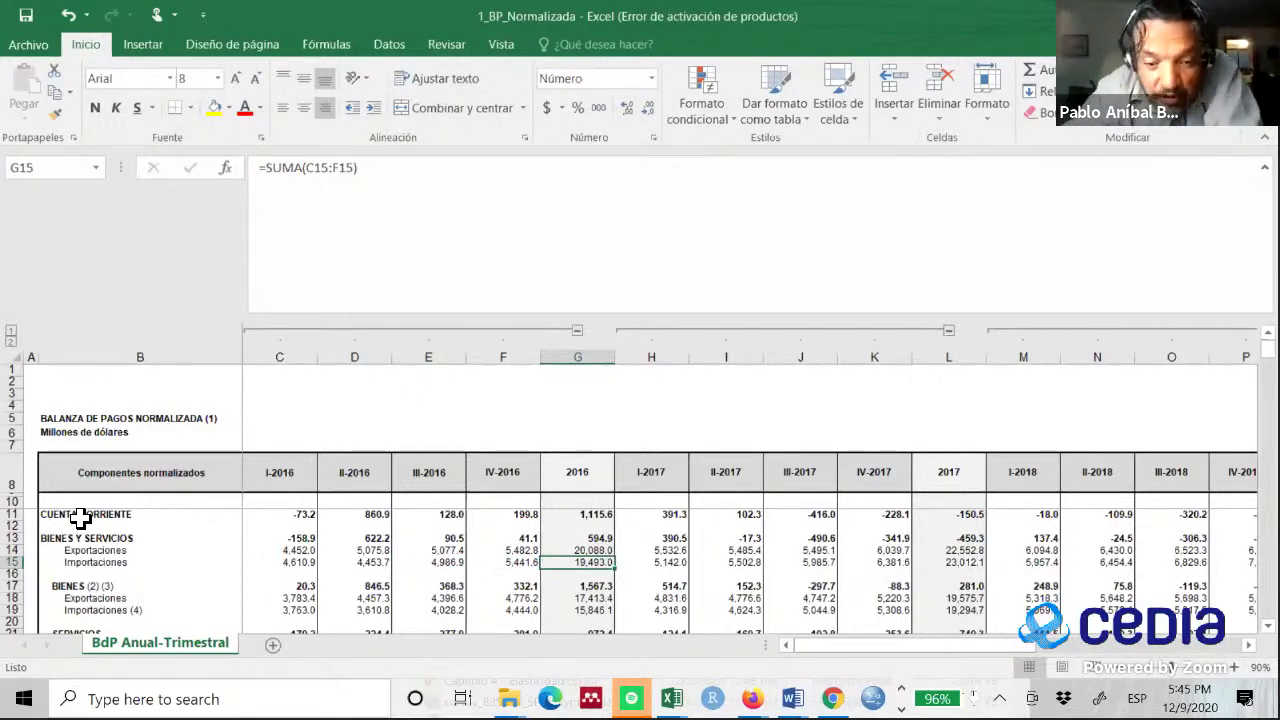
key("Left")
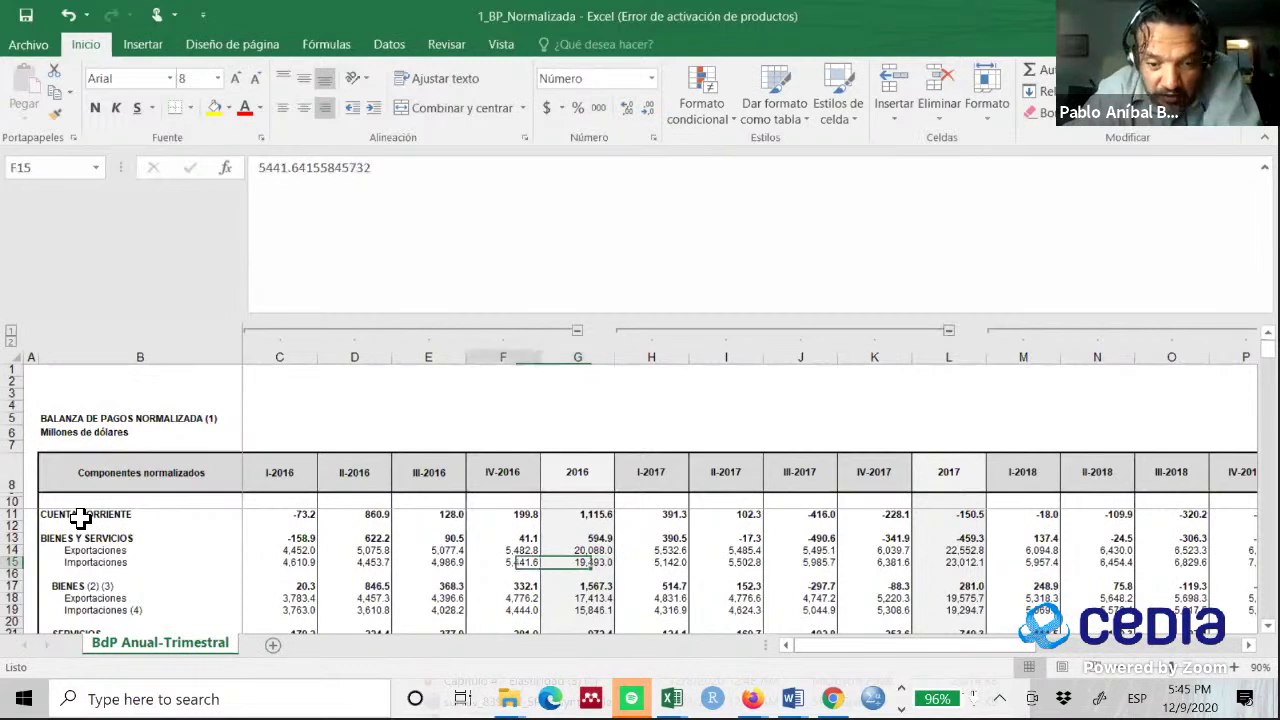
key("Left")
key("Right")
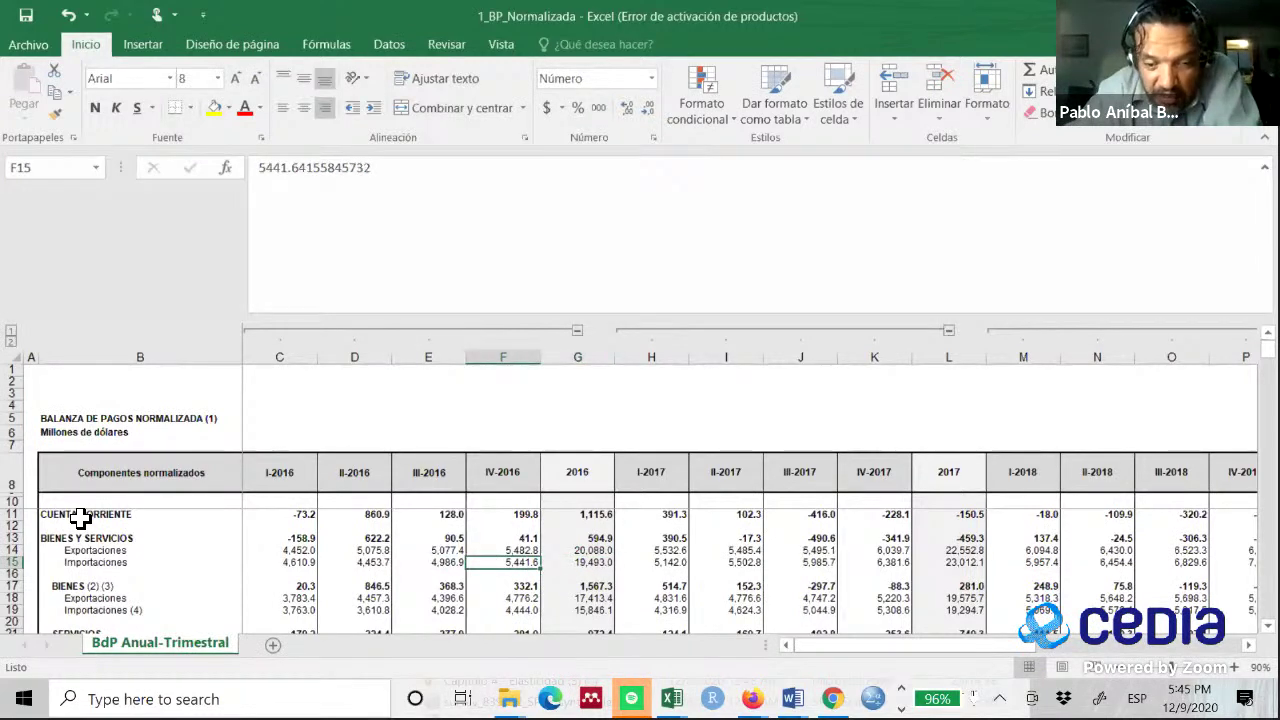
key("Right")
- Examine the 2016 annual figures for Bienes and for the Servicios exports, including Transporte, Viajes and Otros servicios
key("Down")
key("Down")
key("Down")
key("Down")
key("Down")
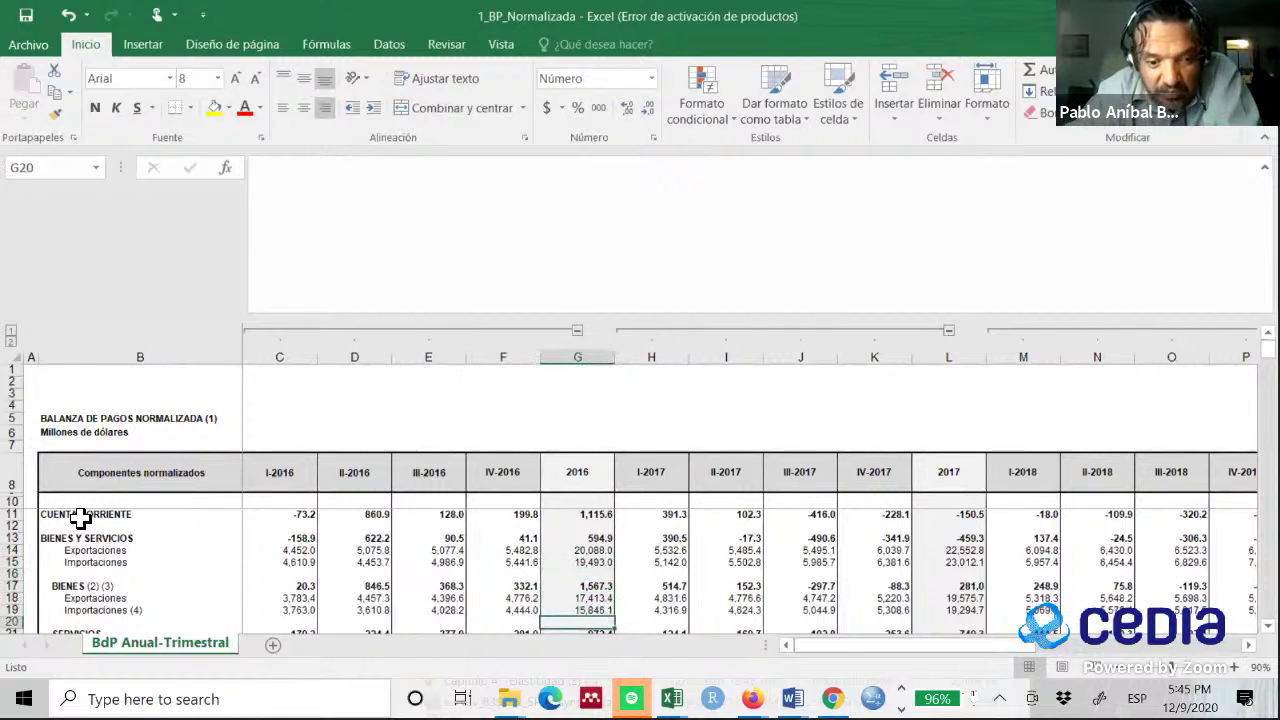
key("Down")
key("Down")
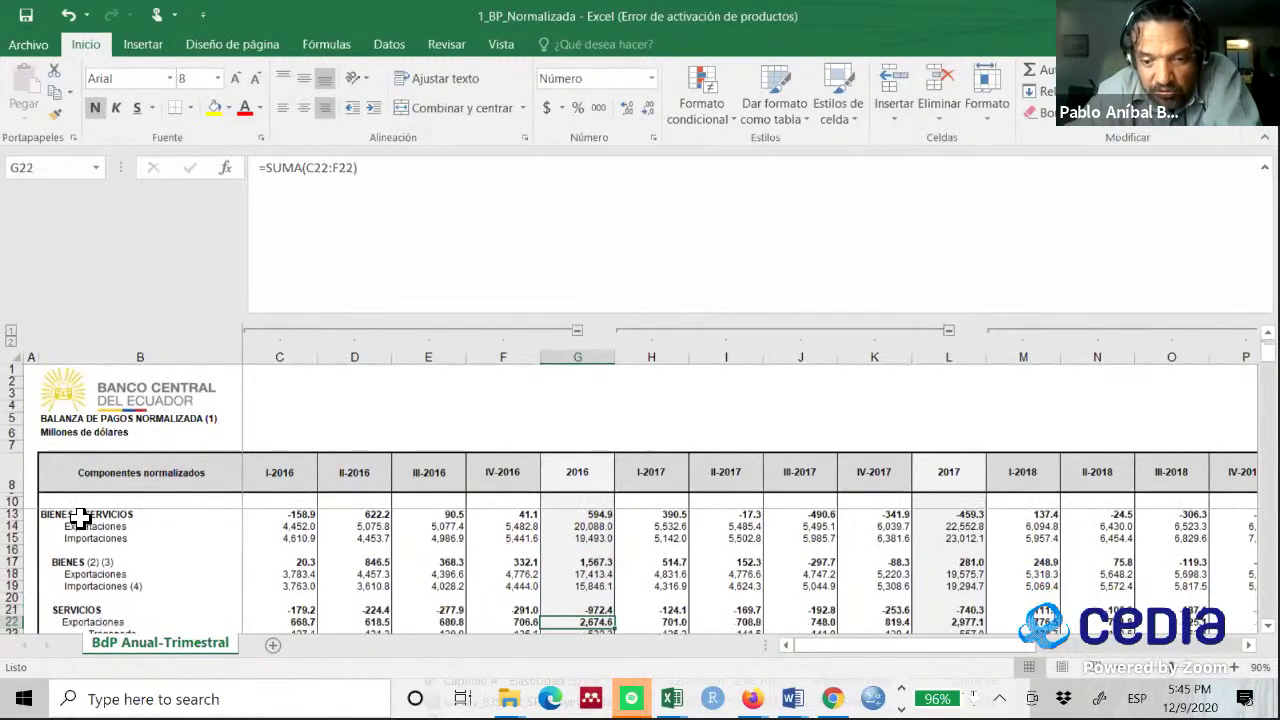
key("Down")
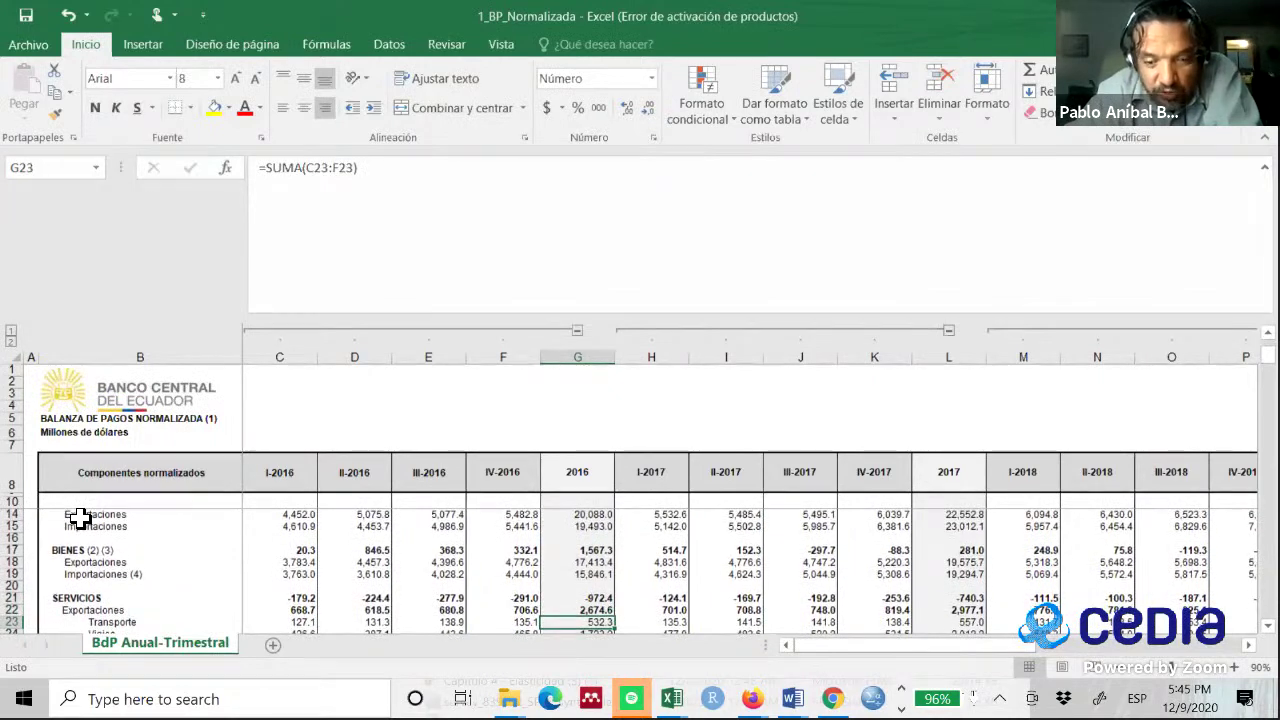
key("Down")
key("Down")
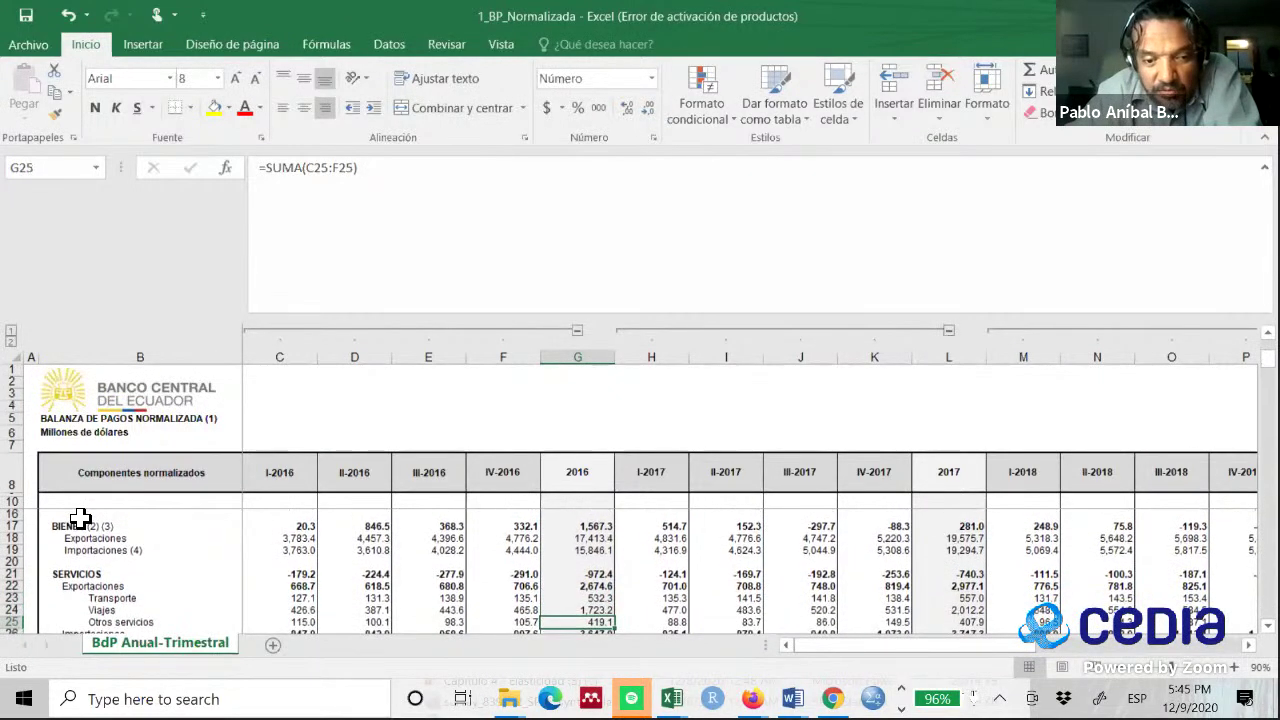
key("Up")
key("Up")
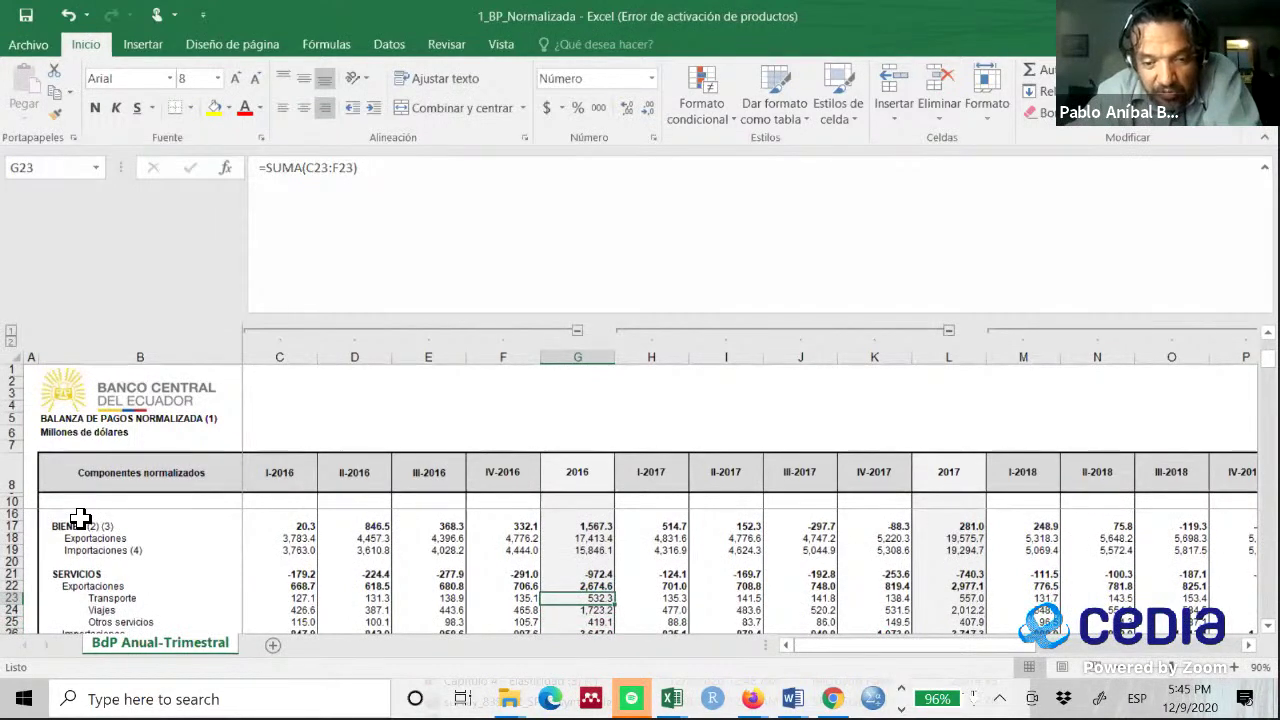
key("Down")
key("Down")
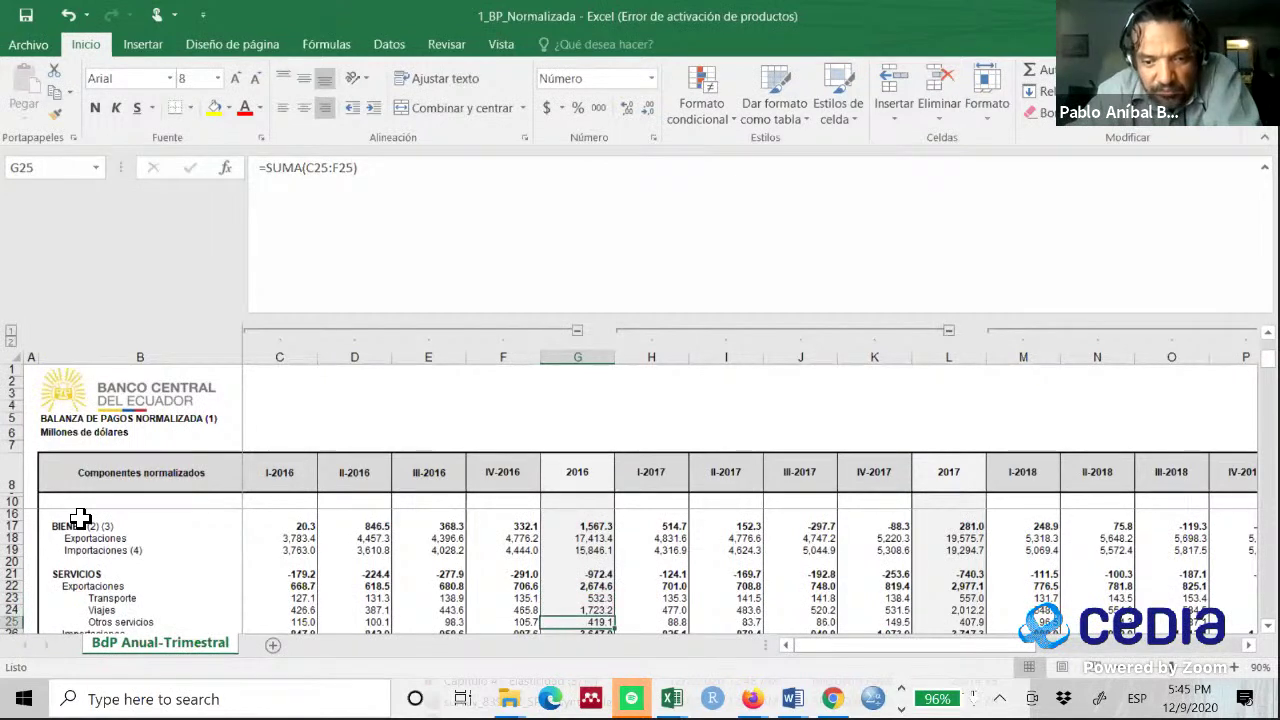
- Examine the 2016 annual figures for the Servicios imports breakdown and on to the Ingreso Primario credit row
key("Down")
key("Down")
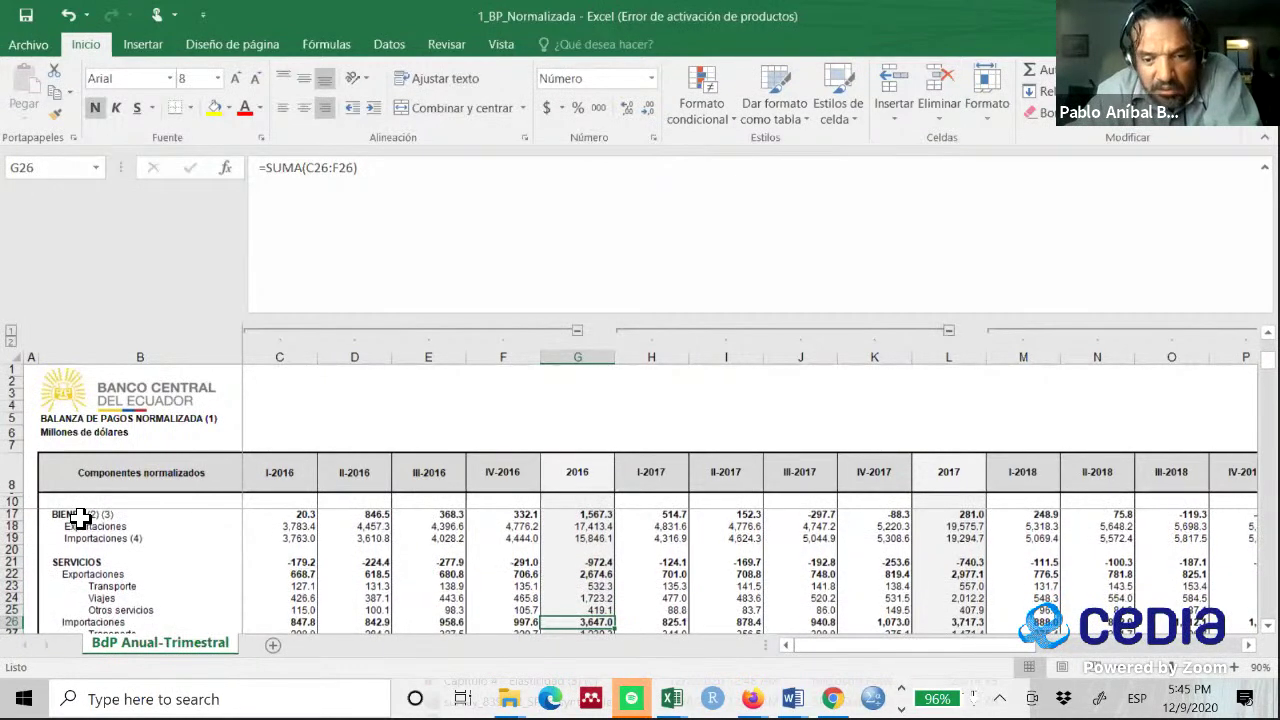
key("Down")
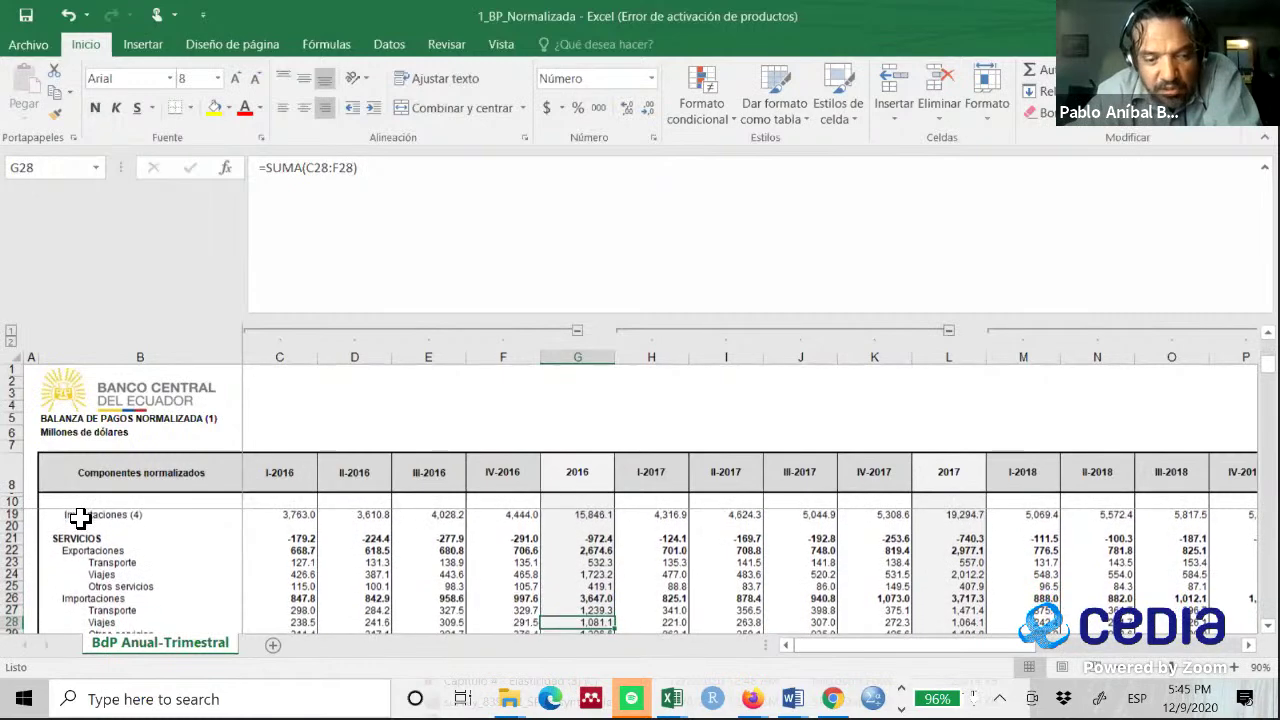
key("Down")
key("Down")
key("Down")
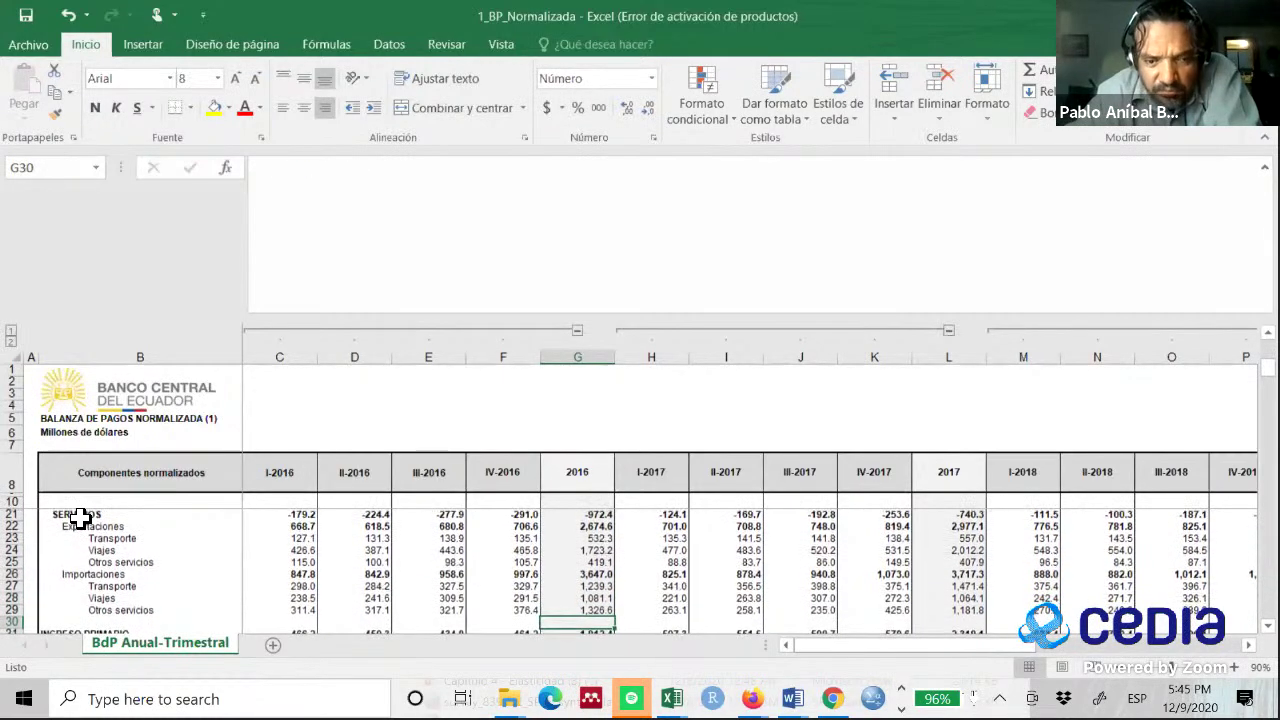
key("Down")
key("Down")
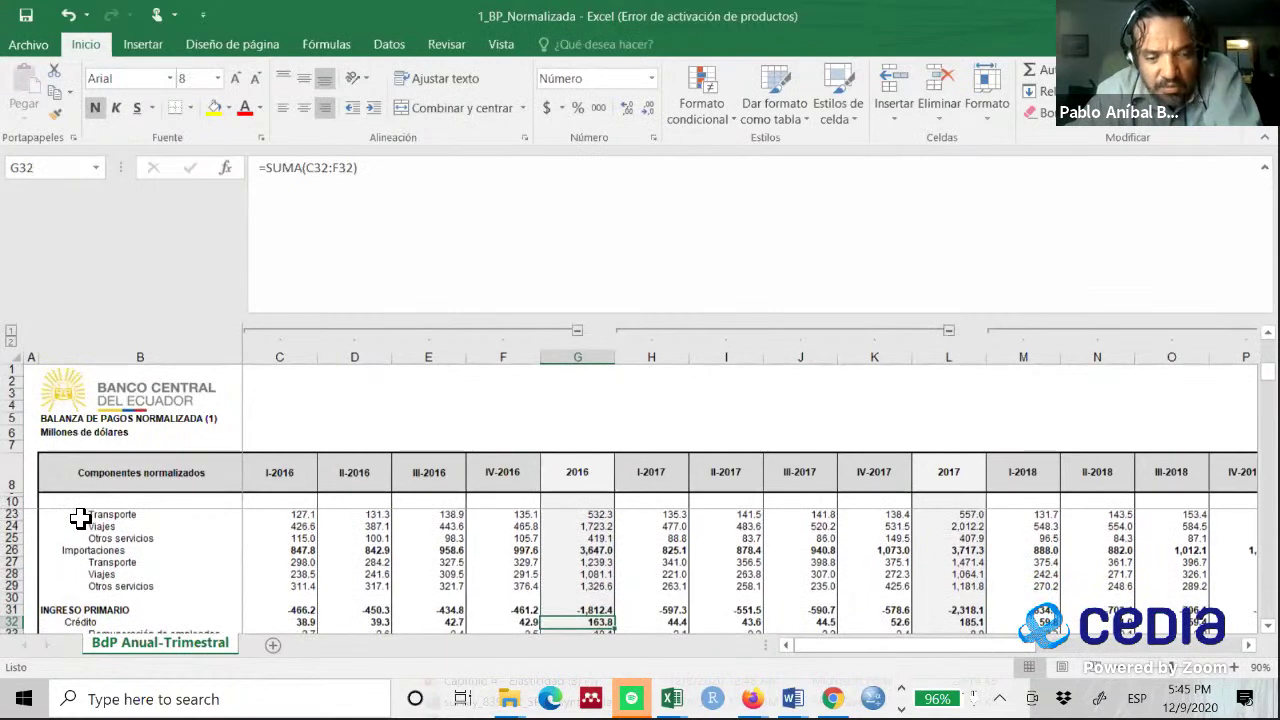
- Examine the 2016 annual Ingreso Primario credit figures for Remuneración de empleados and Renta de la inversión
key("Down")
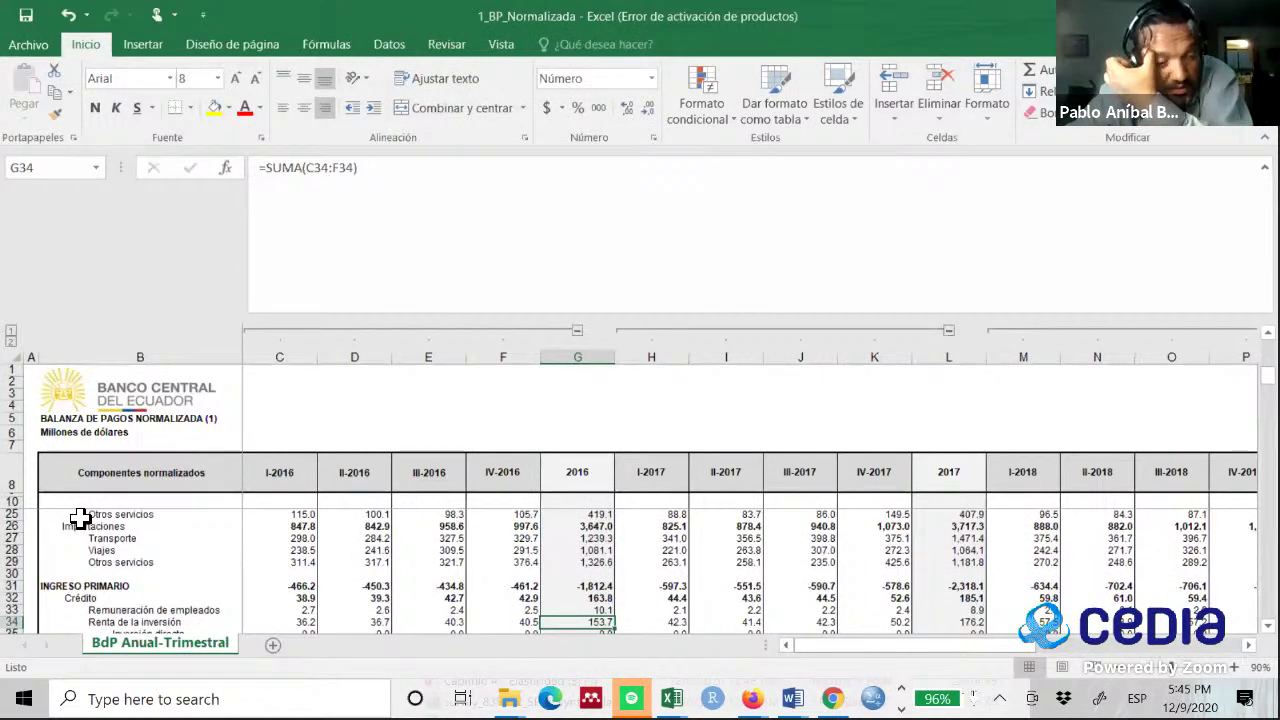
scroll(80, 517, "down", 1)
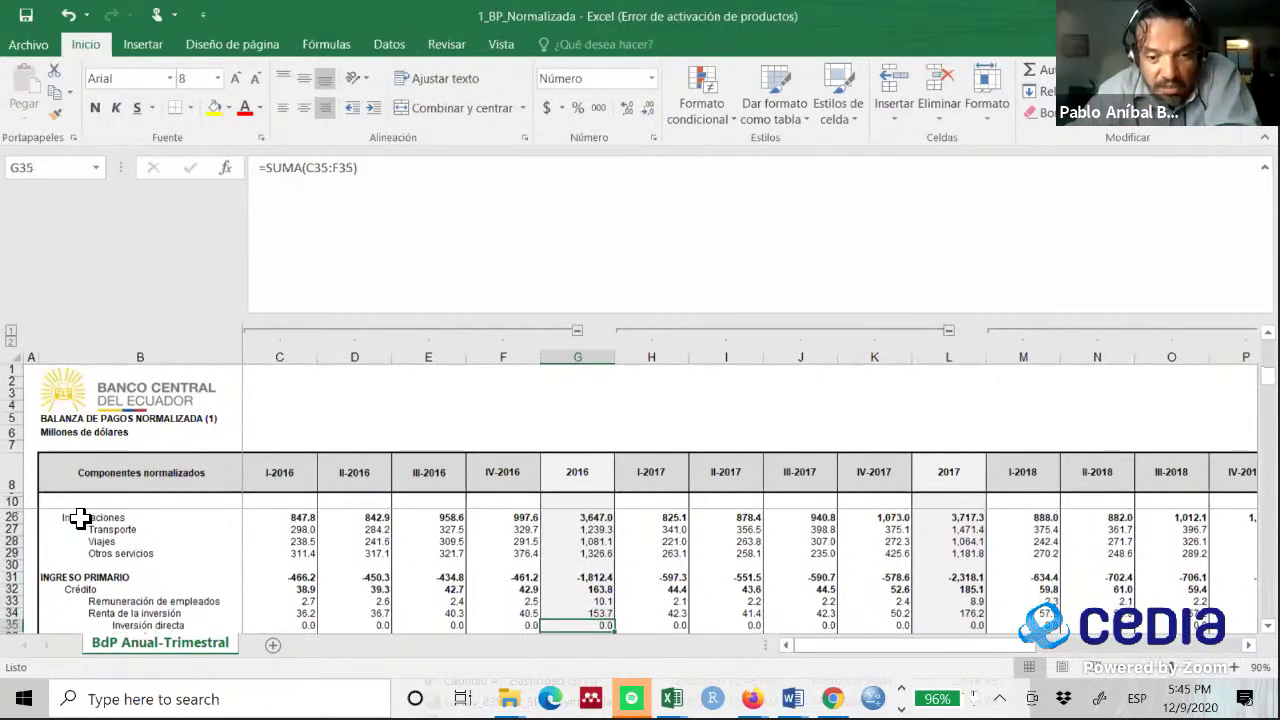
key("Up")
key("Up")
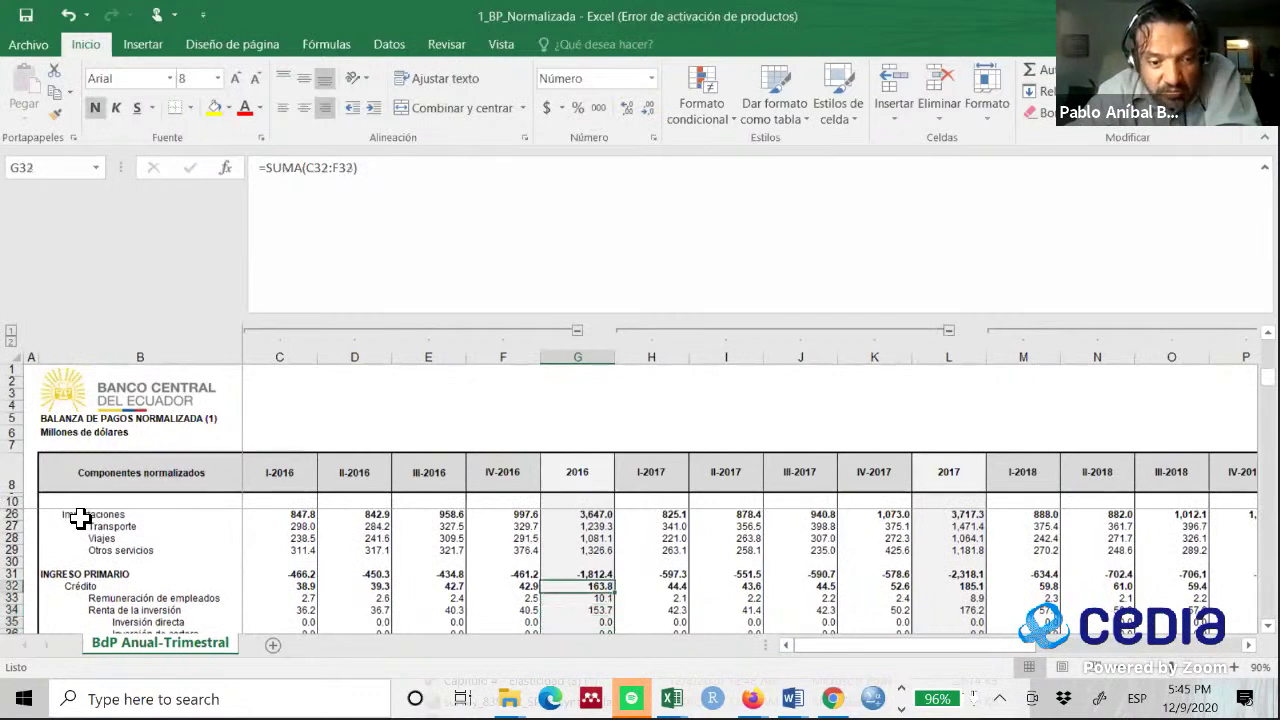
key("Down")
key("Down")
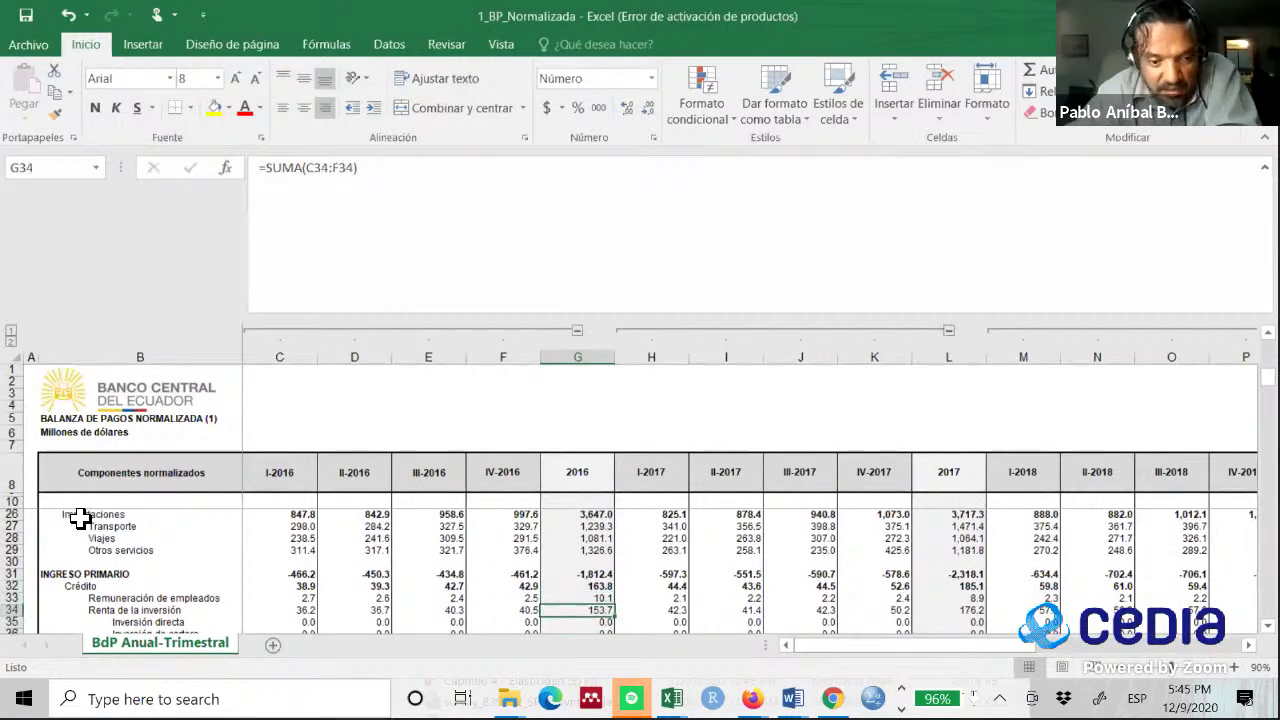
key("Down")
key("Down")
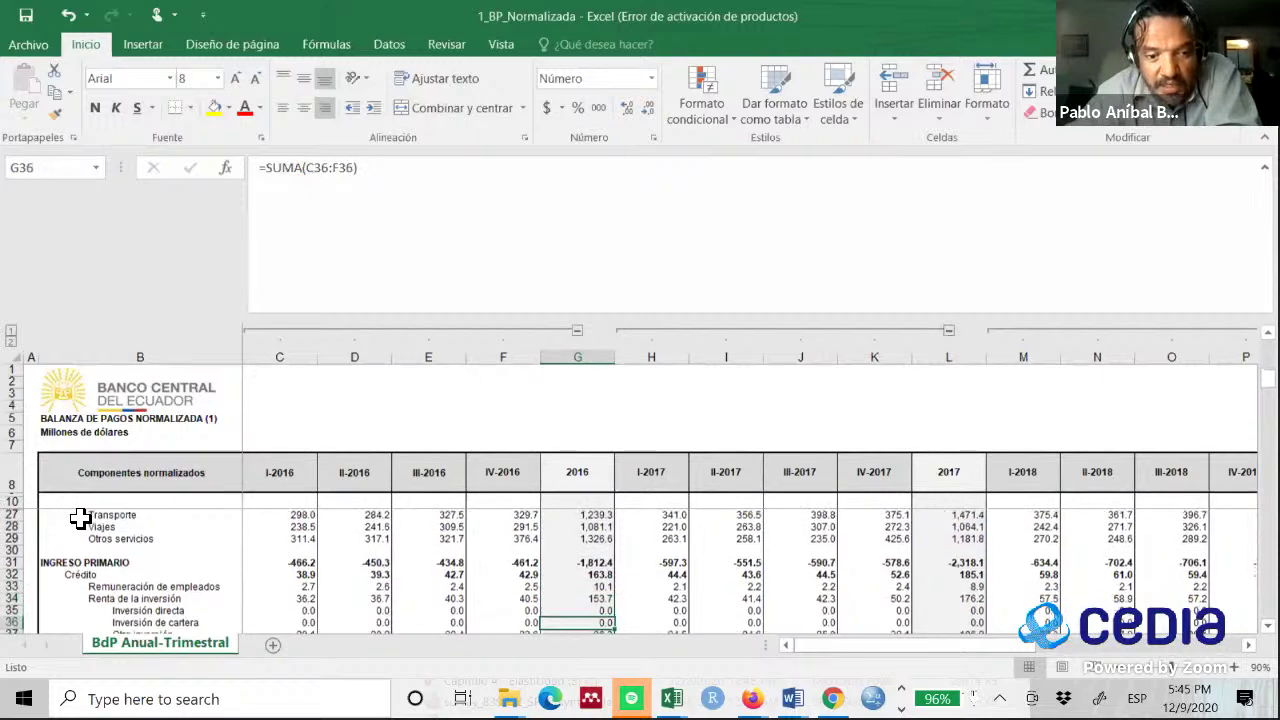
key("Up")
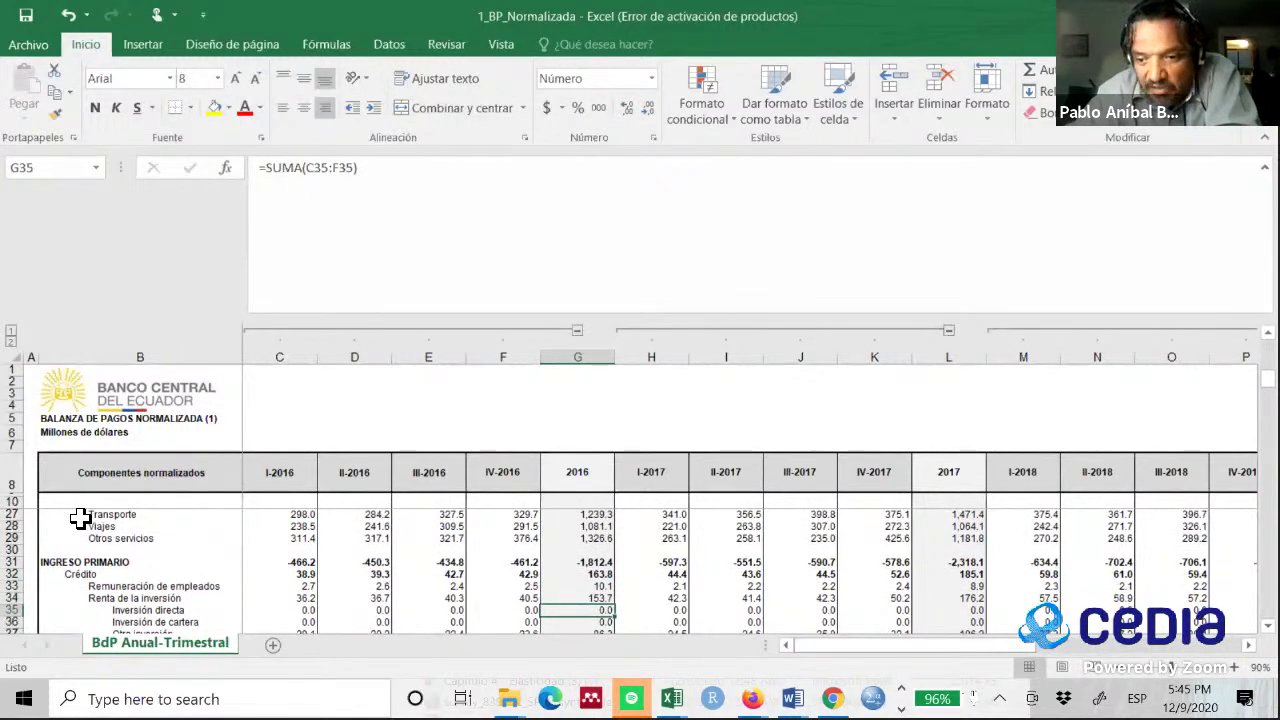
- Compare the credit-side Inversión directa figures around the 2016 annual column, and examine Inversión de cartera and Otra inversión for 2016
key("Right")
key("Right")
key("Left")
key("Left")
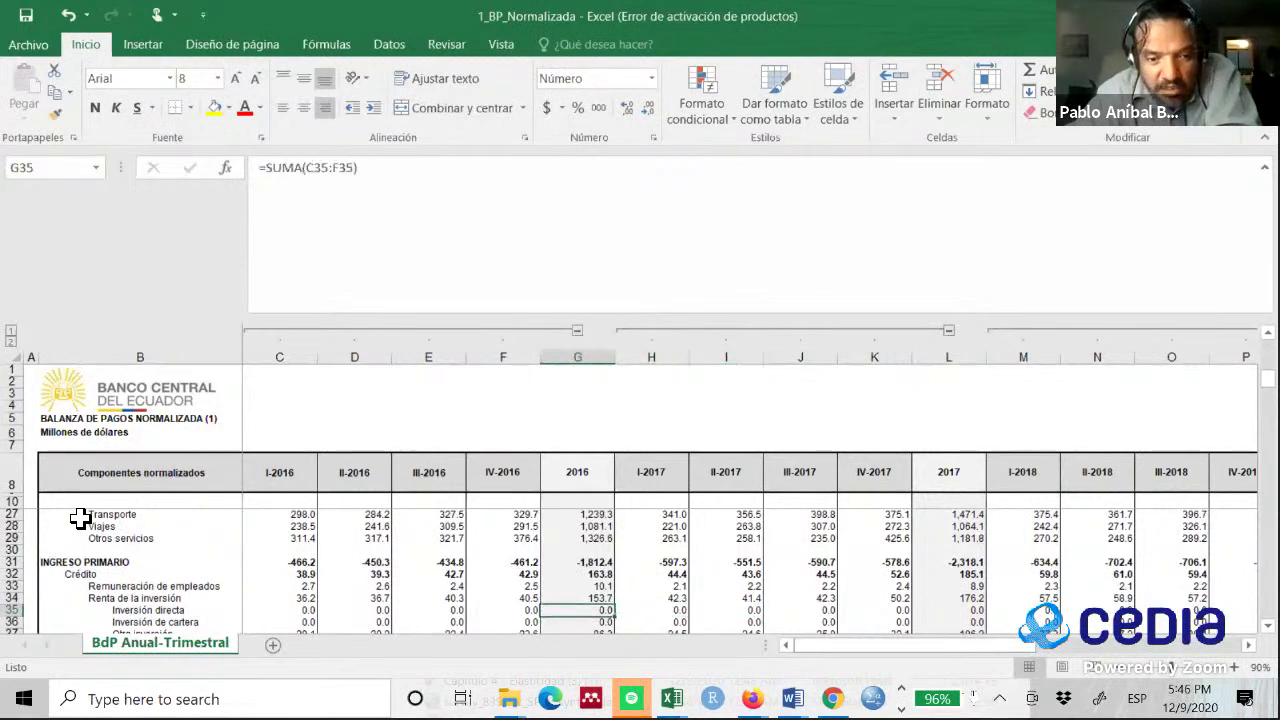
key("Left")
key("Left")
key("Right")
key("Right")
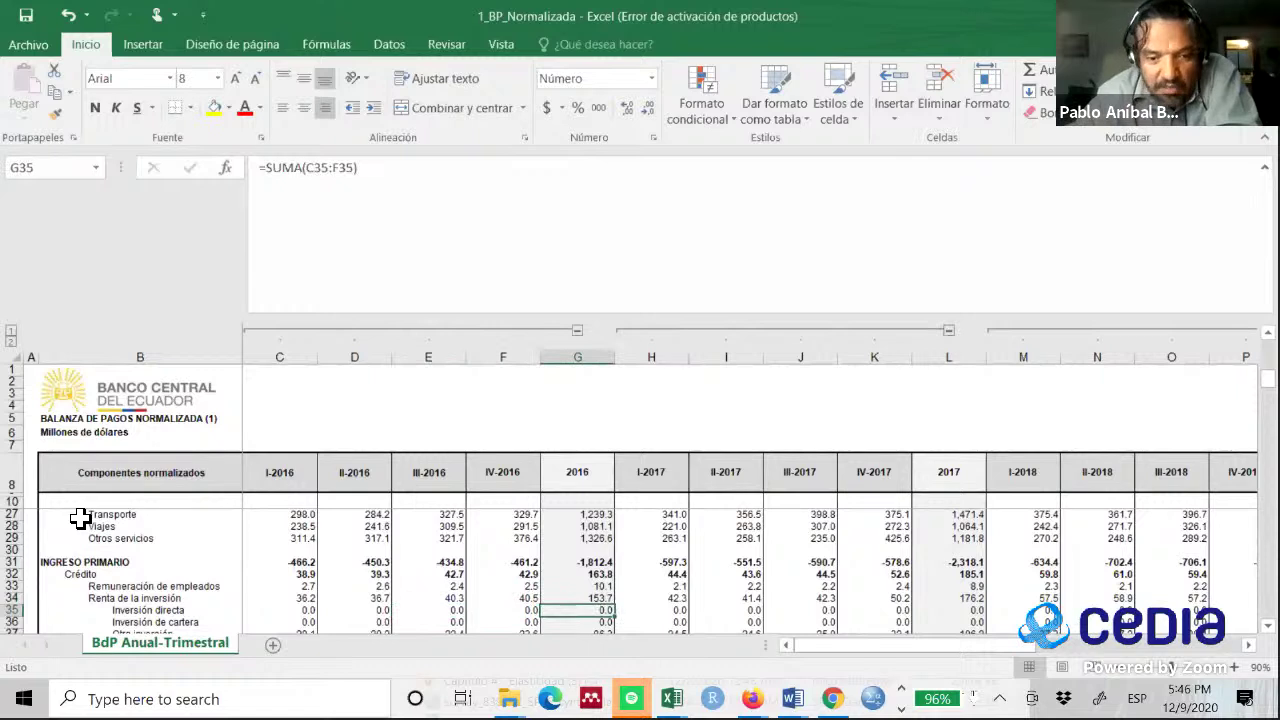
key("Down")
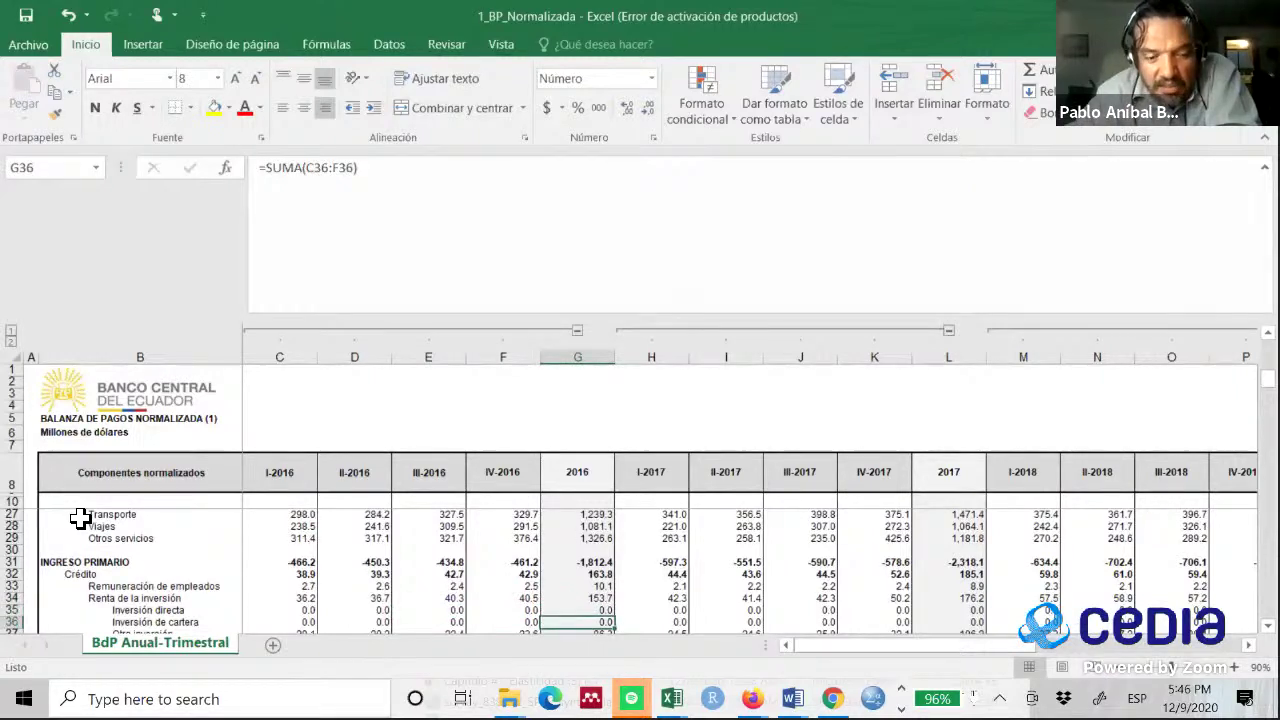
key("Down")
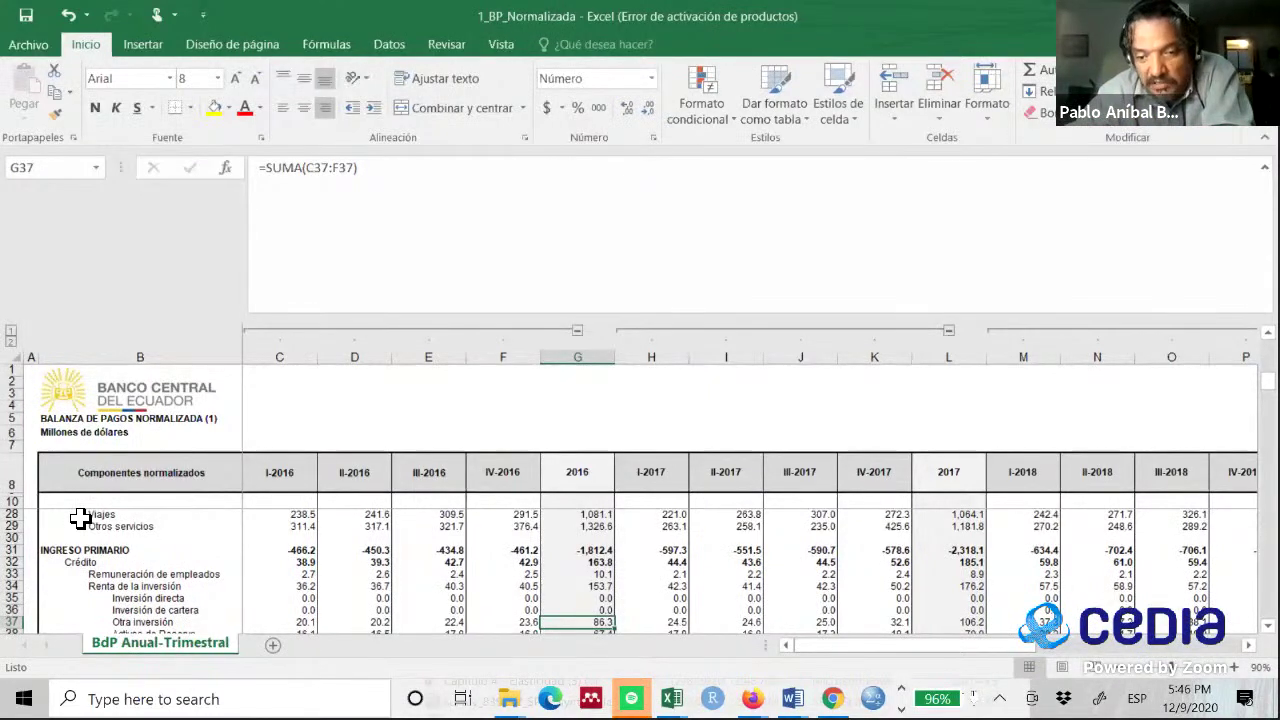
- Go back up the 2016 annual column from the Ingreso Primario credit items to the Servicios Importaciones row
key("Up")
key("Up")
key("Up")
key("Up")
key("Up")
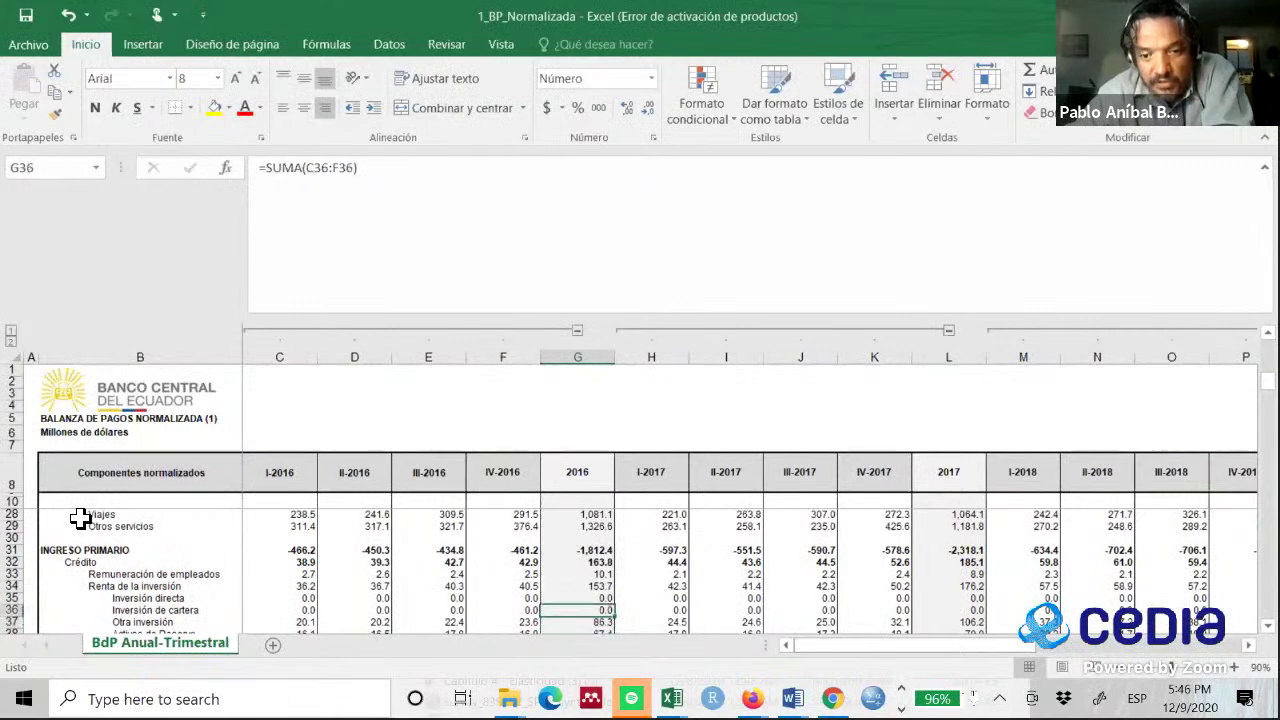
key("Up")
key("Up")
key("Up")
key("Up")
key("Up")
key("Up")
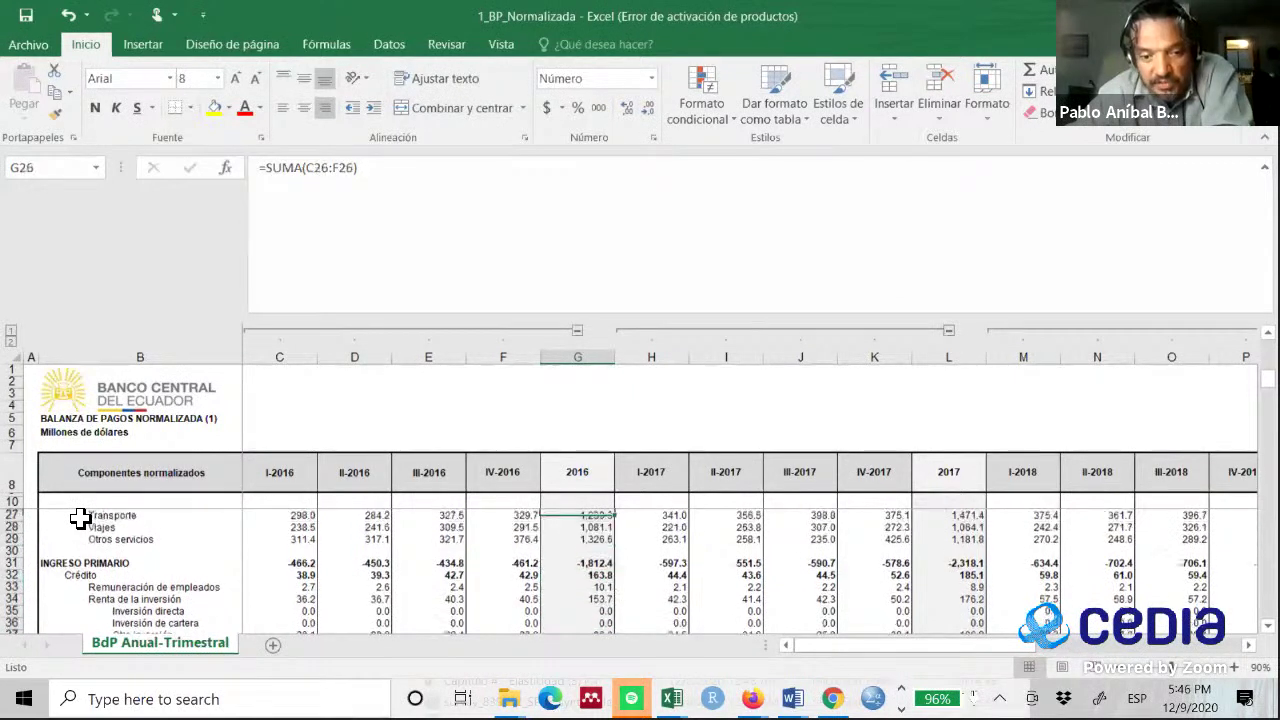
- Follow the 2016 annual column from Servicios Importaciones through the Ingreso Primario credits to the debit-side Inversión directa row
key("Down")
key("Down")
key("Down")
key("Down")
key("Down")
key("Down")
key("Down")
key("Down")
key("Down")
key("Down")
key("Down")
key("Down")
key("Down")
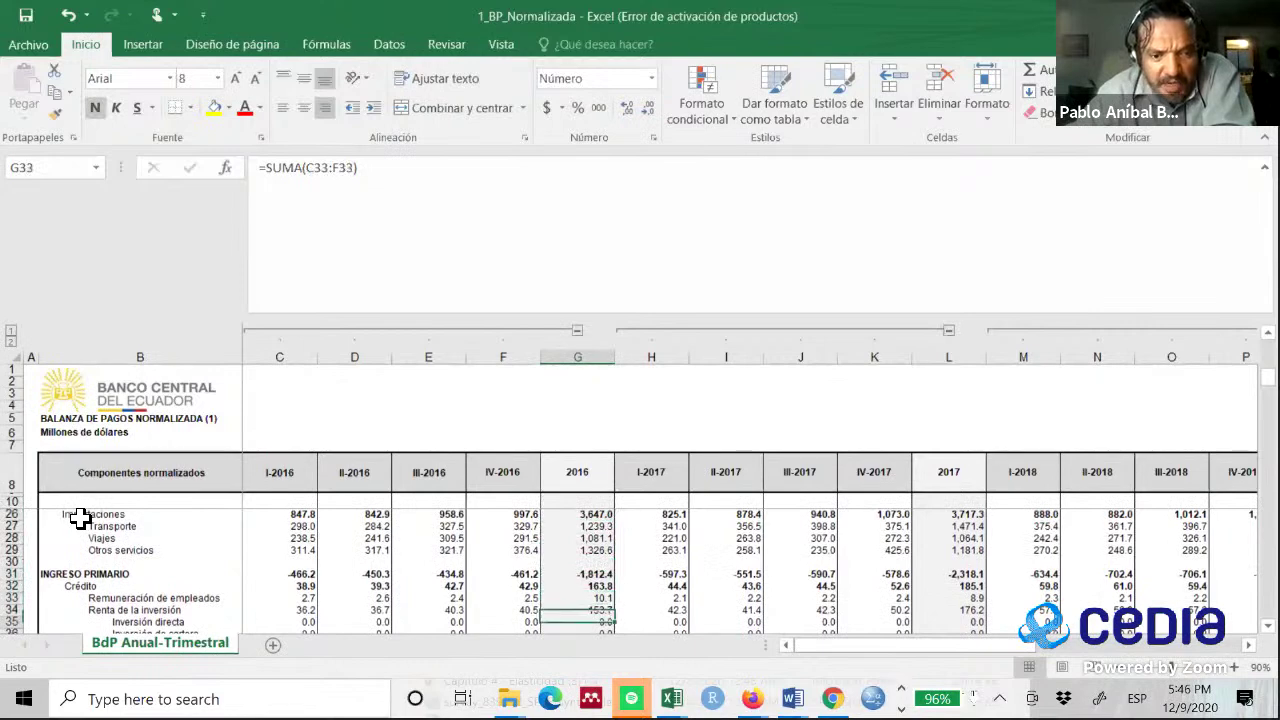
key("Down")
key("Down")
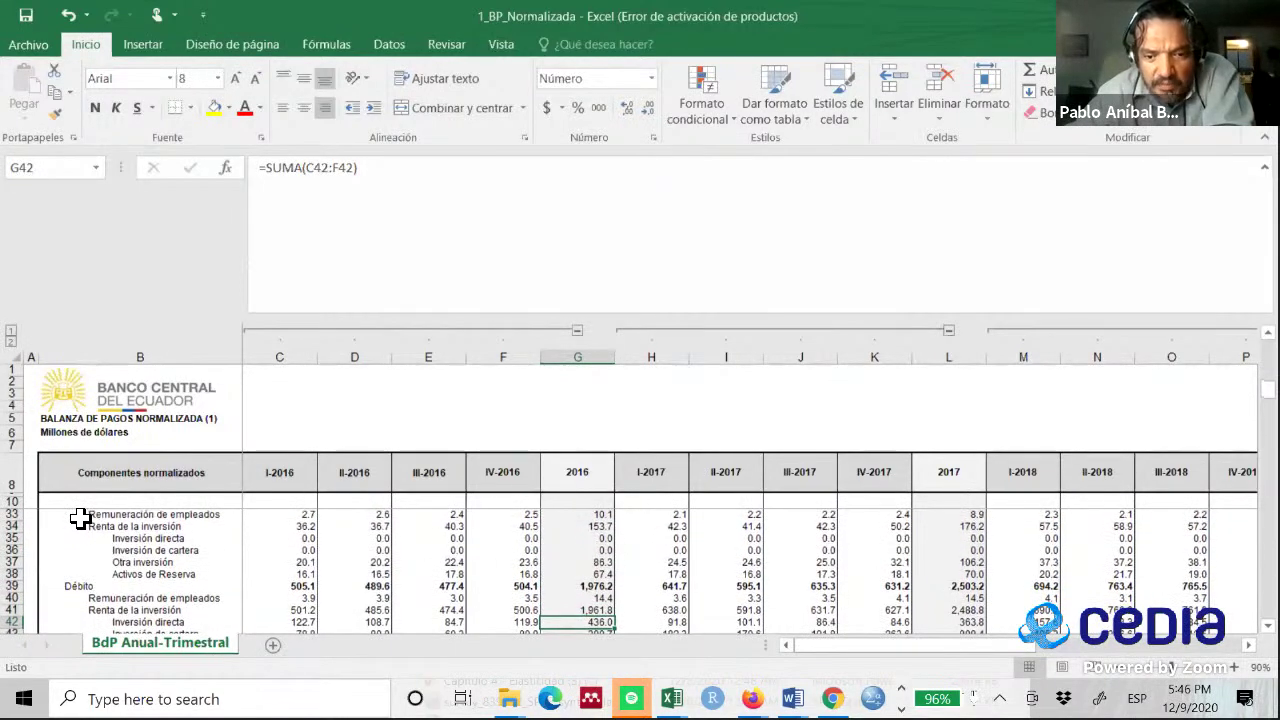
- Examine the 2016 annual Ingreso Primario debit figures for the Débito total, Remuneración de empleados and Renta de la inversión
key("Up")
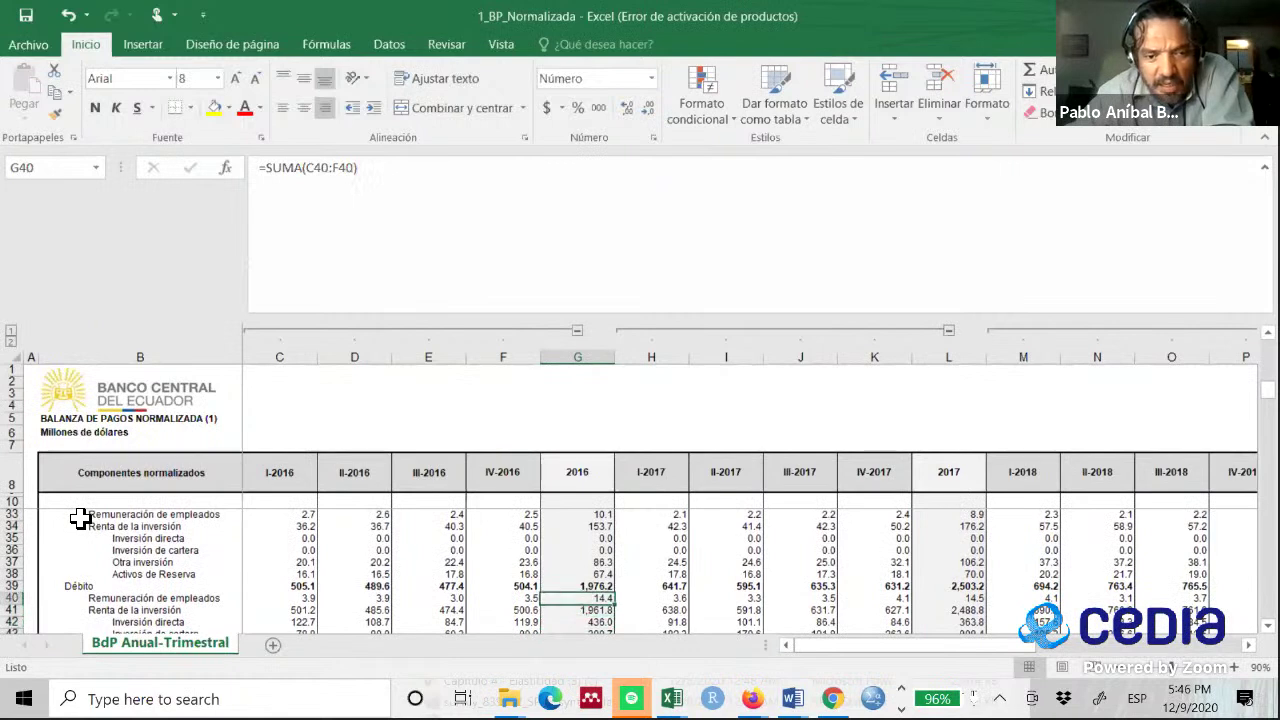
key("Up")
key("Down")
key("Down")
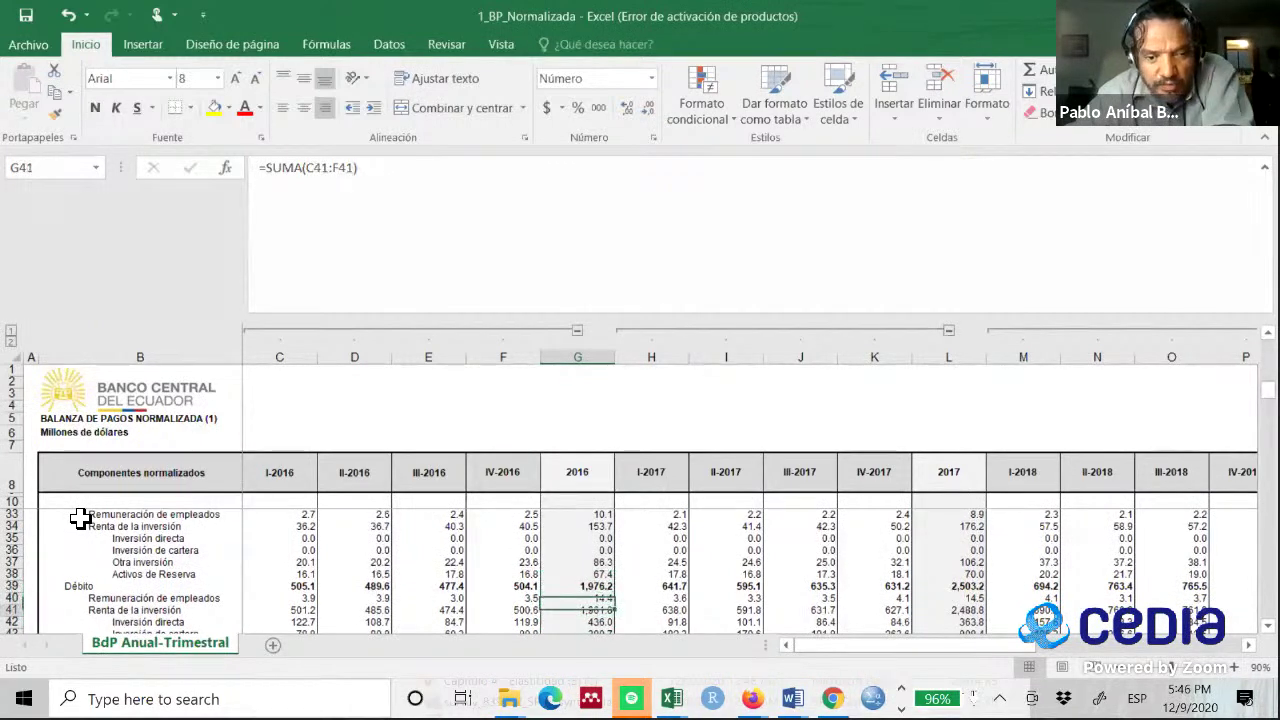
key("Down")
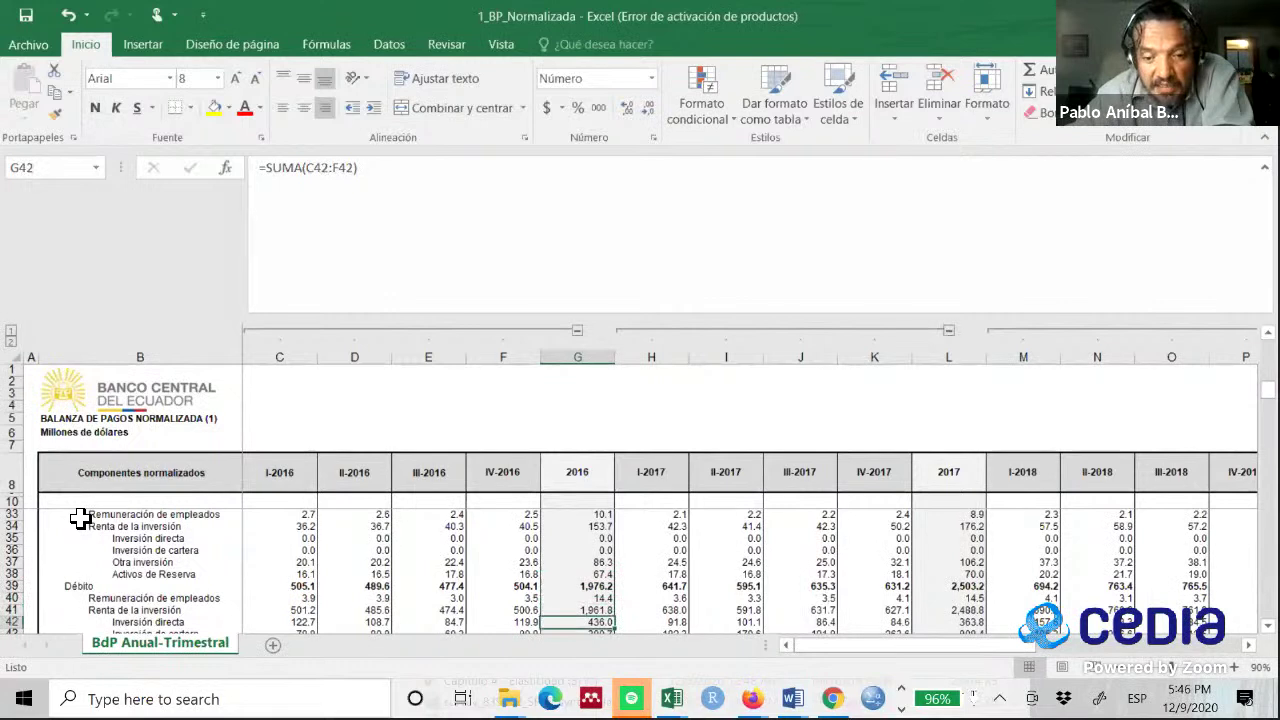
key("Up")
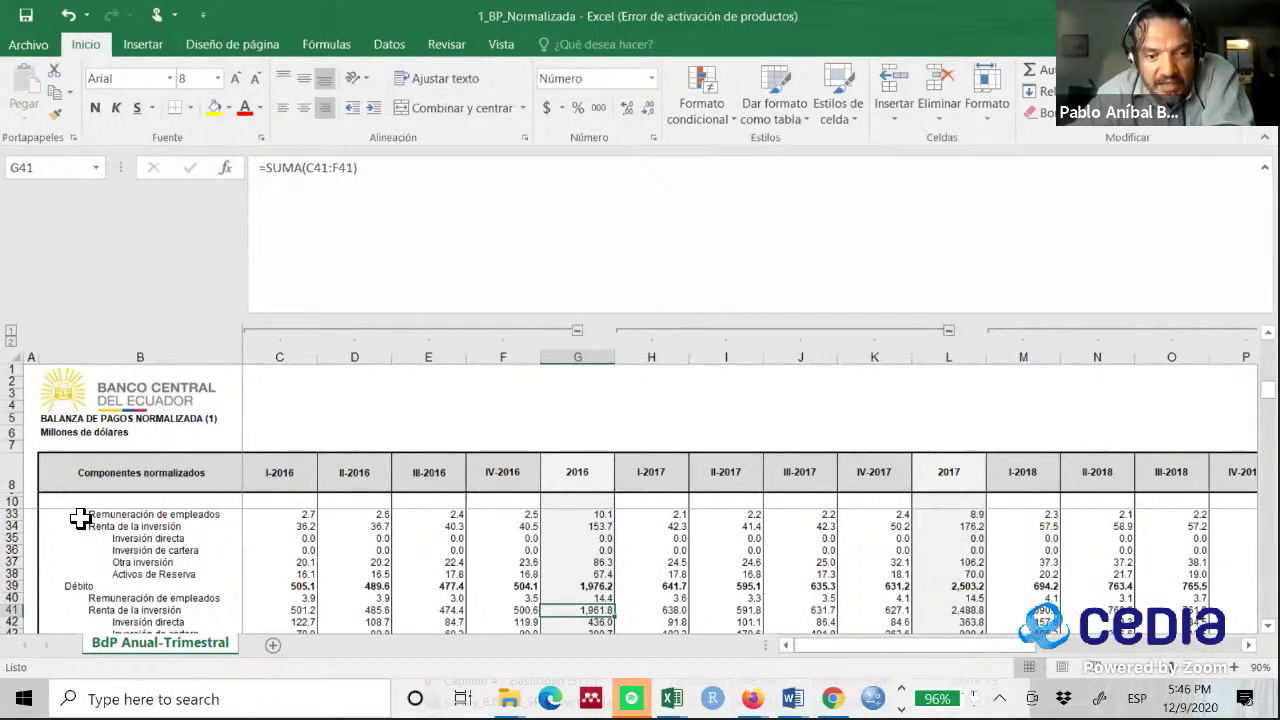
- Examine the 2016 debit-side investment income breakdown into Inversión directa, Inversión de cartera and Otra inversión
key("Down")
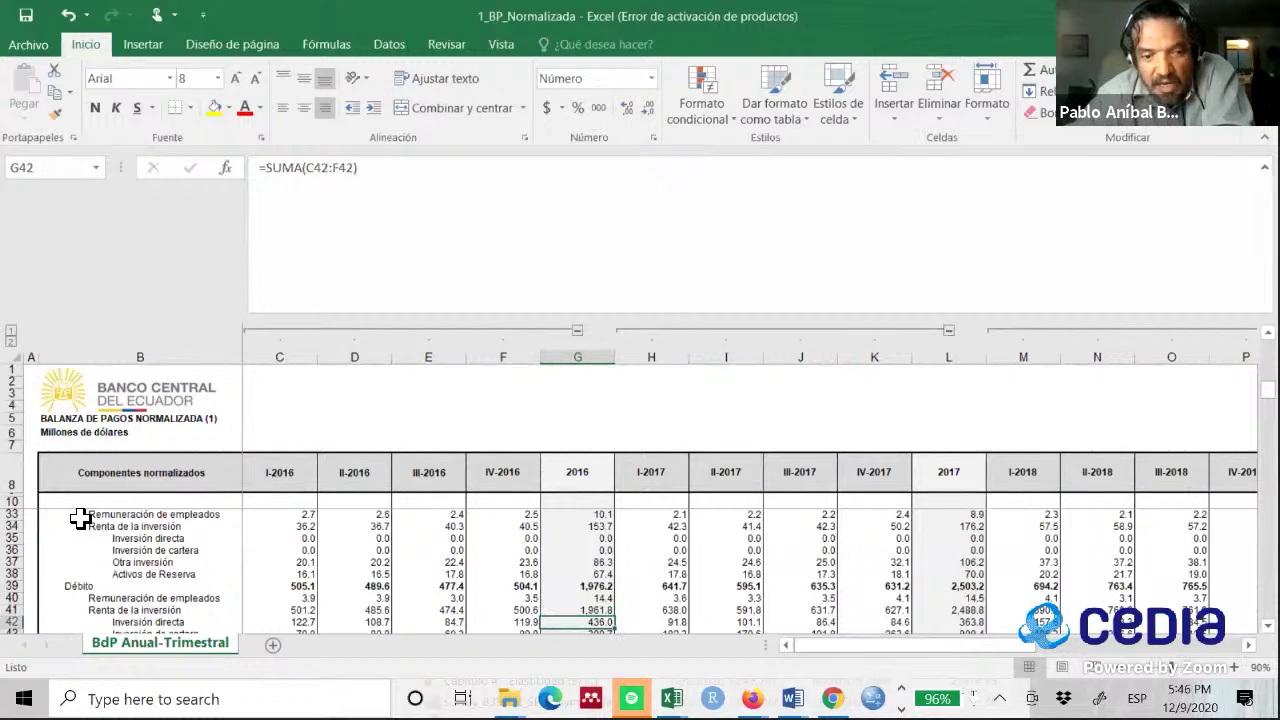
key("Down")
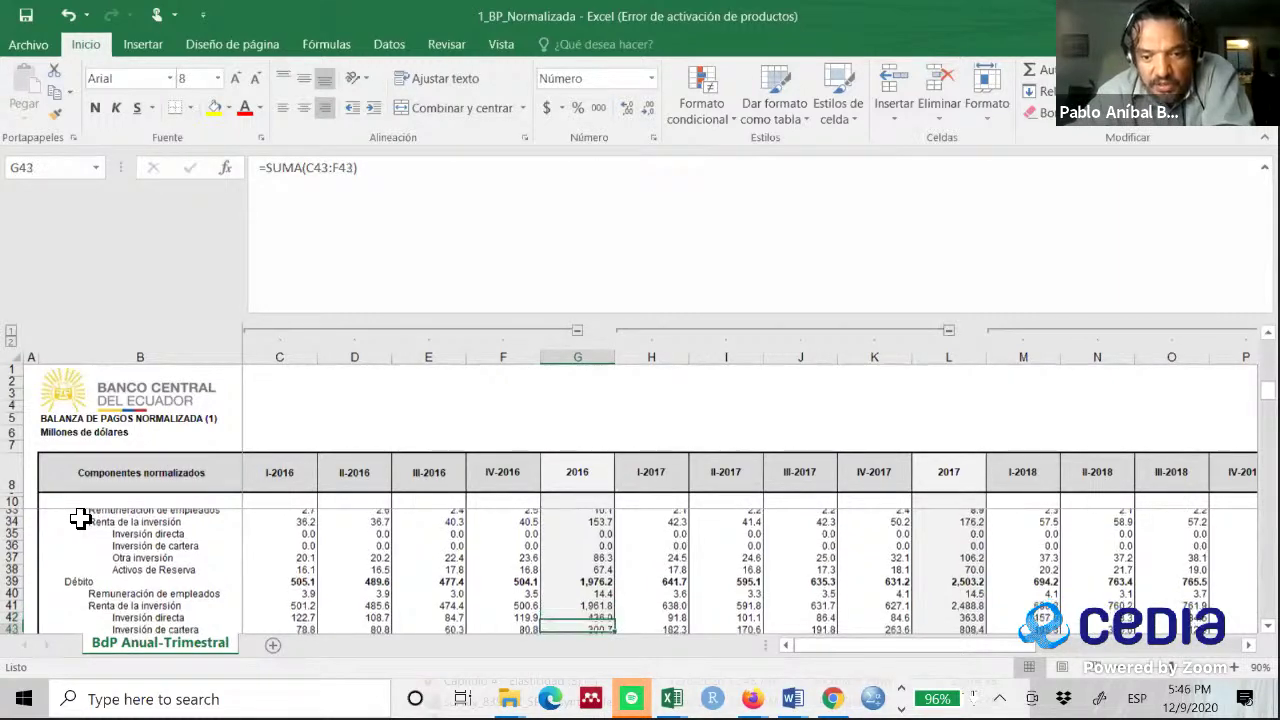
key("Down")
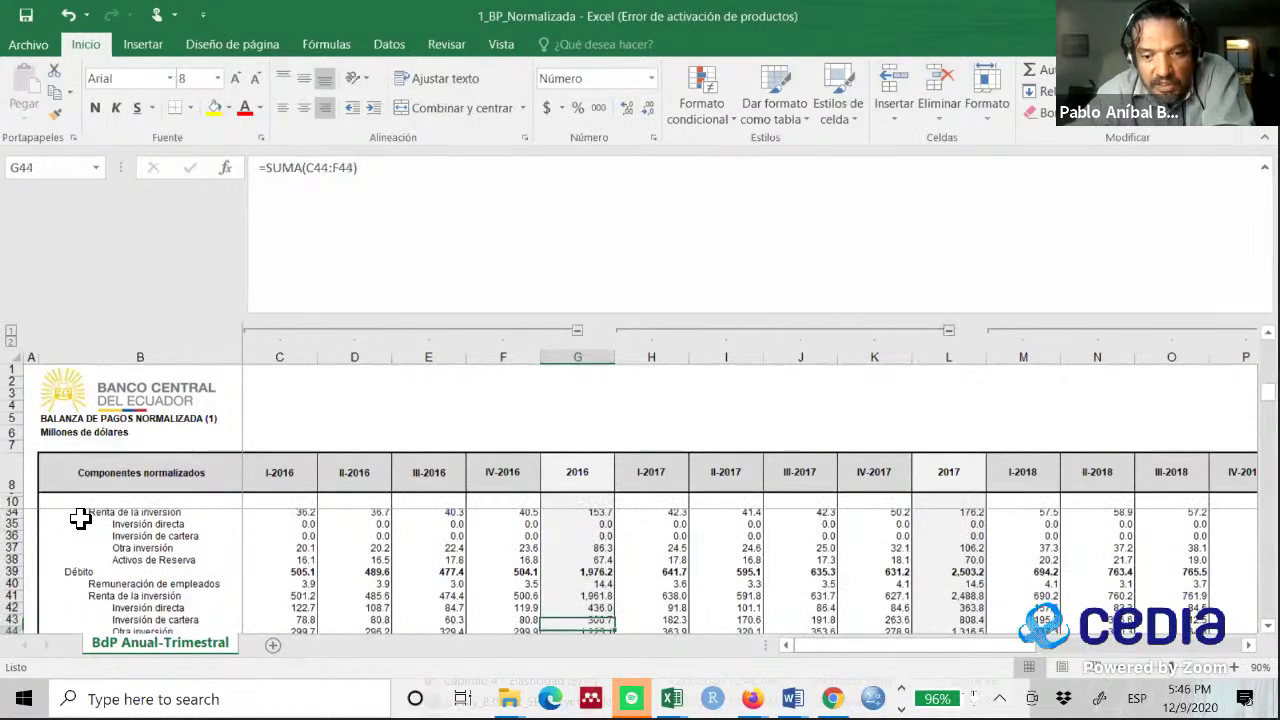
key("Down")
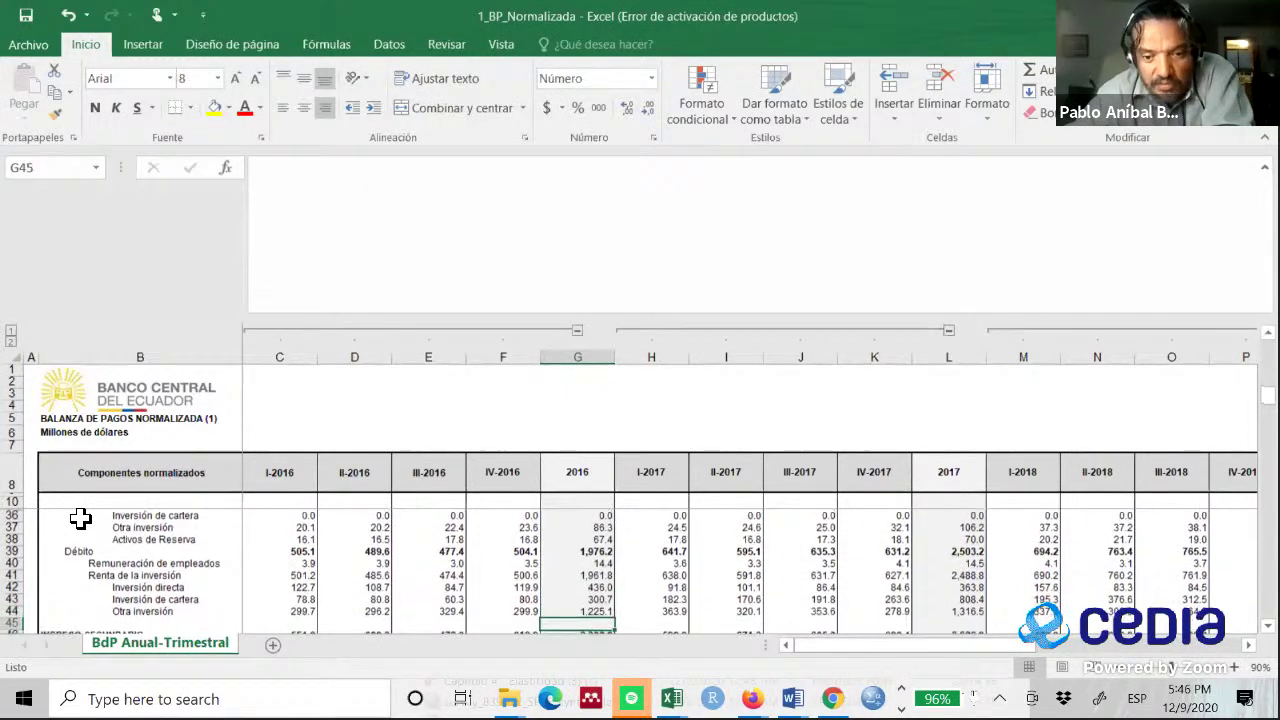
- Examine the 2016 annual Ingreso Secundario balance and its rows from Crédito to the Débito total
key("Down")
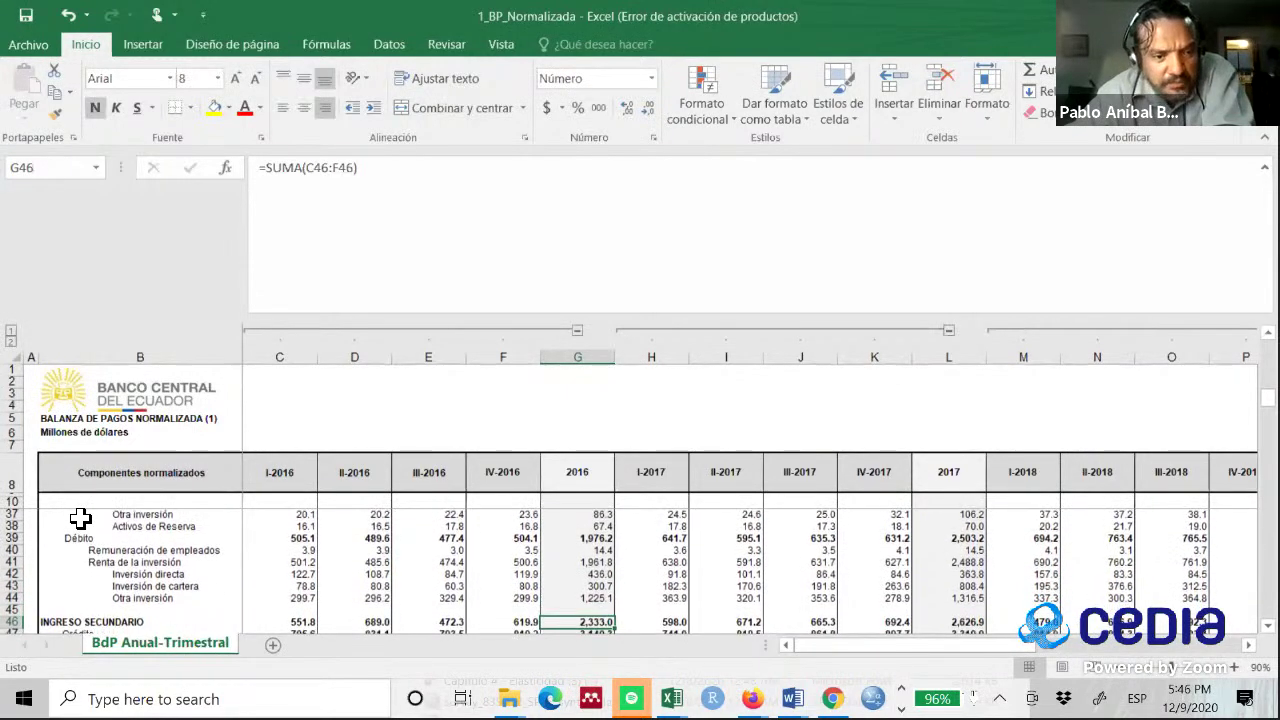
key("Down")
key("Down")
key("Down")
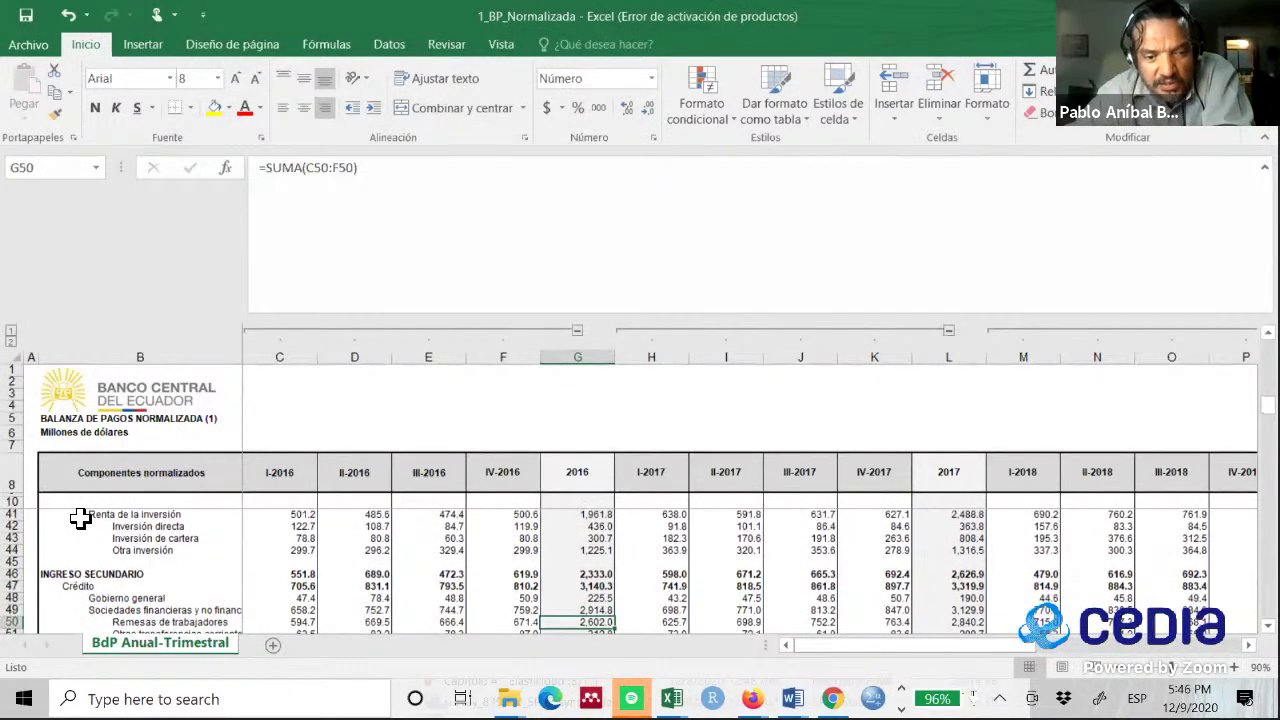
key("Down")
key("Down")
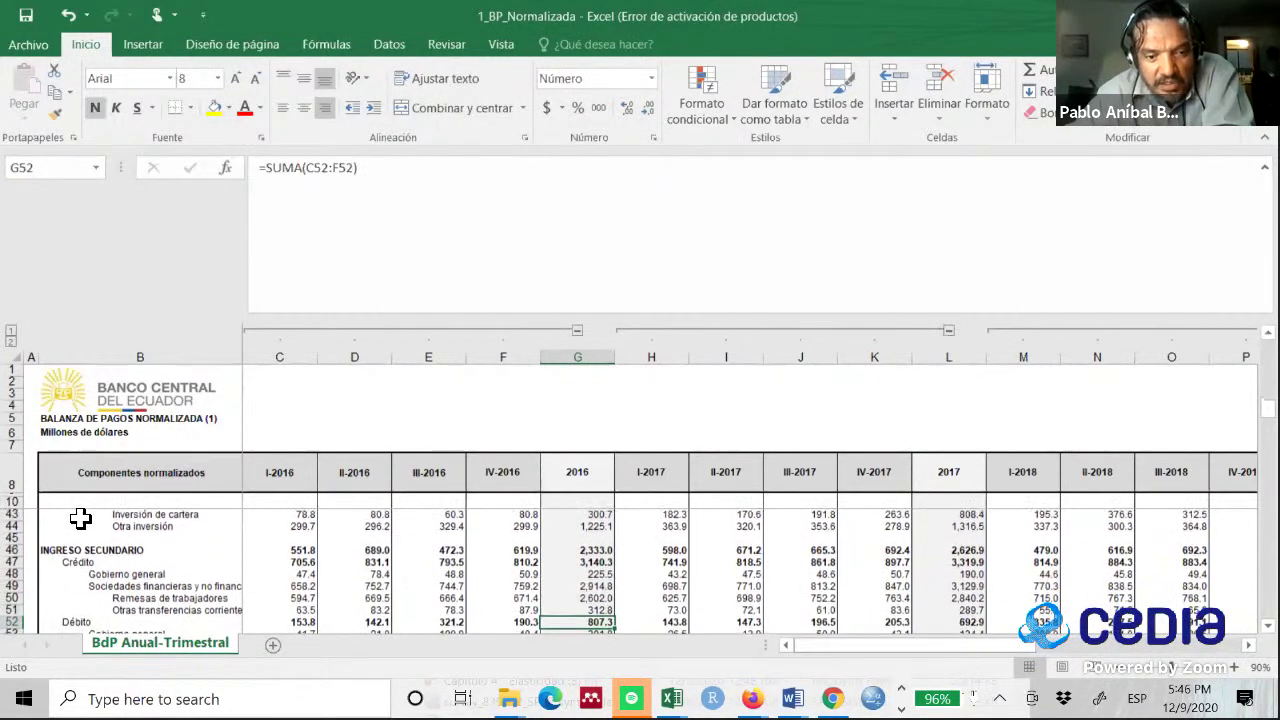
- Return to the 2016 Ingreso Secundario credits and examine Gobierno general, Sociedades financieras y no financieras and Remesas de trabajadores
key("Up")
key("Up")
key("Up")
key("Up")
key("Up")
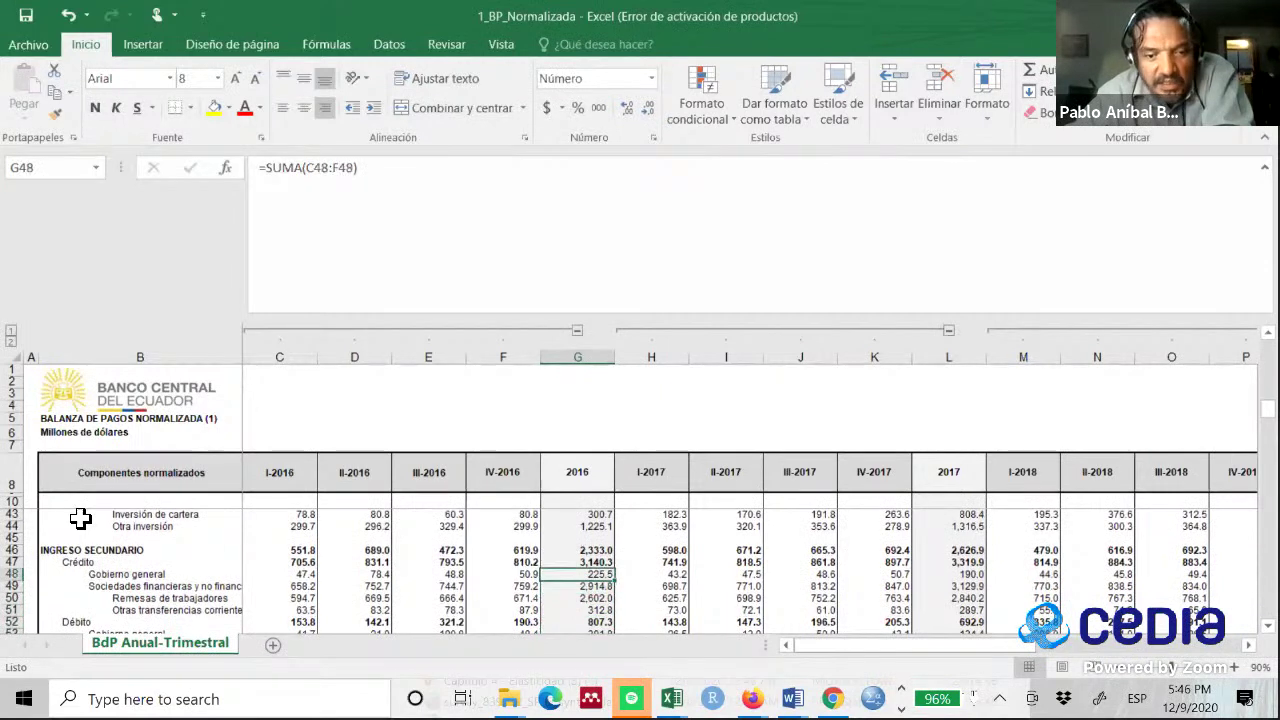
key("Down")
key("Down")
key("Down")
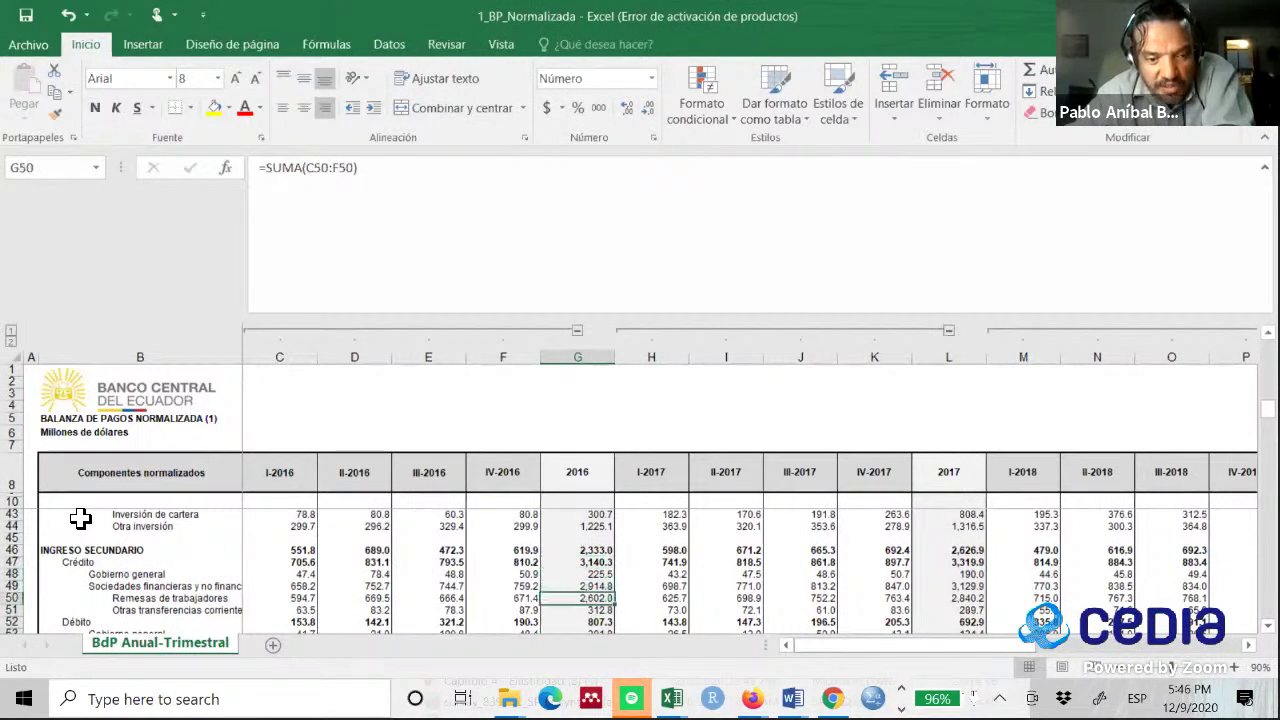
- Compare the 2016 credit figures for Gobierno general, Remesas de trabajadores and Otras transferencias corrientes in Ingreso Secundario
key("Up")
key("Up")
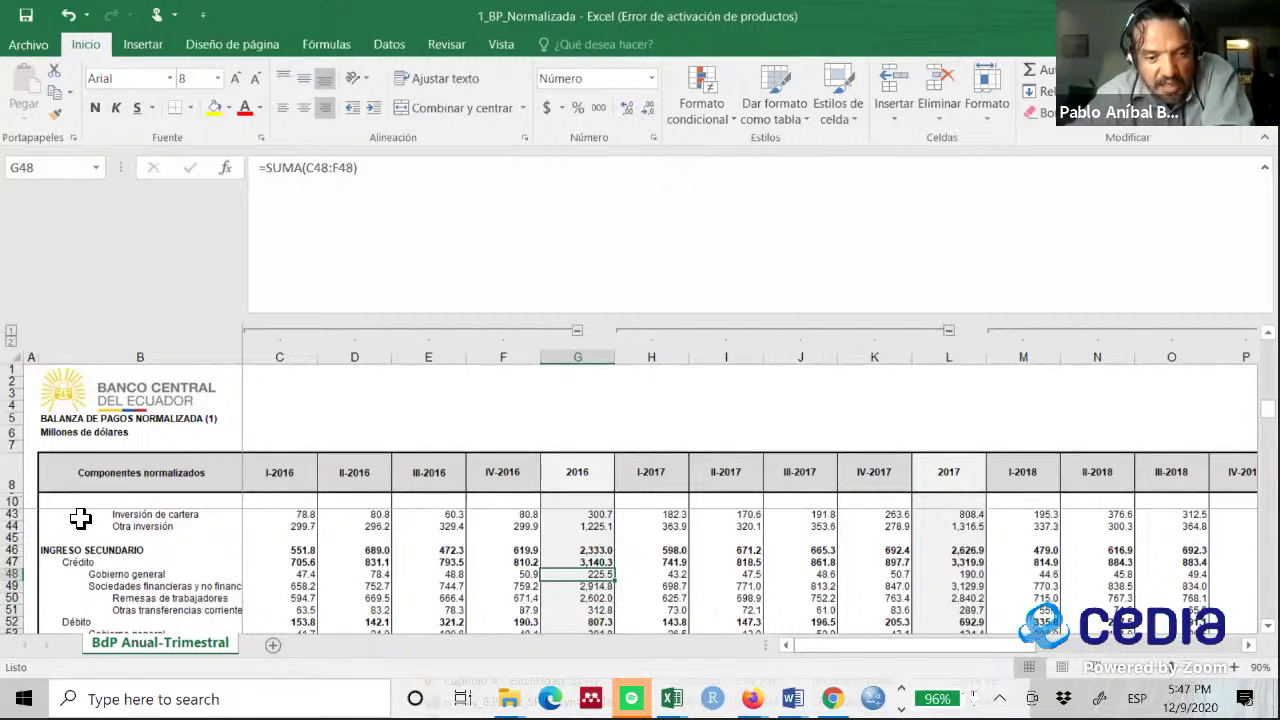
key("Down")
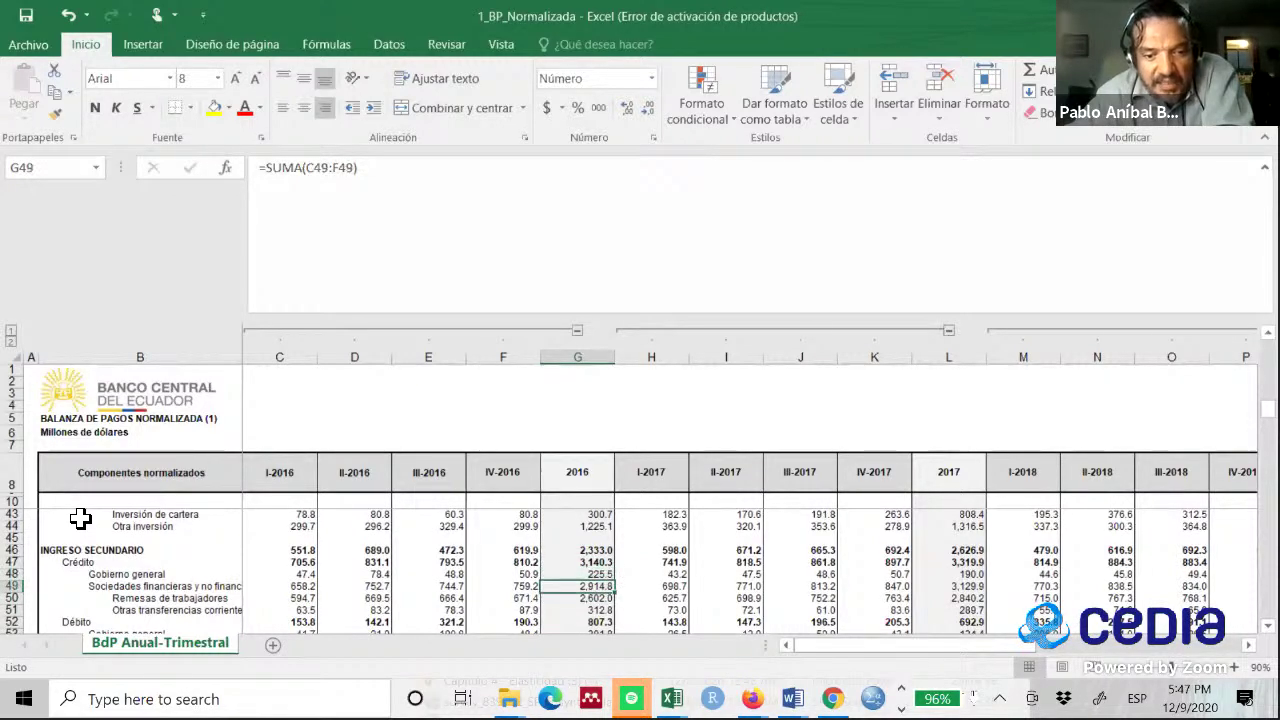
key("Down")
key("Down")
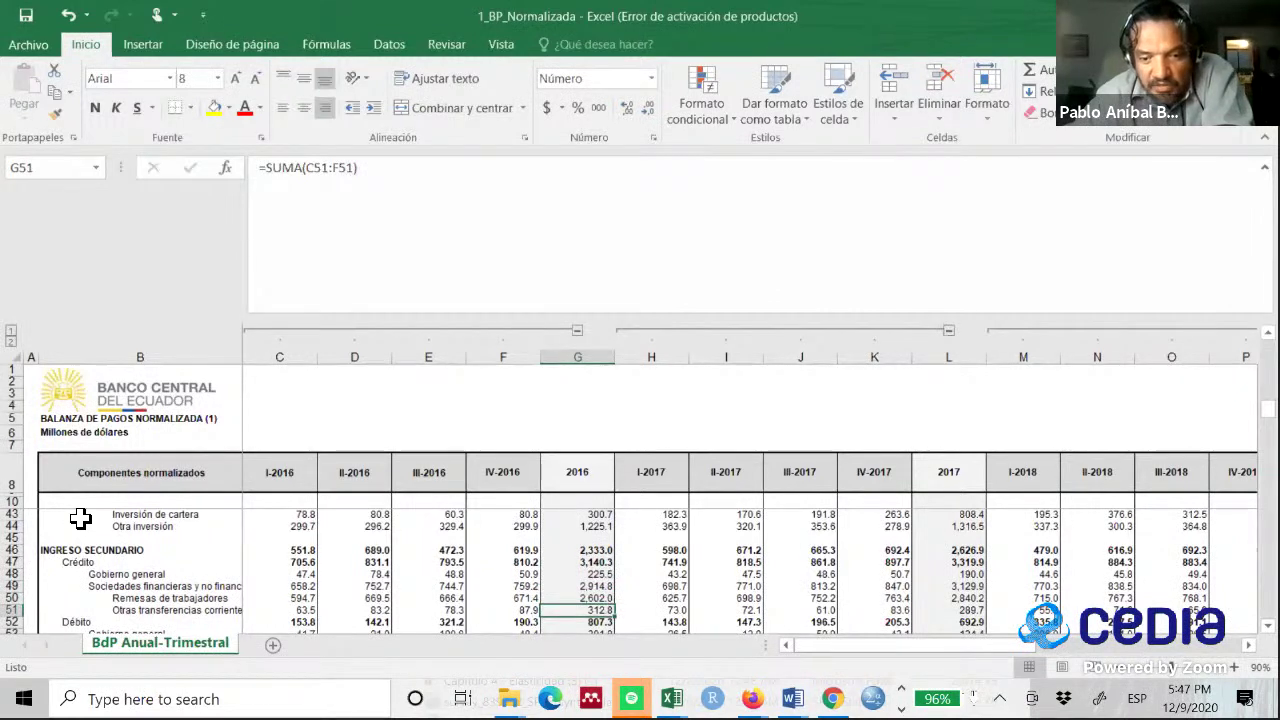
key("Up")
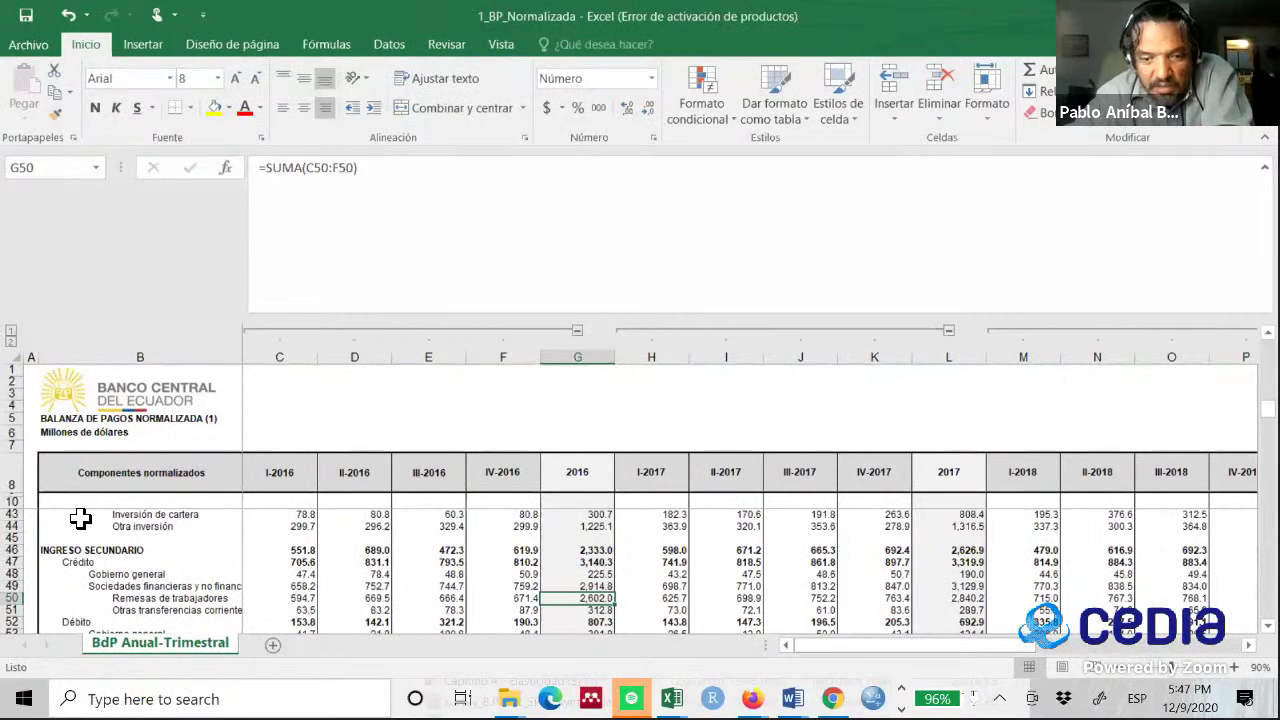
- Examine the 2016 Ingreso Secundario debit figures for Gobierno general, Sociedades, Remesas de trabajadores and Otras transferencias corrientes
key("Down")
key("Down")
key("Down")
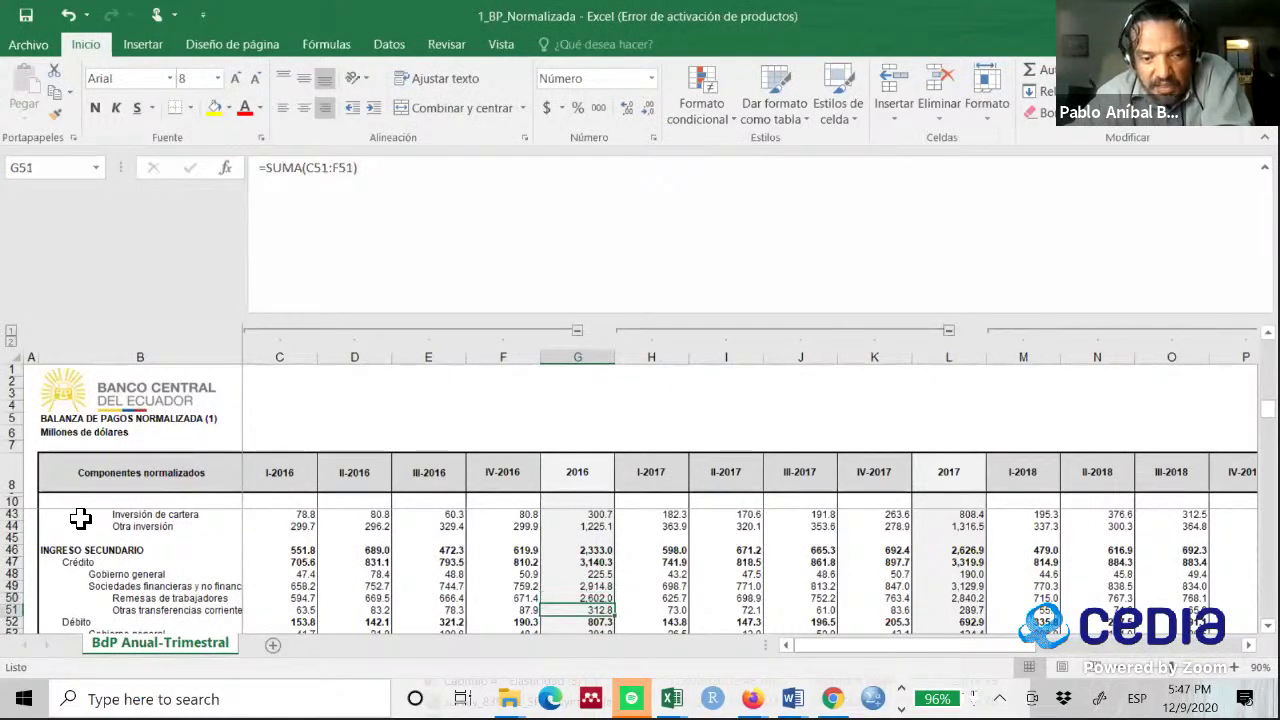
key("Down")
key("Down")
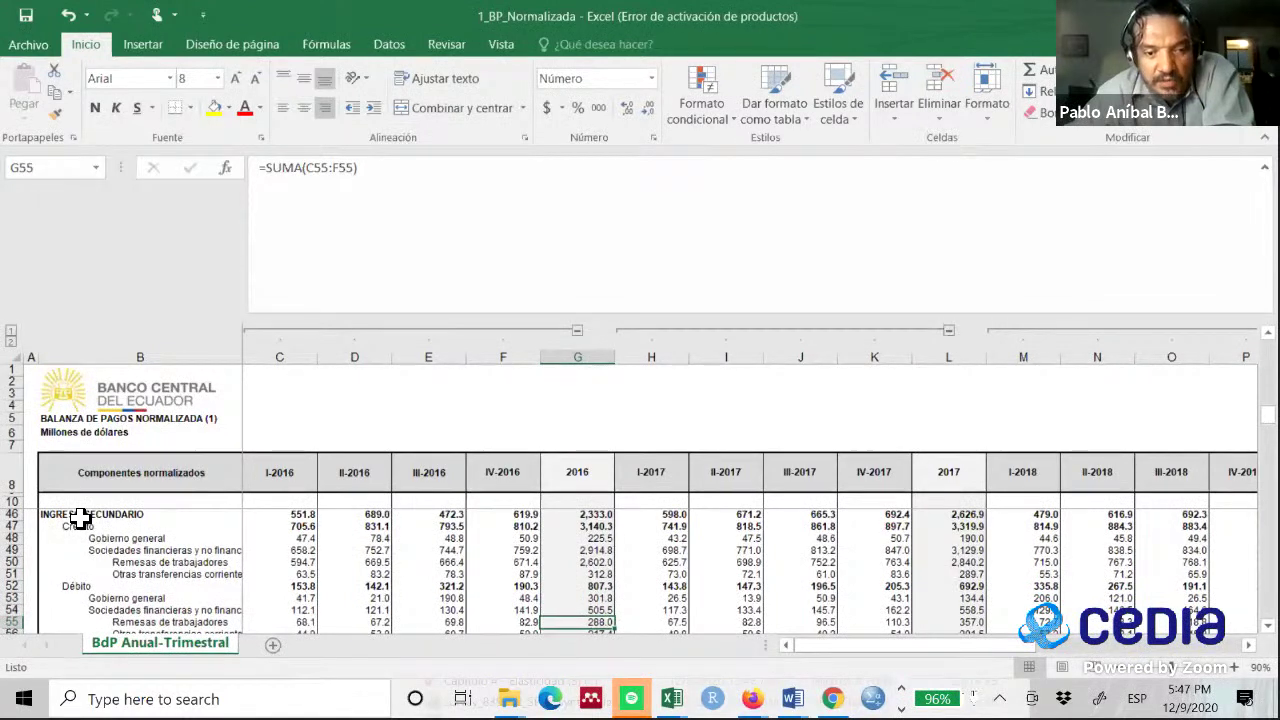
key("Down")
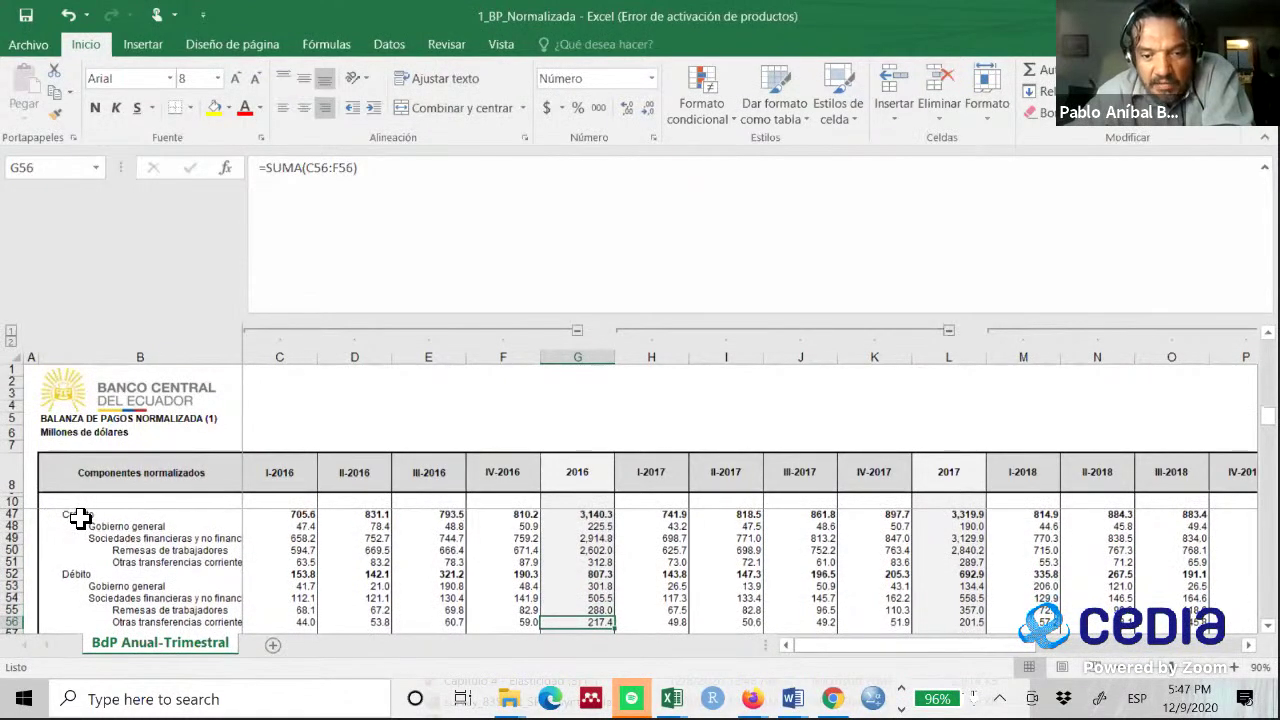
key("Up")
key("Up")
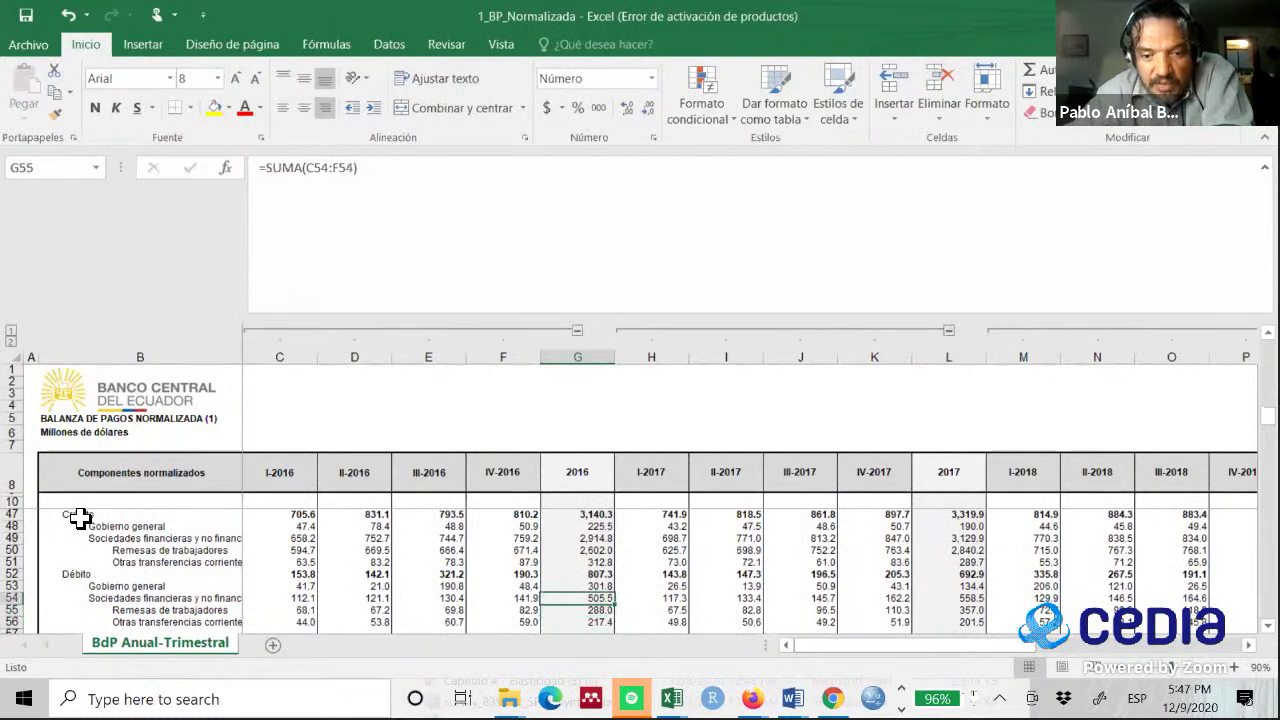
- Examine the 2016 Ingreso Secundario debits for Remesas de trabajadores and Otras transferencias corrientes, continuing to the Cuenta de Capital balance
key("Down")
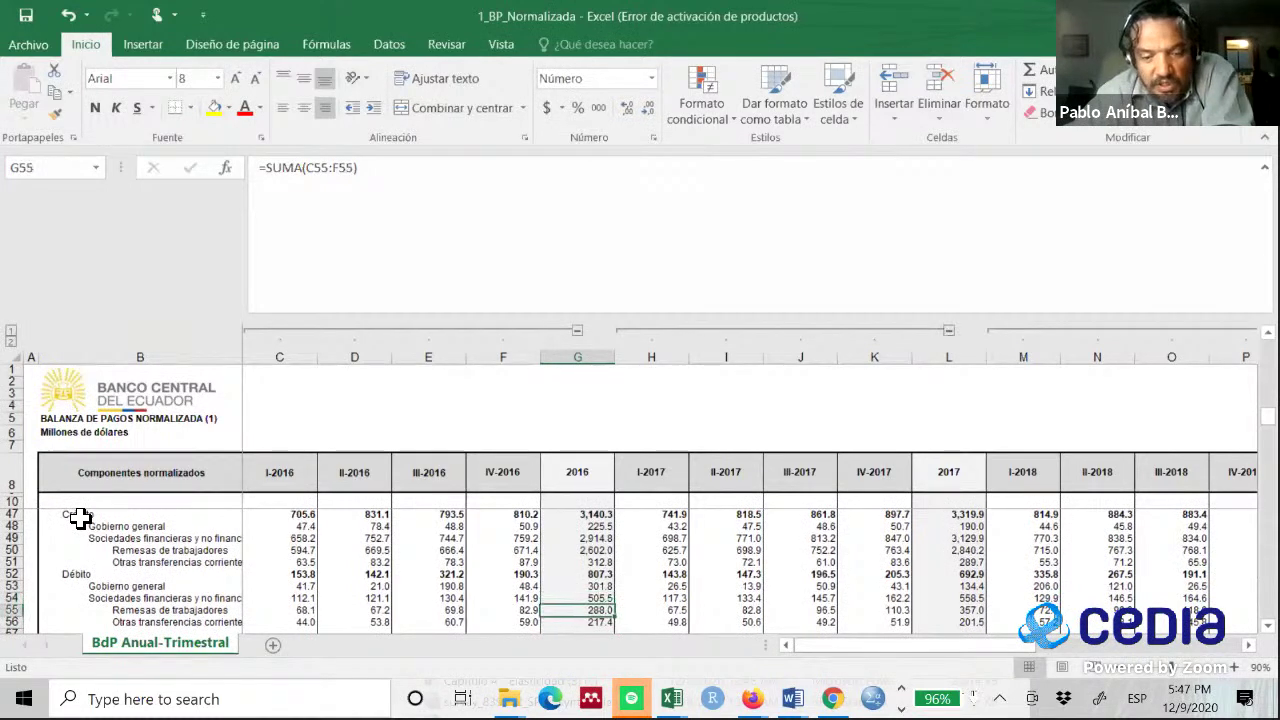
key("Down")
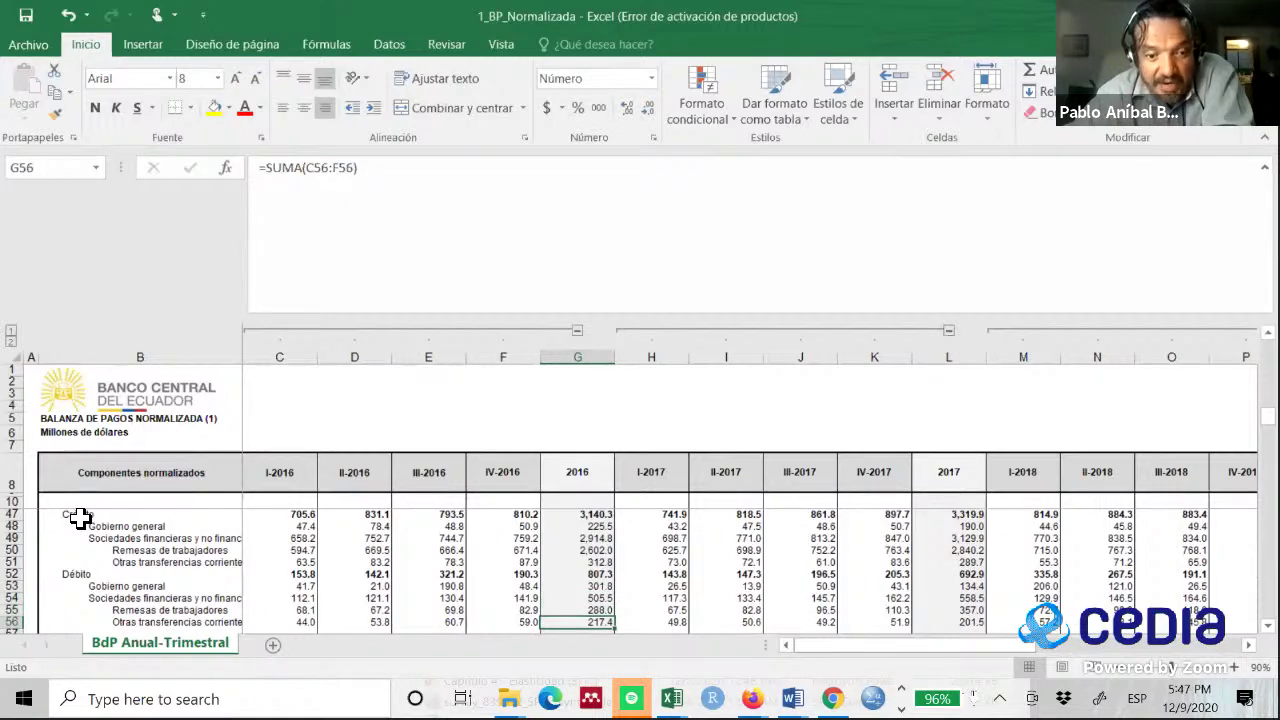
key("Down")
key("Down")
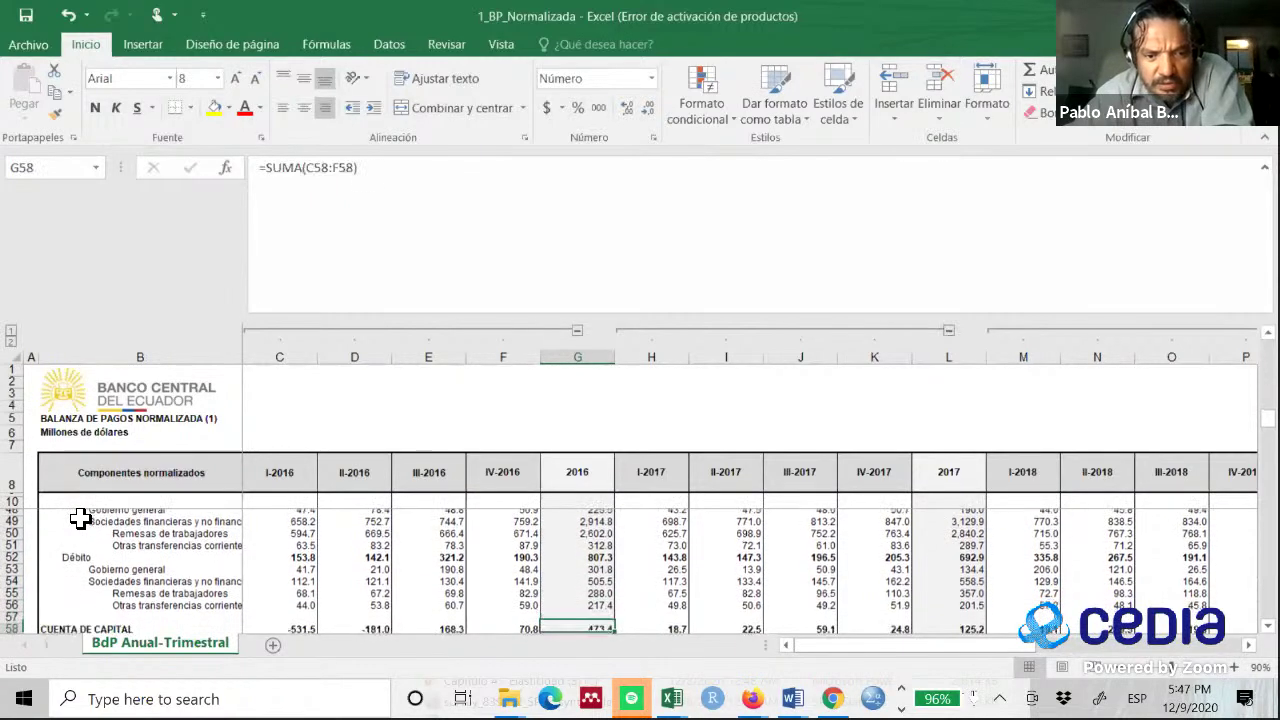
key("Down")
key("Down")
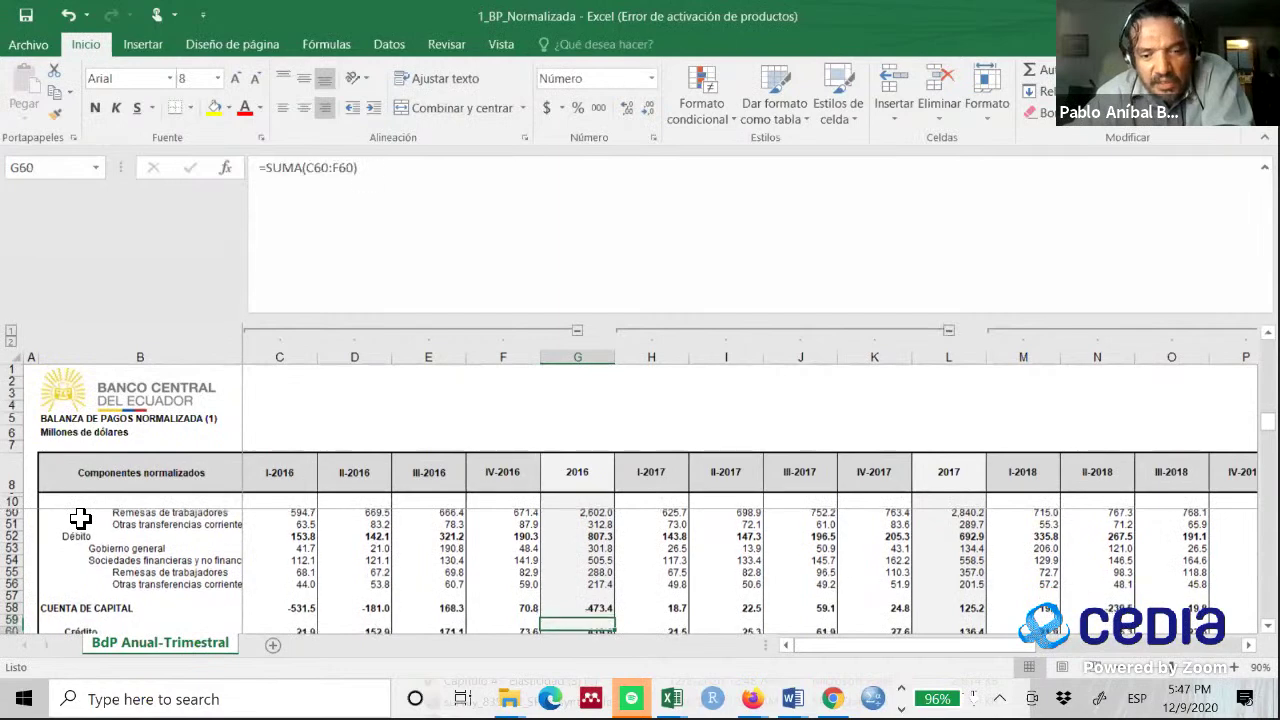
- Examine the 2016 Cuenta de Capital credits for Gobierno general, Sociedades financieras y no financieras and Adquisición de activos no financieros
key("Down")
key("Down")
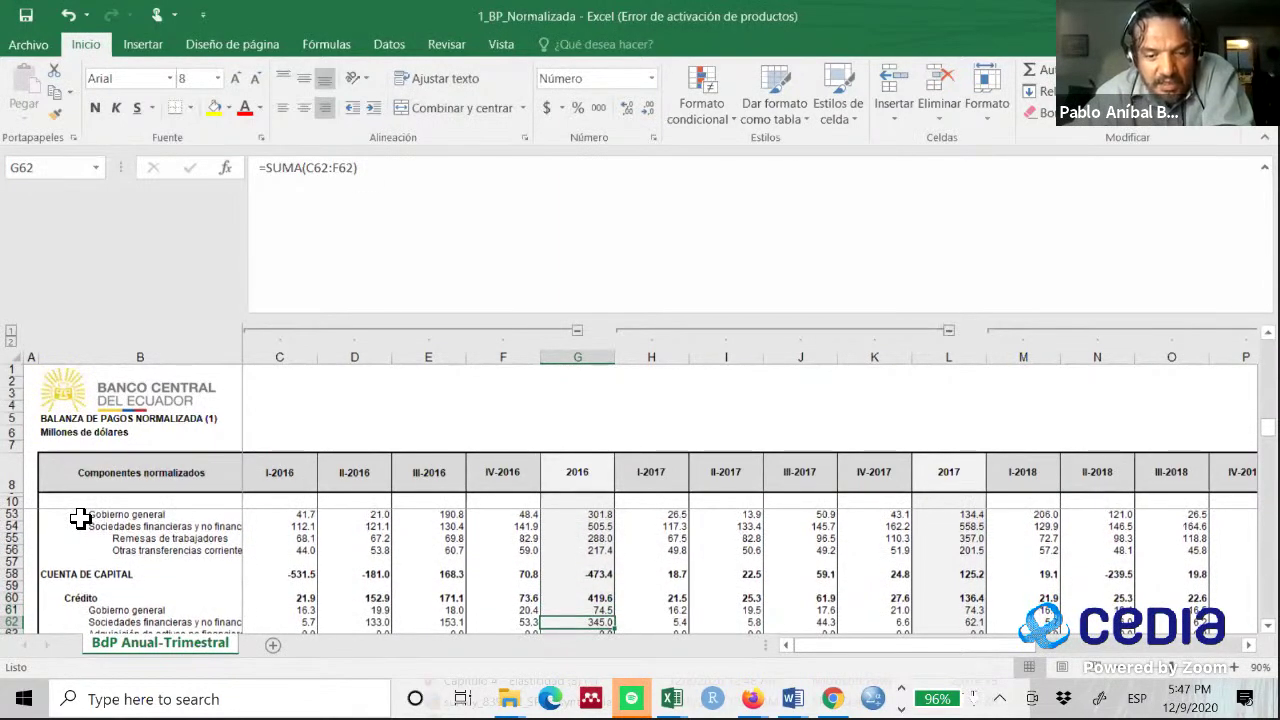
key("Down")
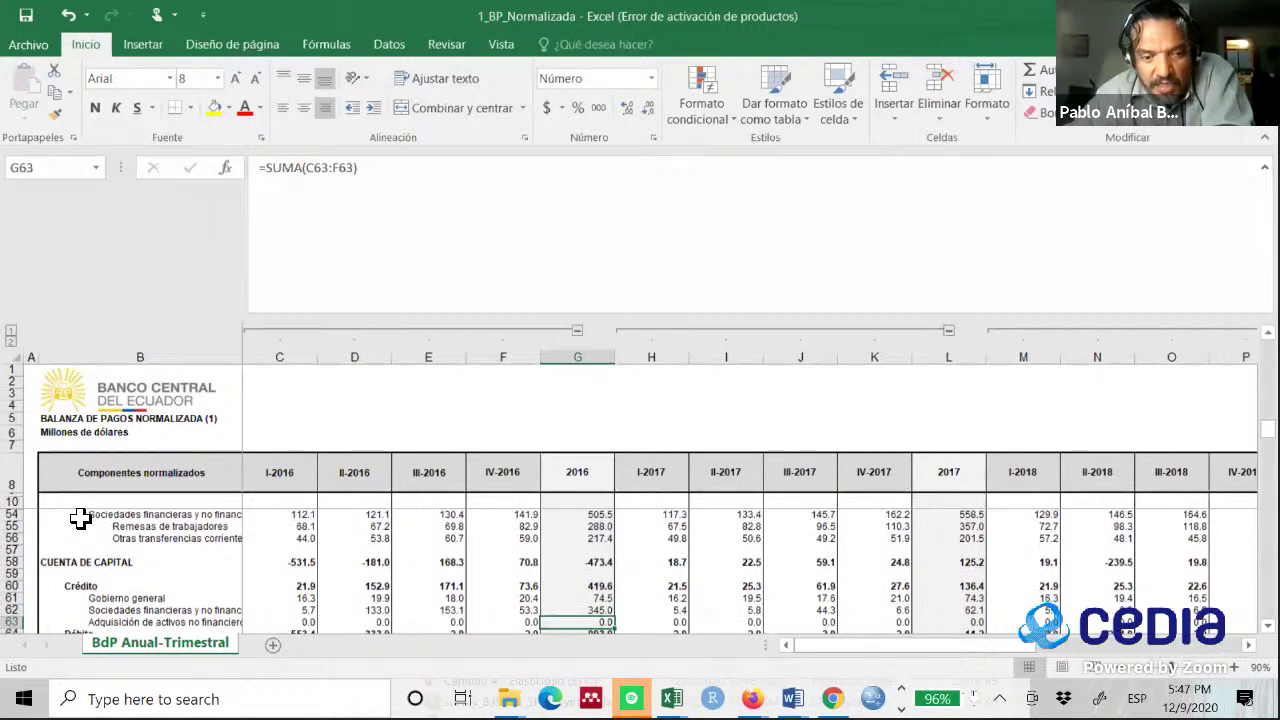
key("Up")
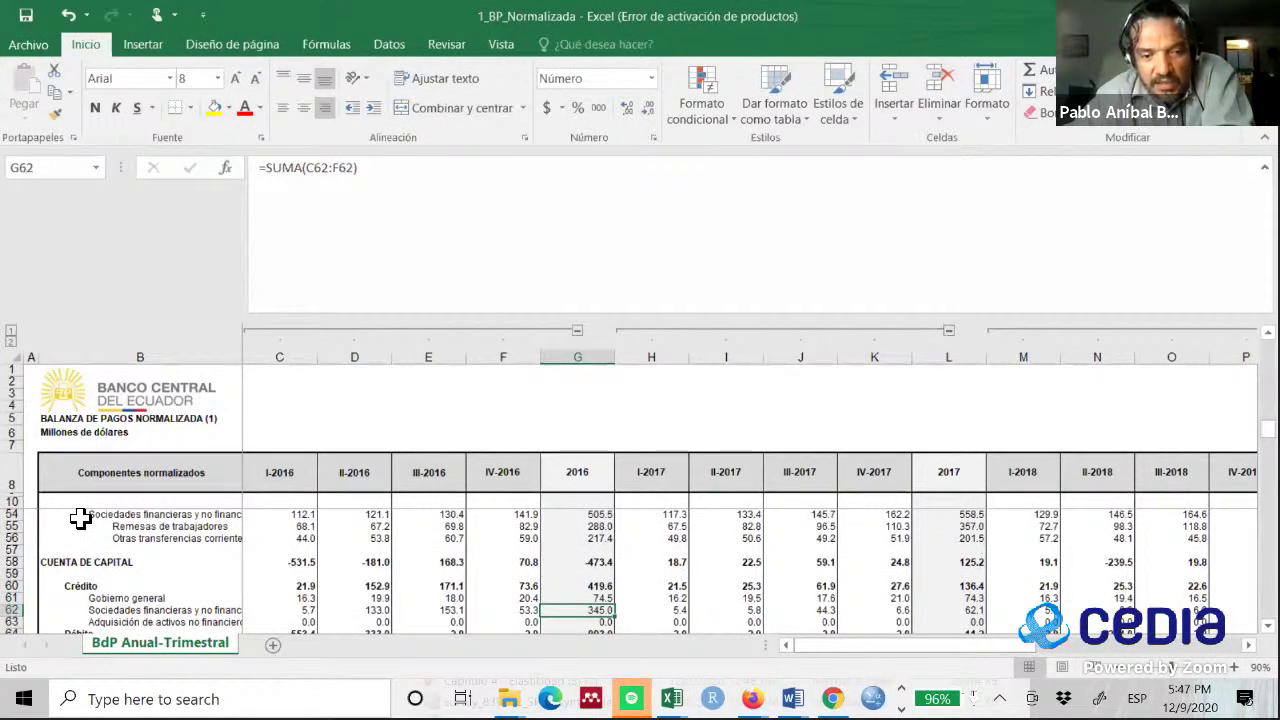
key("Down")
key("Up")
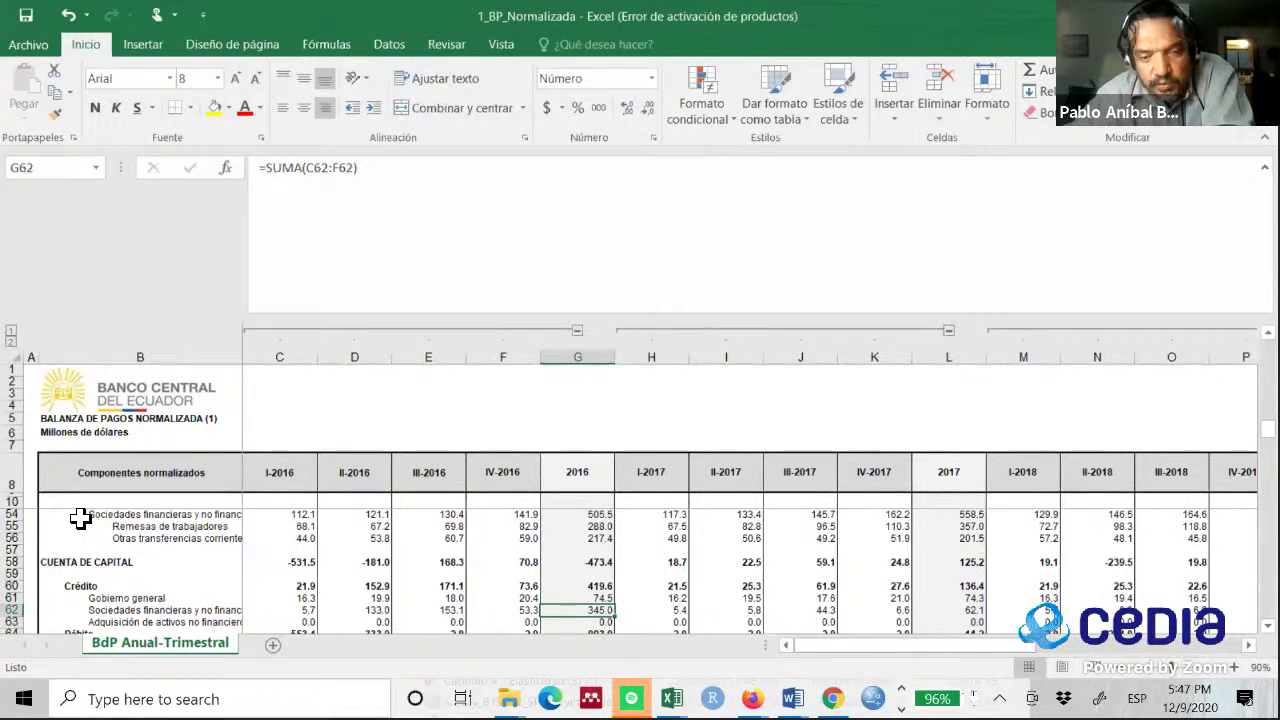
key("Down")
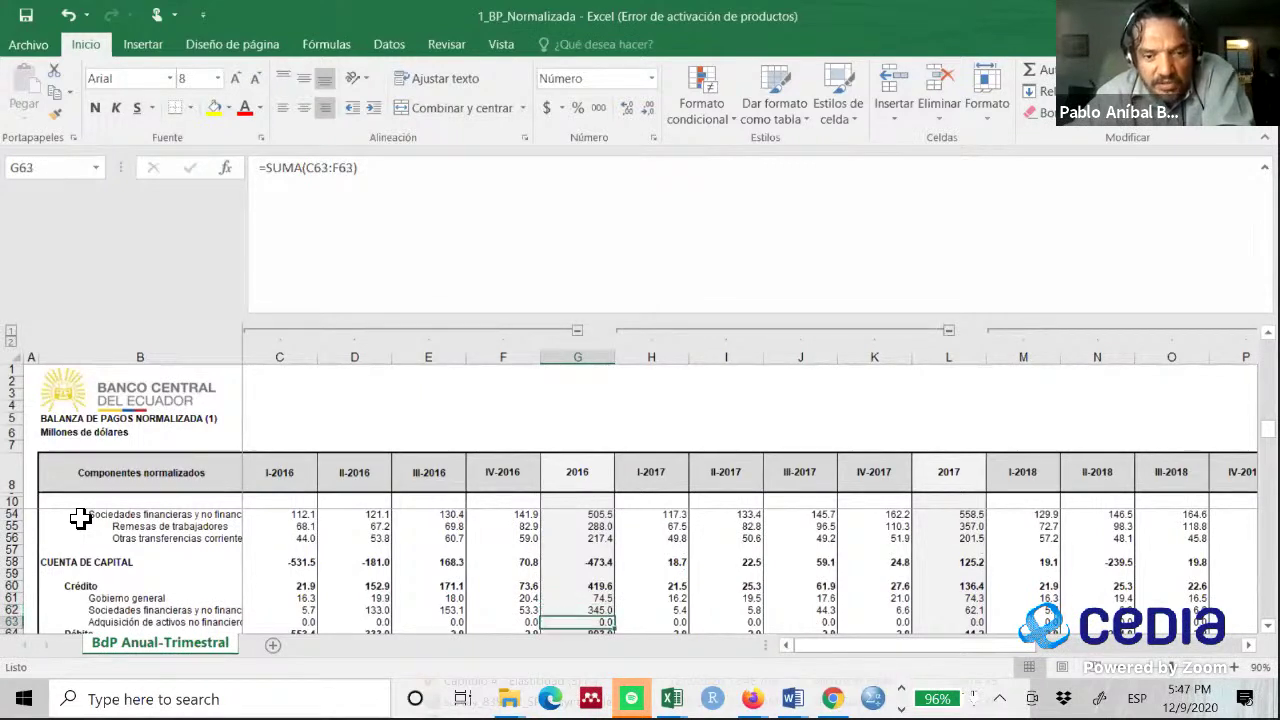
- Examine the 2016 Cuenta de Capital debit total and its Gobierno general, Sociedades and Disposición de activos no financieros rows
key("Down")
key("Down")
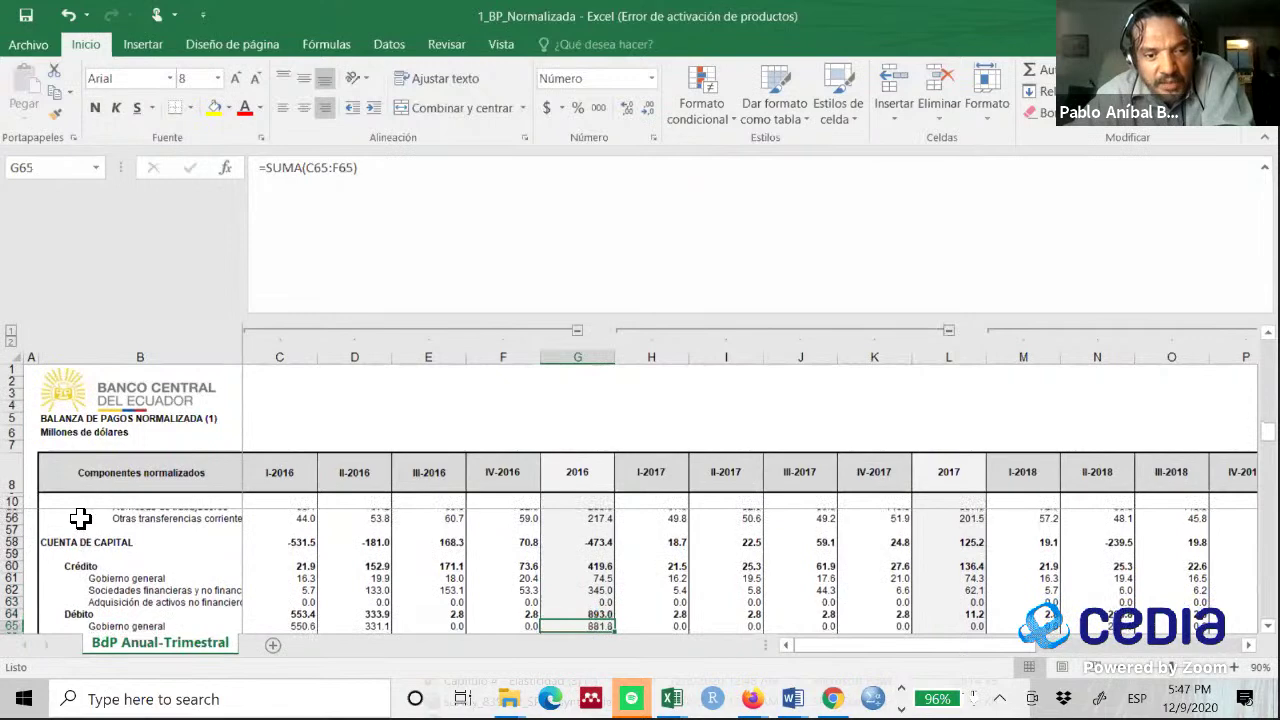
key("Down")
key("Down")
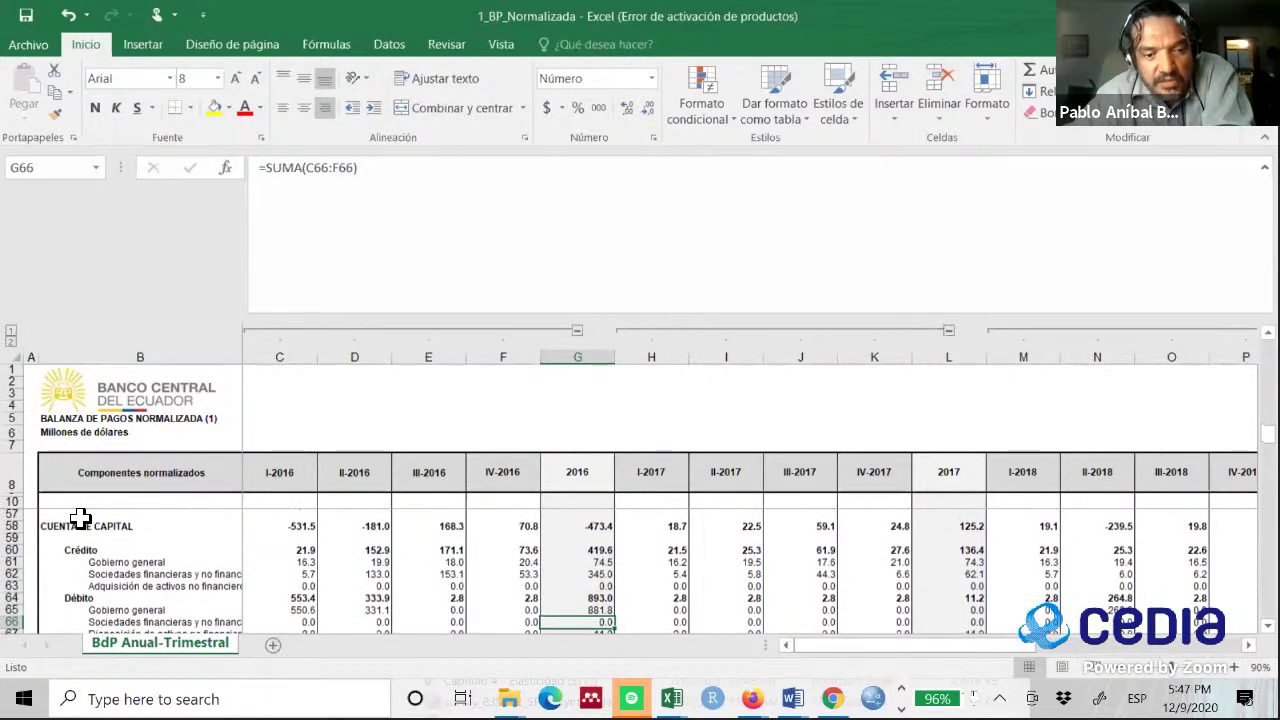
key("Down")
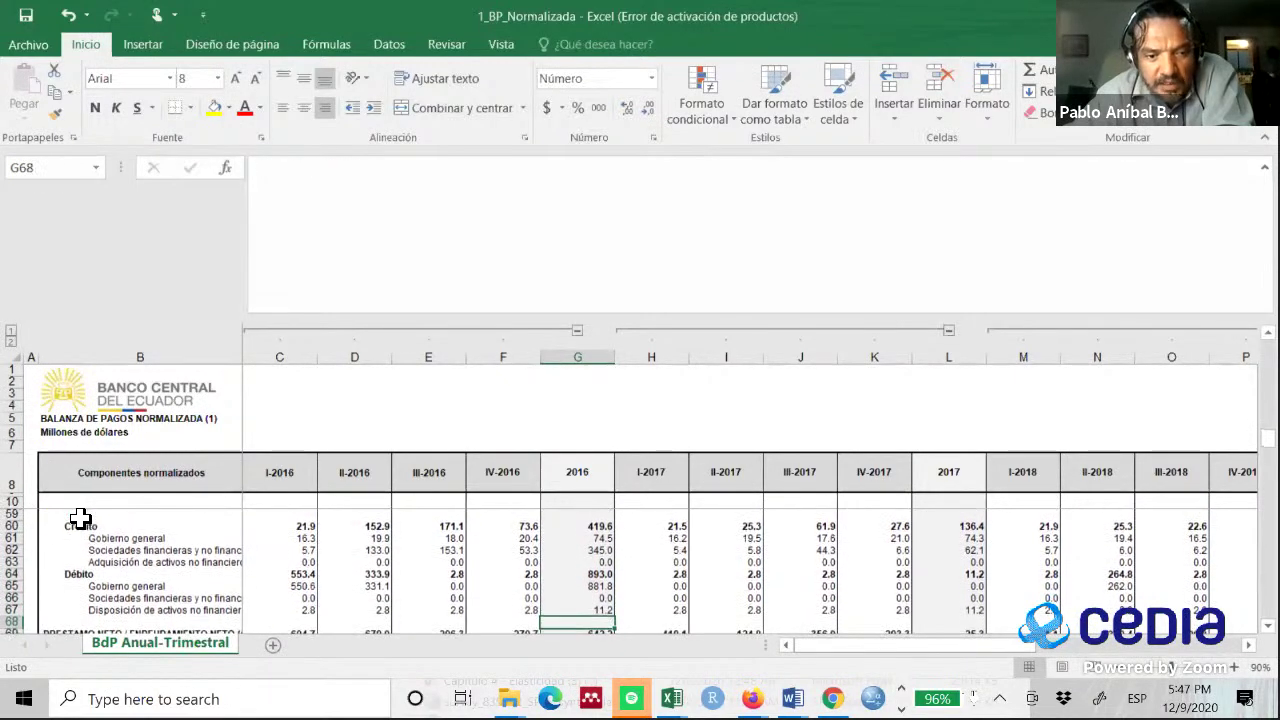
- Compare the 2016 Préstamo Neto / Endeudamiento Neto figure with the Cuenta Financiera balance
key("Down")
key("Down")
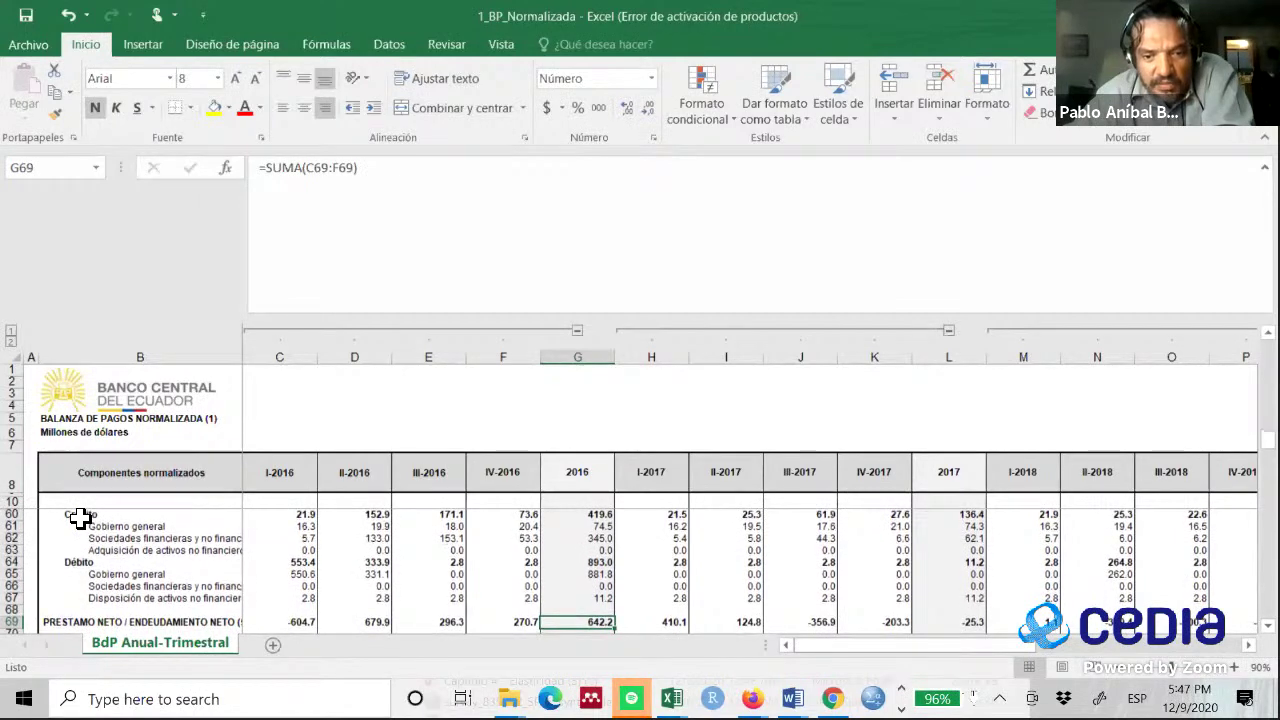
key("Down")
key("Down")
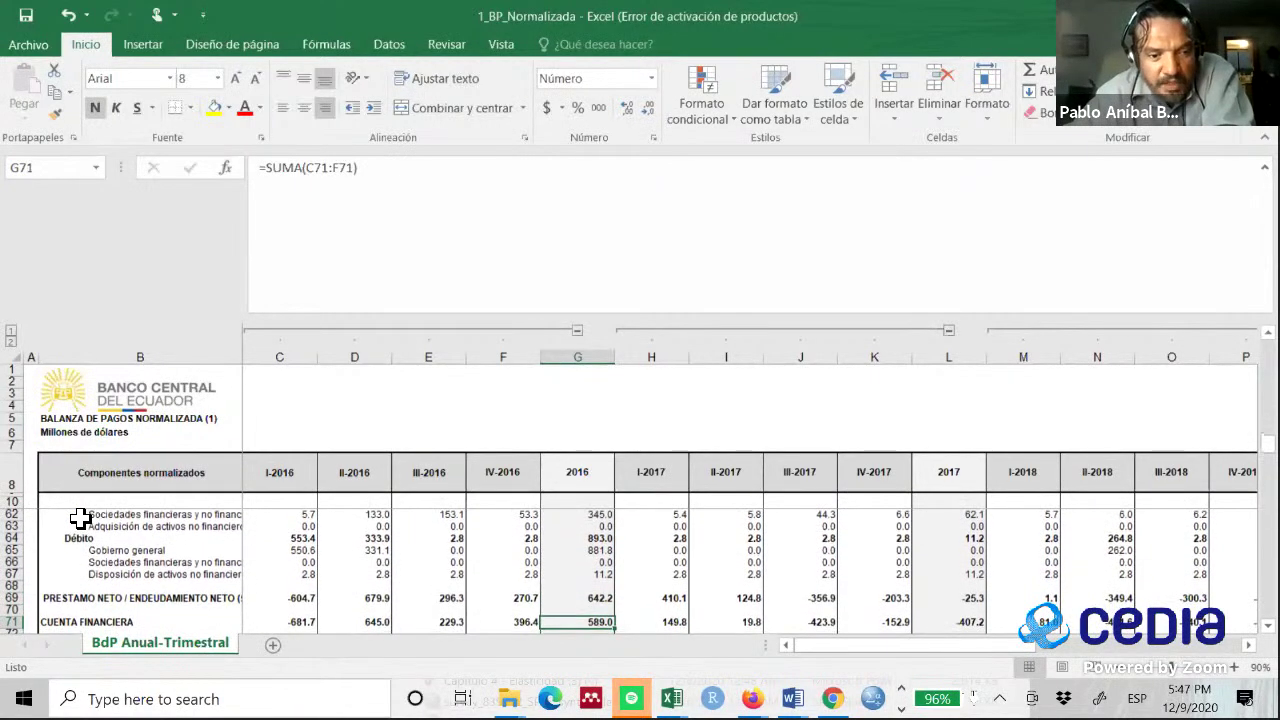
key("Up")
key("Up")
key("Up")
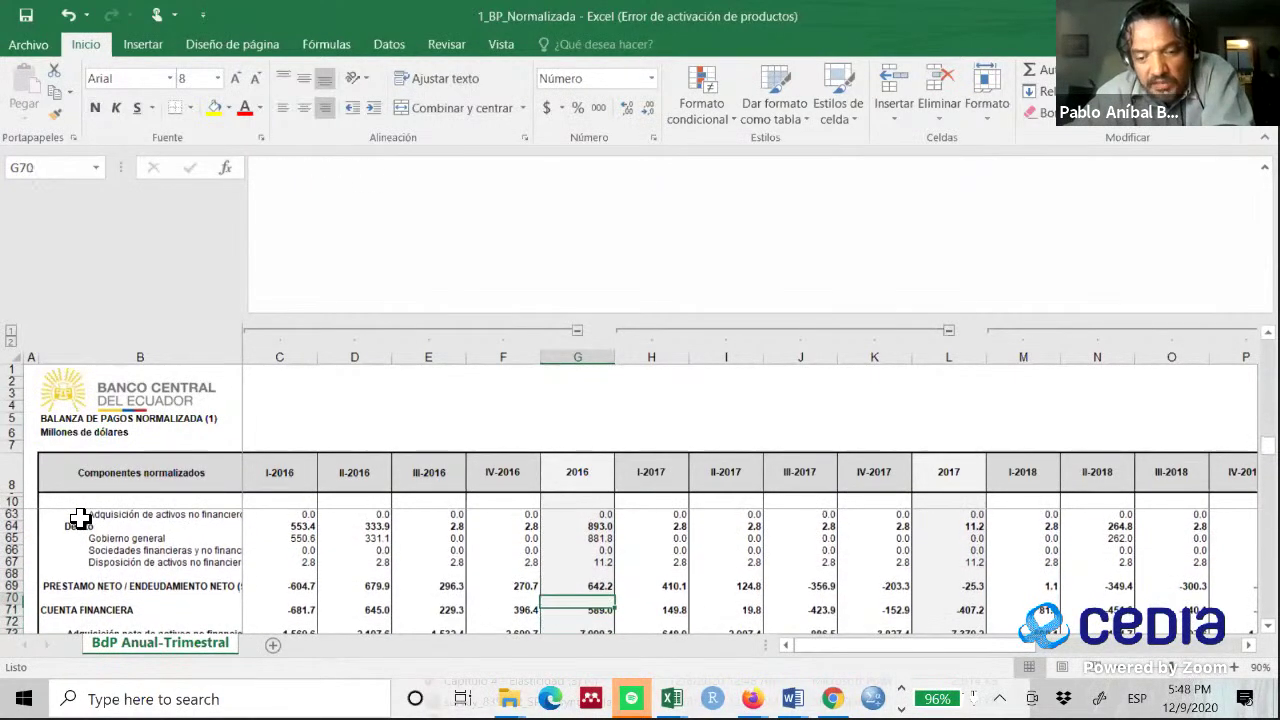
key("ctrl+c")
key("Up")
key("Down")
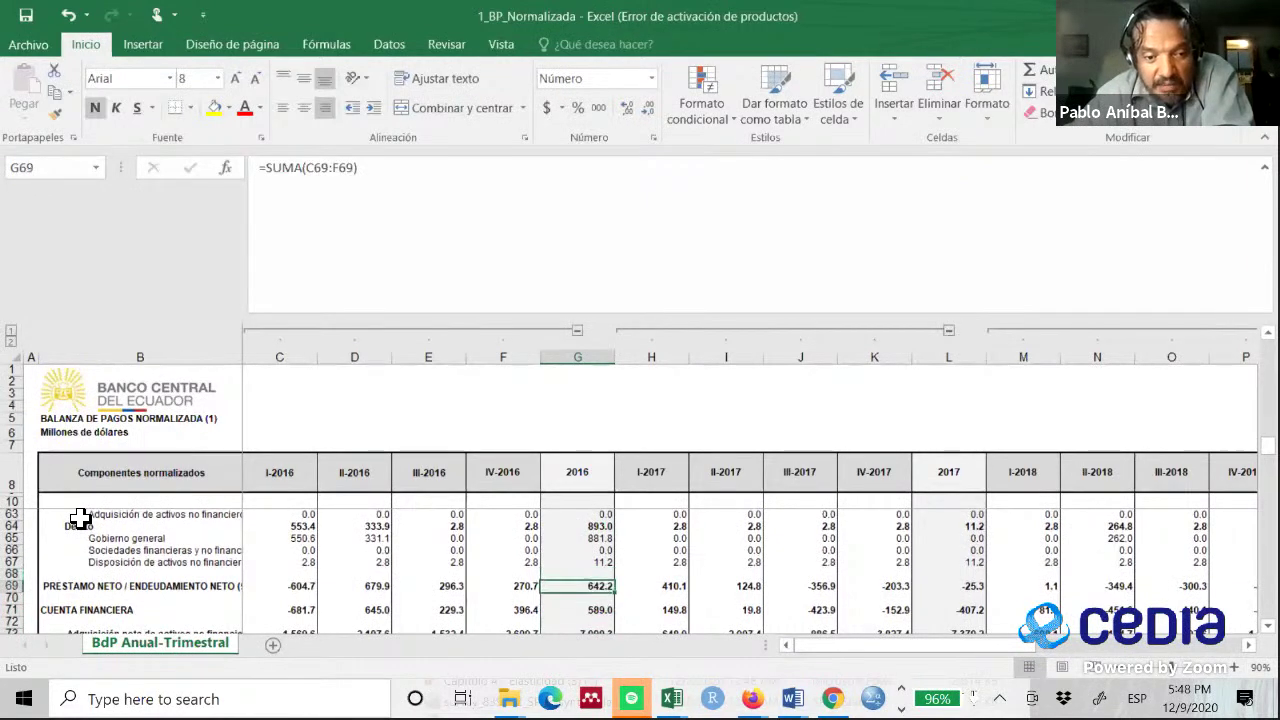
- Examine the 2016 Cuenta Financiera balance and its Adquisición neta de activos financieros total
key("Down")
key("Down")
key("Down")
key("Down")
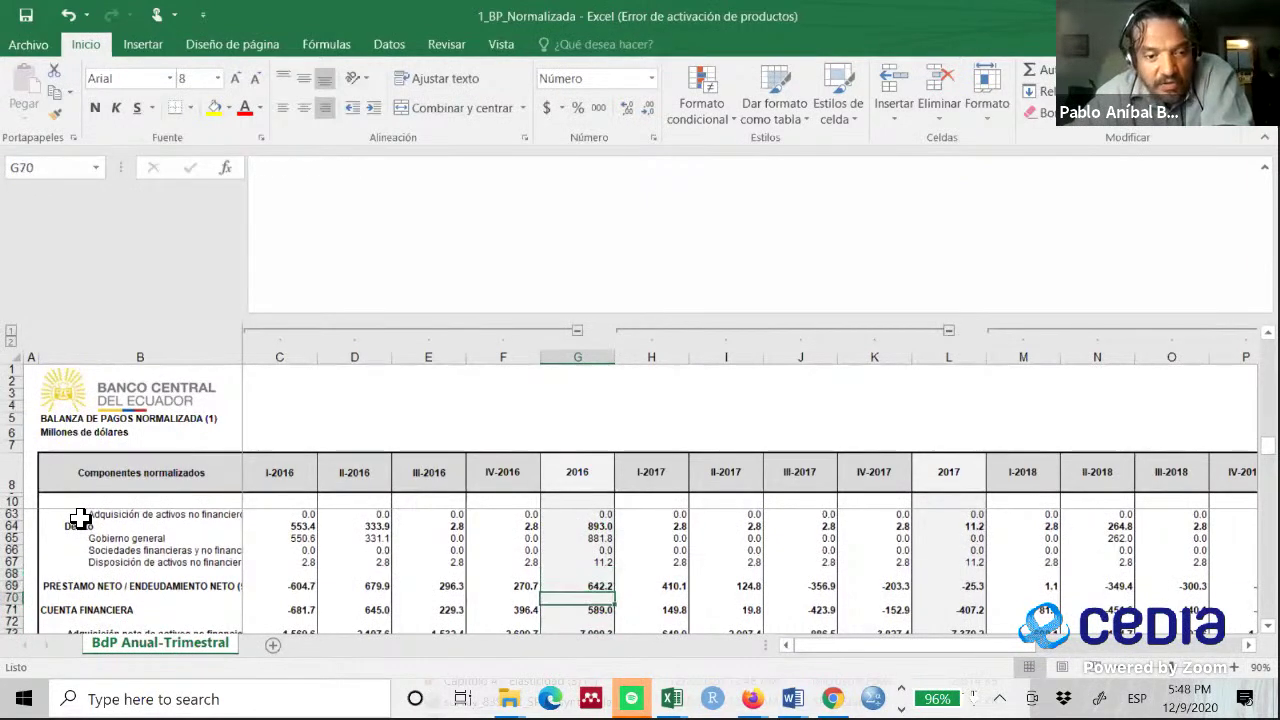
key("Down")
key("Down")
key("Down")
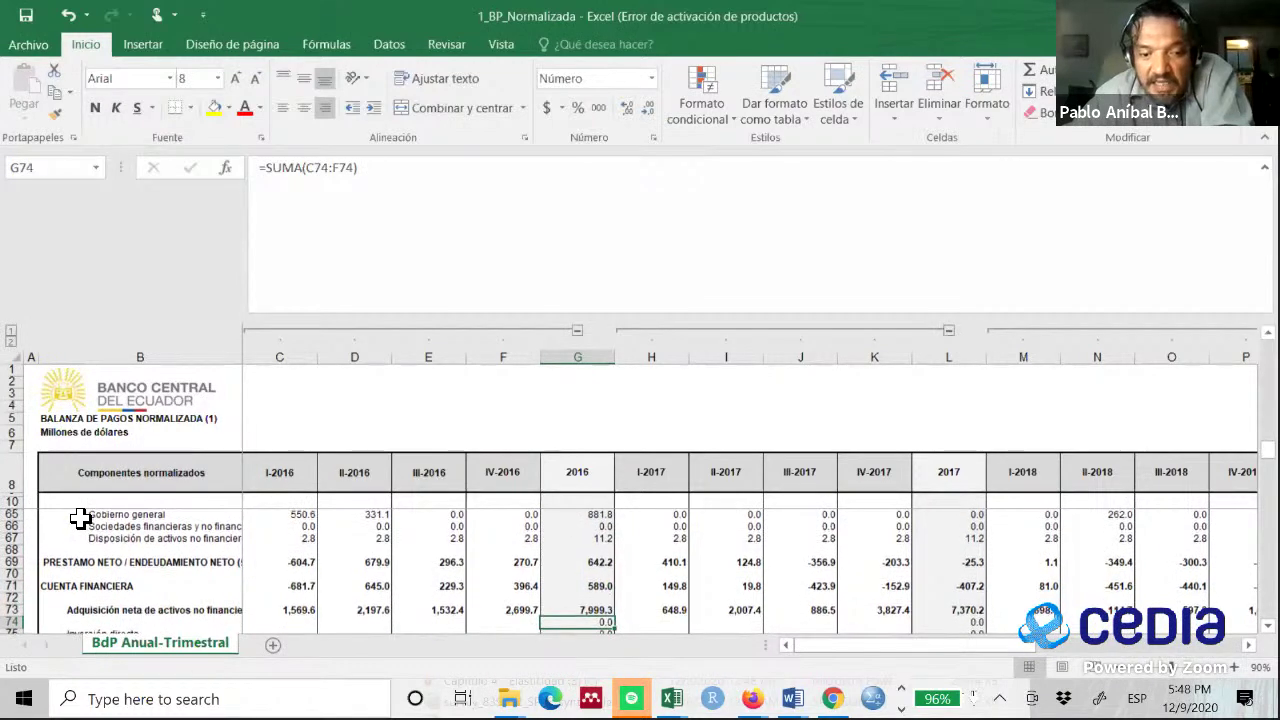
- Examine the 2016 portfolio investment assets, covering Títulos de participación en capital and Títulos de deuda, down to Derivados financieros
key("Down")
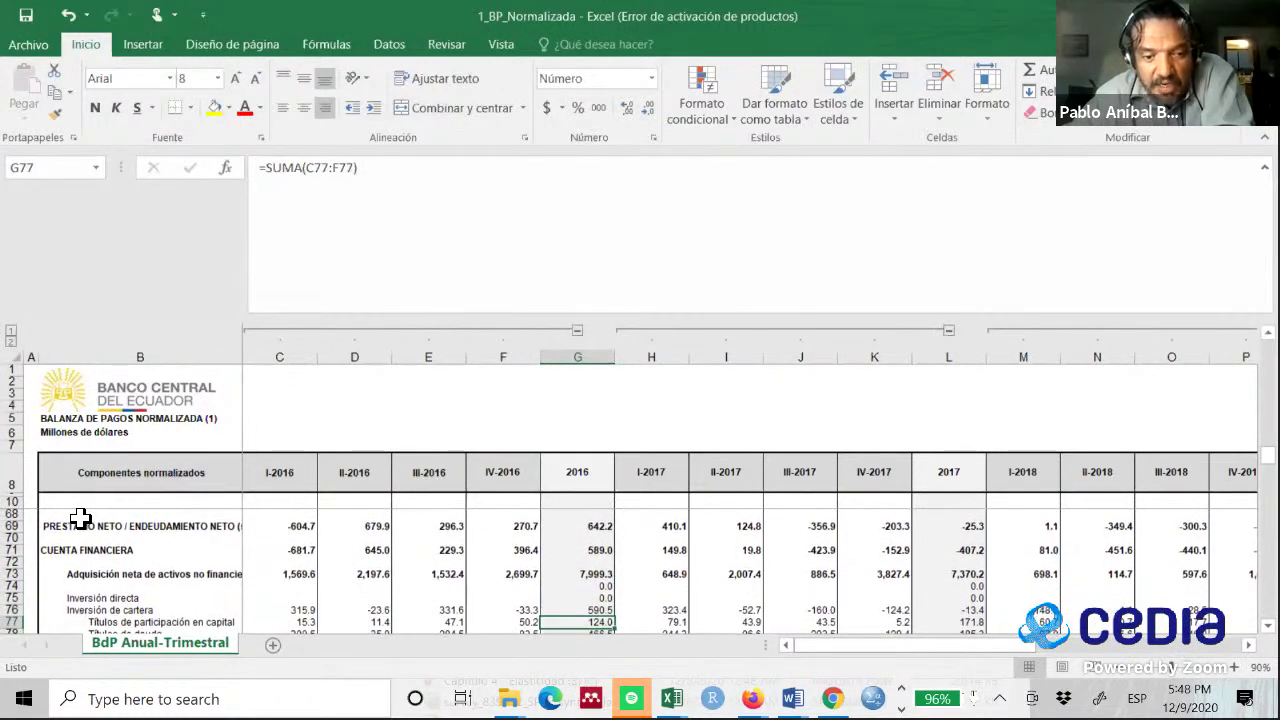
key("Down")
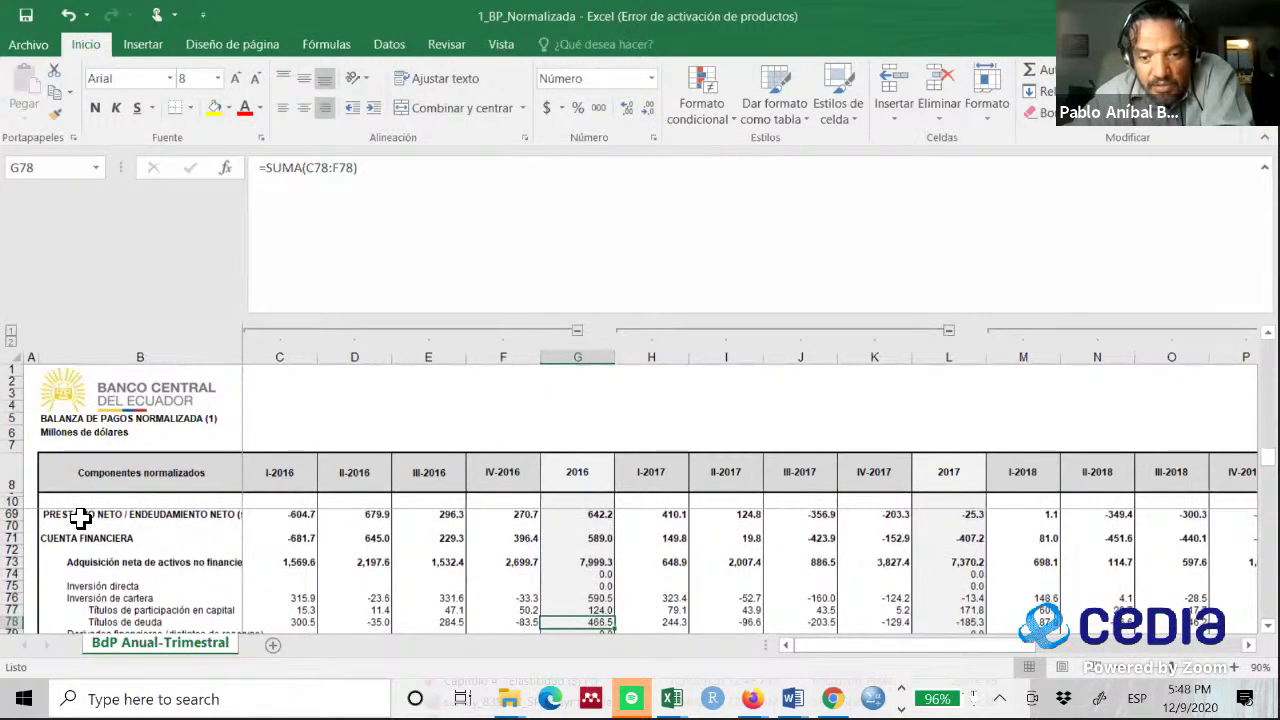
key("Up")
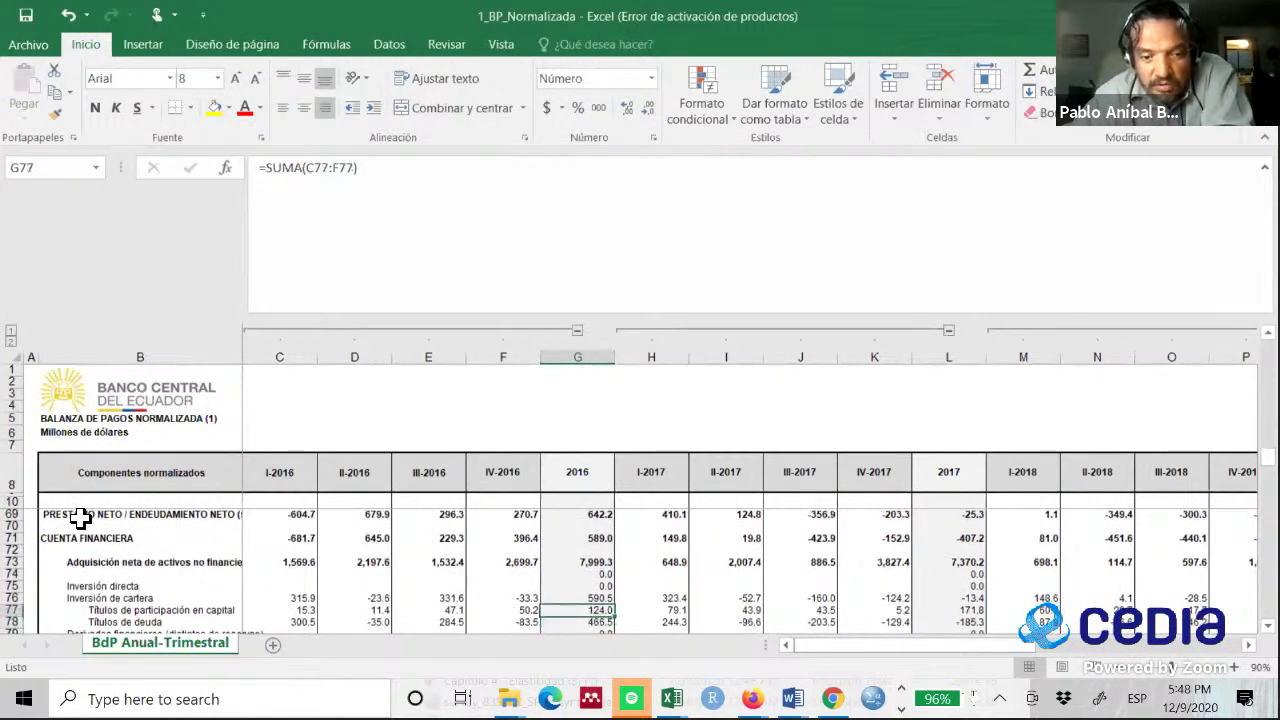
key("Down")
key("Down")
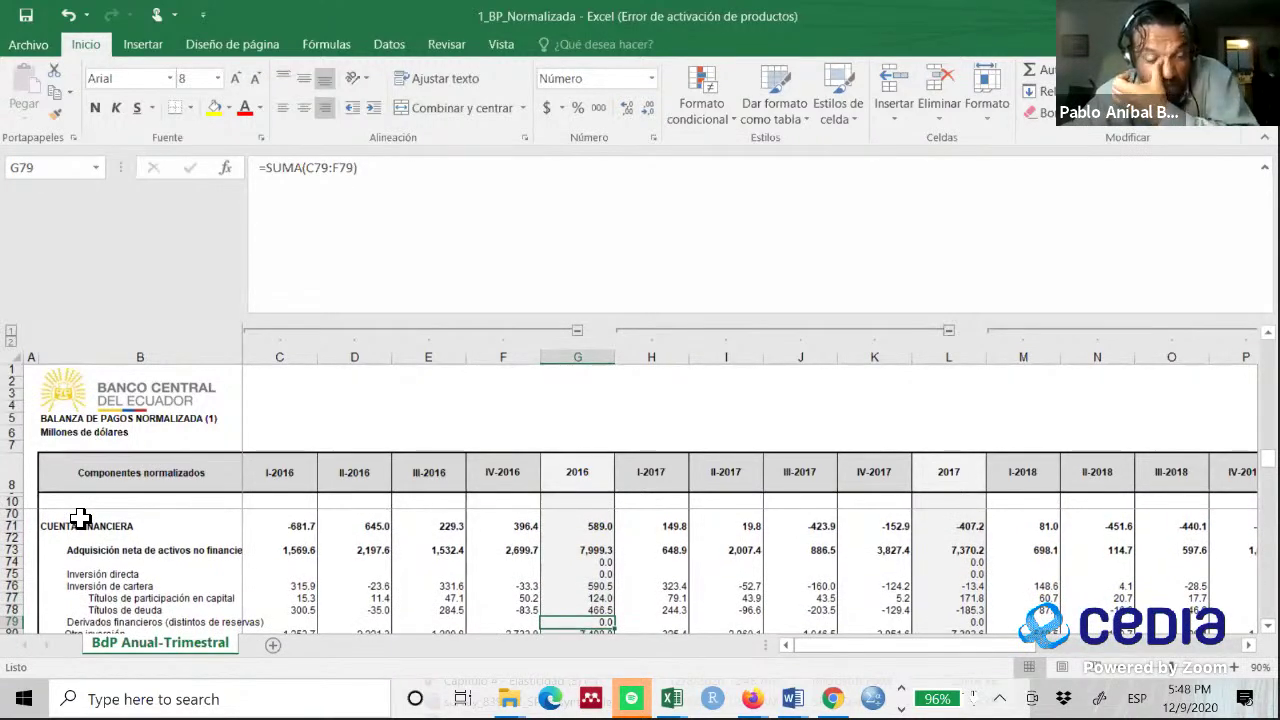
- Examine the 2016 asset figures for Derivados financieros and Otra inversión, through Otras participaciones de capital, Monedas y depósitos and Préstamos
scroll(80, 517, "down", 1)
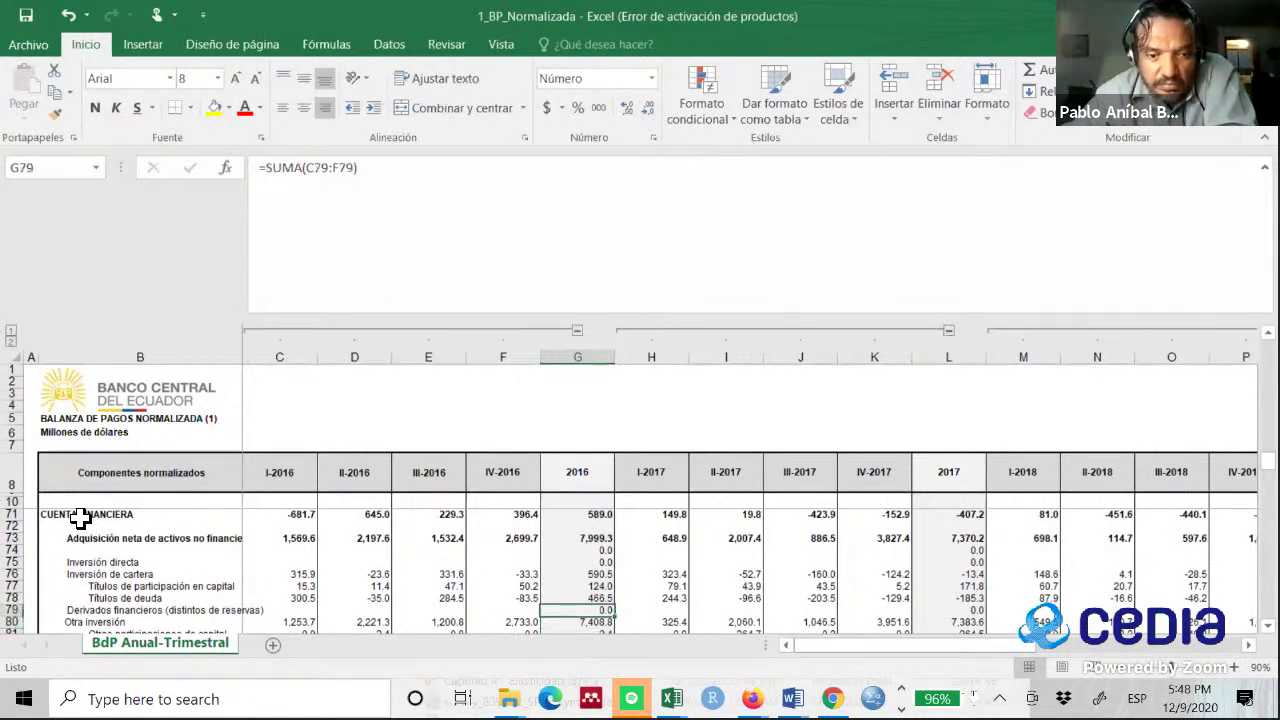
key("Down")
key("Up")
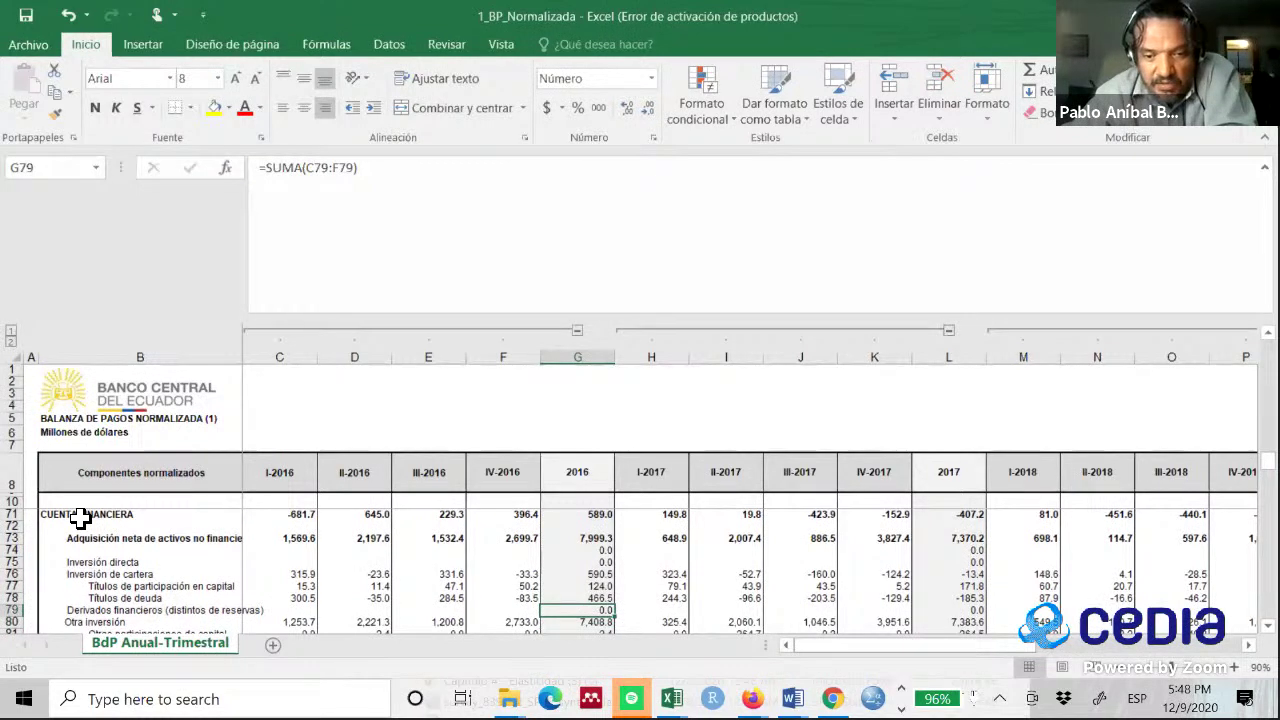
key("Down")
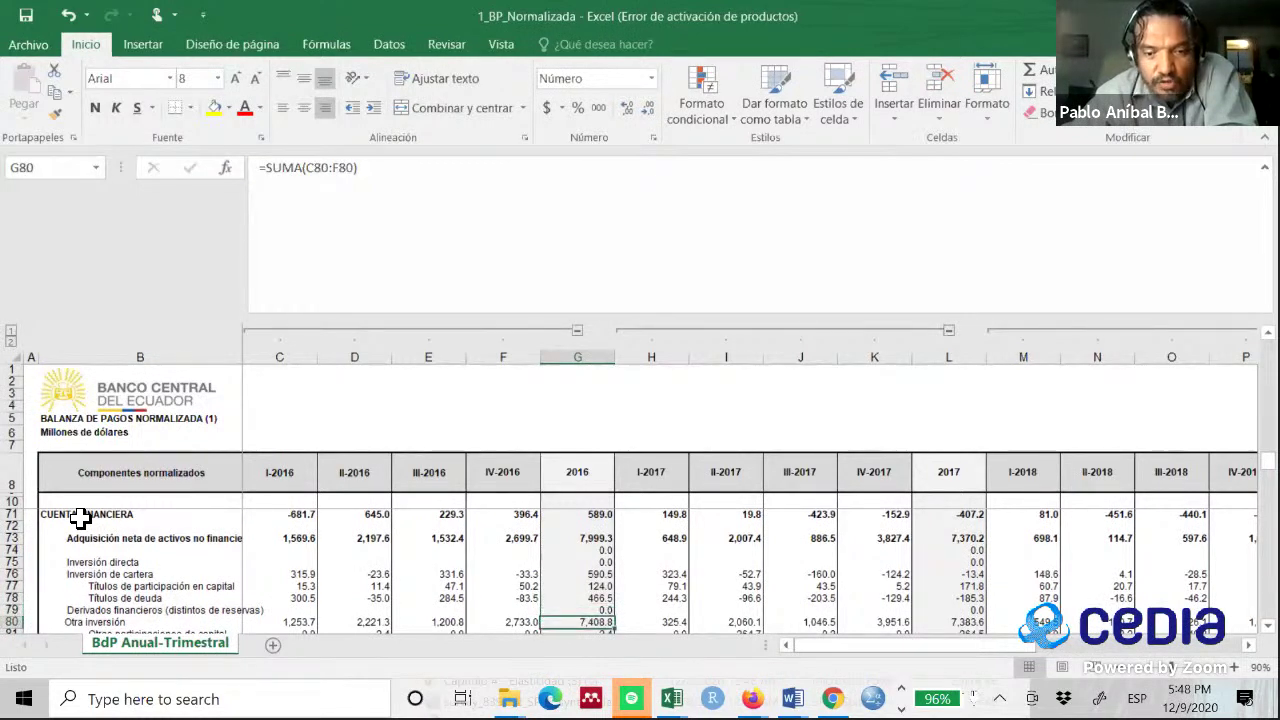
key("Down")
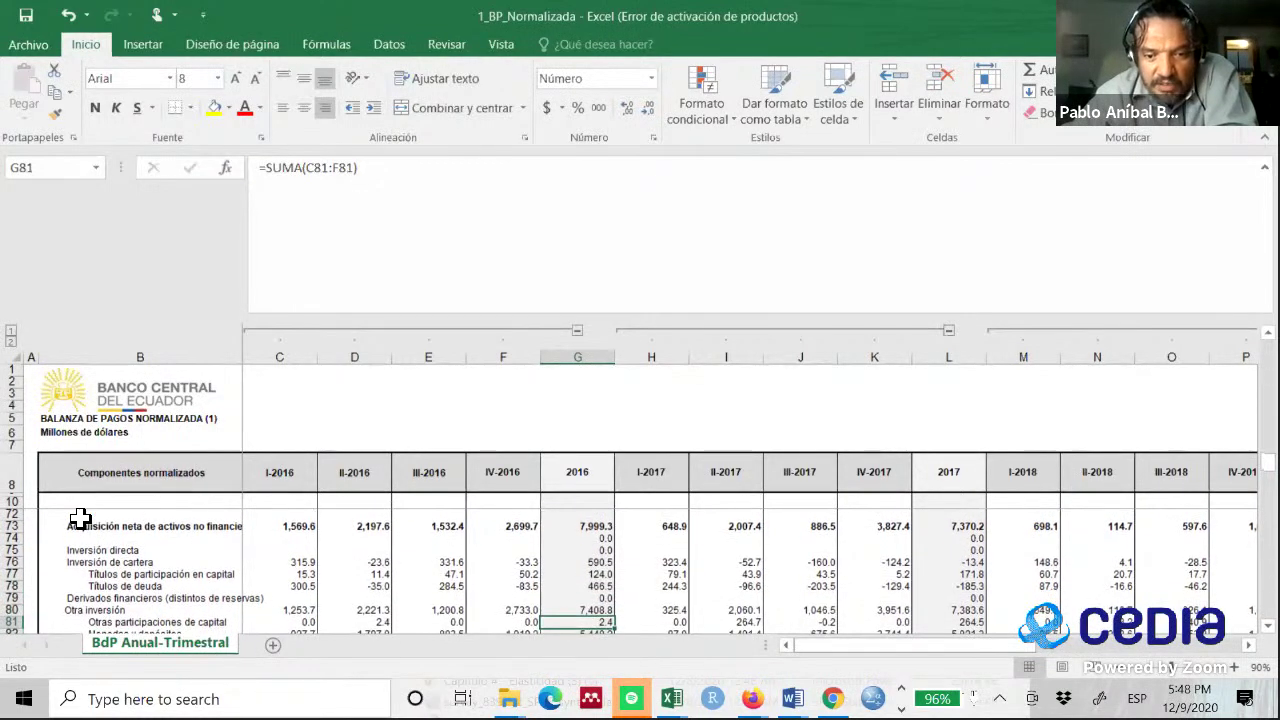
key("Down")
key("Down")
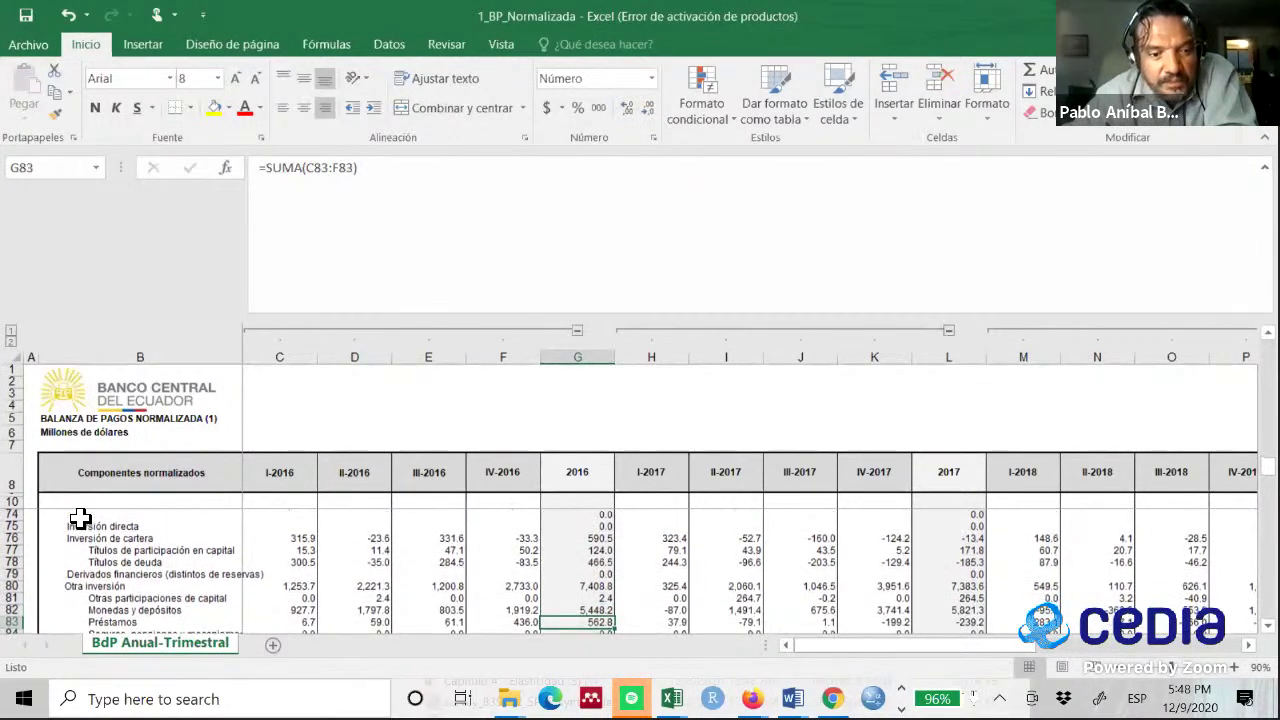
- Review the remaining 2016 Otra inversión asset rows and examine the Pasivos netos incurridos total
key("Down")
key("Down")
key("Down")
key("Down")
key("Down")
key("Down")
key("Down")
key("Down")
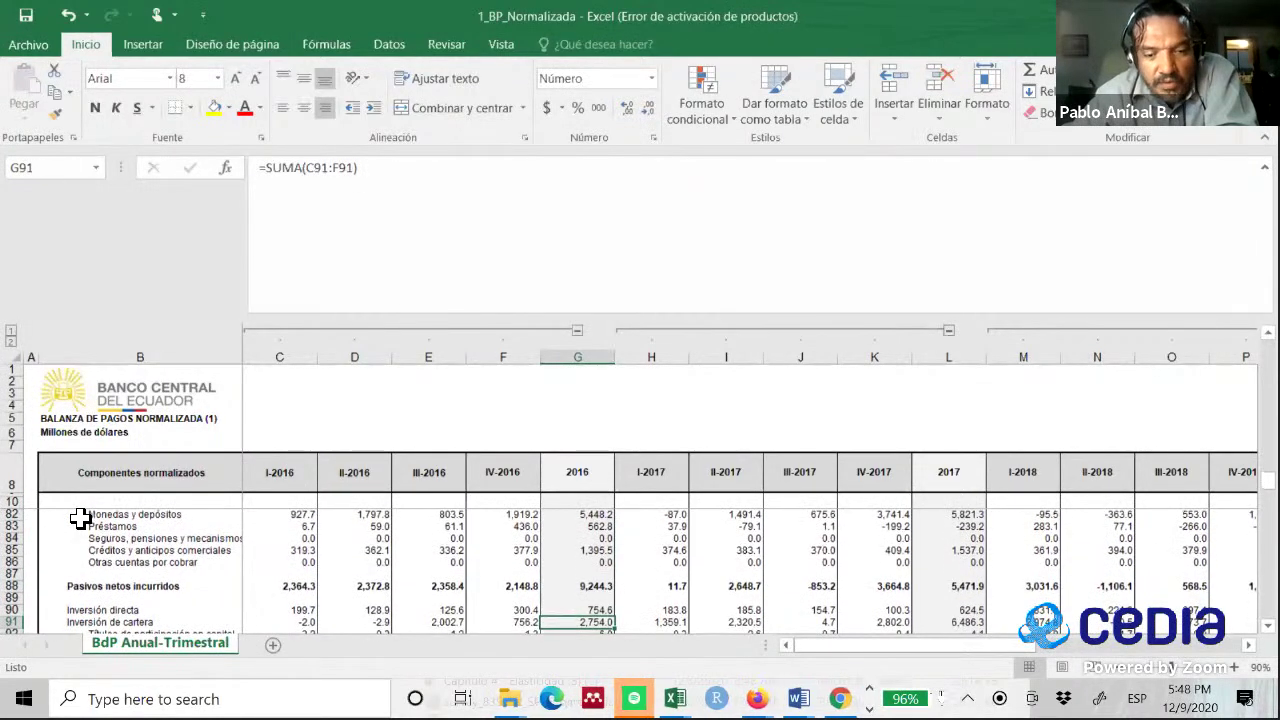
key("Up")
key("Up")
key("Up")
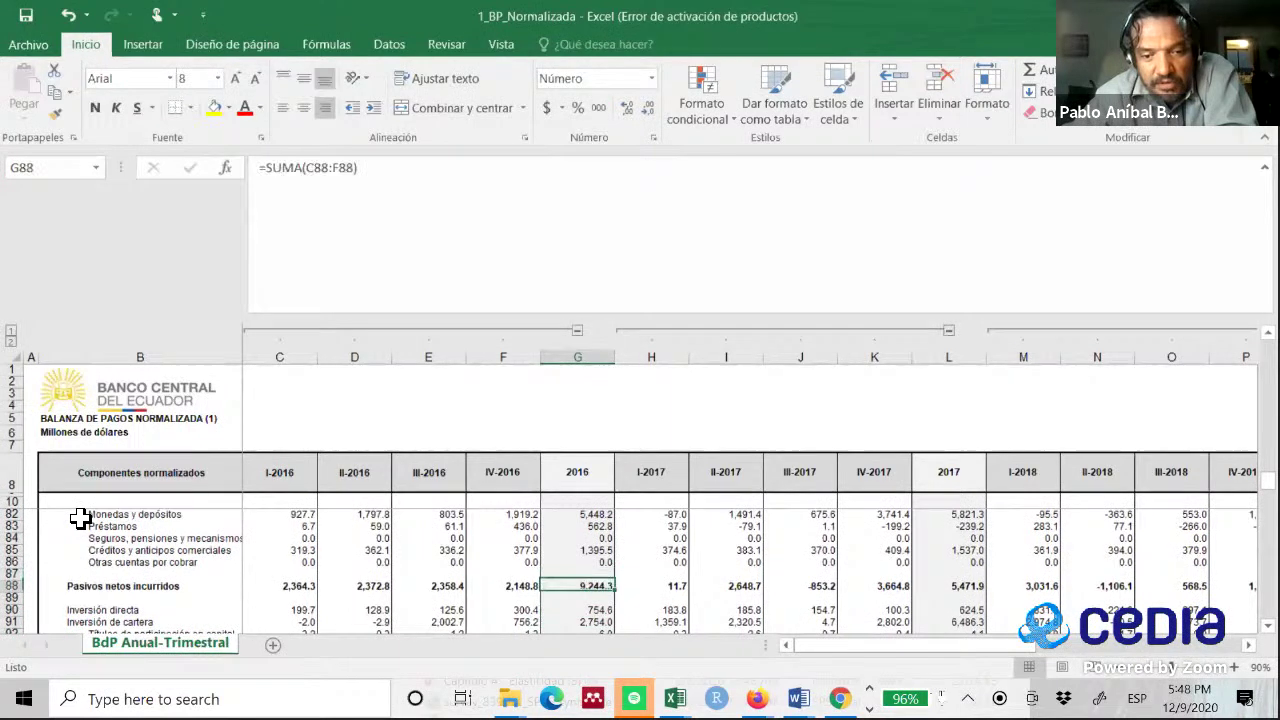
- Examine the 2016 Pasivos netos incurridos rows for Inversión directa, Inversión de cartera with its securities, and Derivados financieros
key("Down")
key("Down")
key("Down")
key("Down")
key("Down")
key("Down")
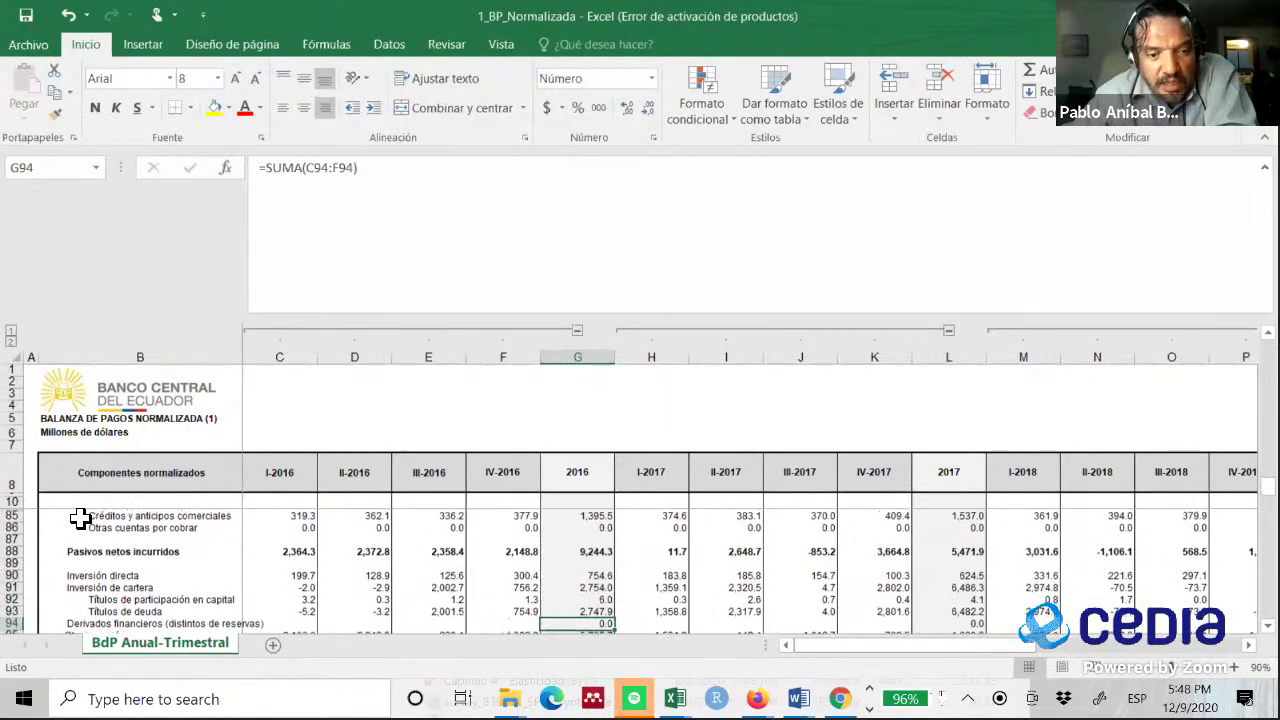
key("Up")
key("Up")
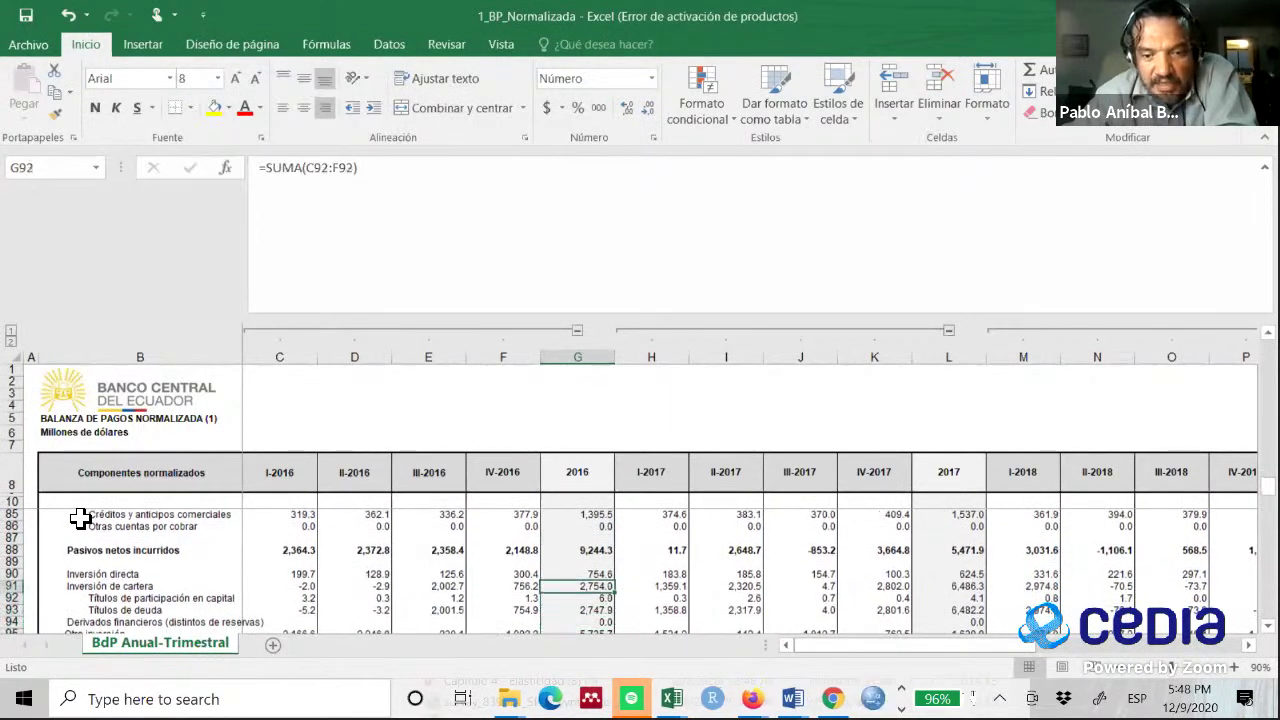
key("Up")
key("Up")
key("Up")
key("Down")
key("Down")
key("Down")
key("Down")
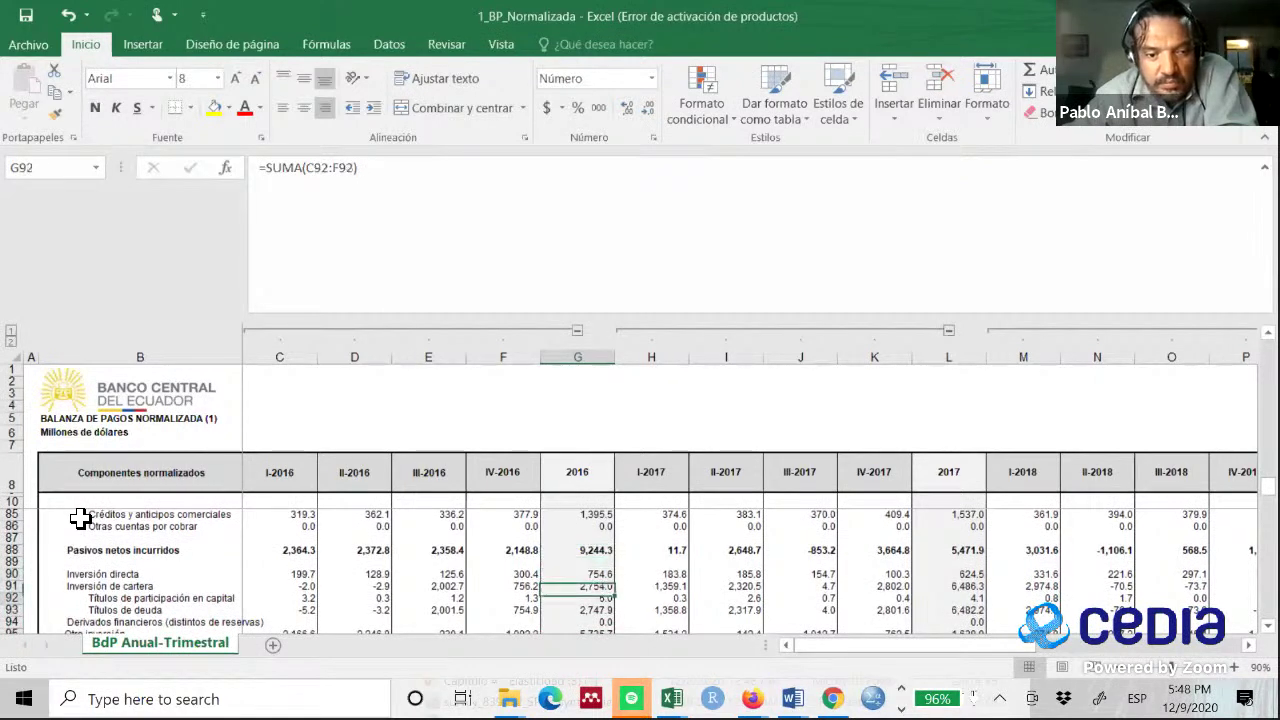
key("Down")
key("Down")
key("Down")
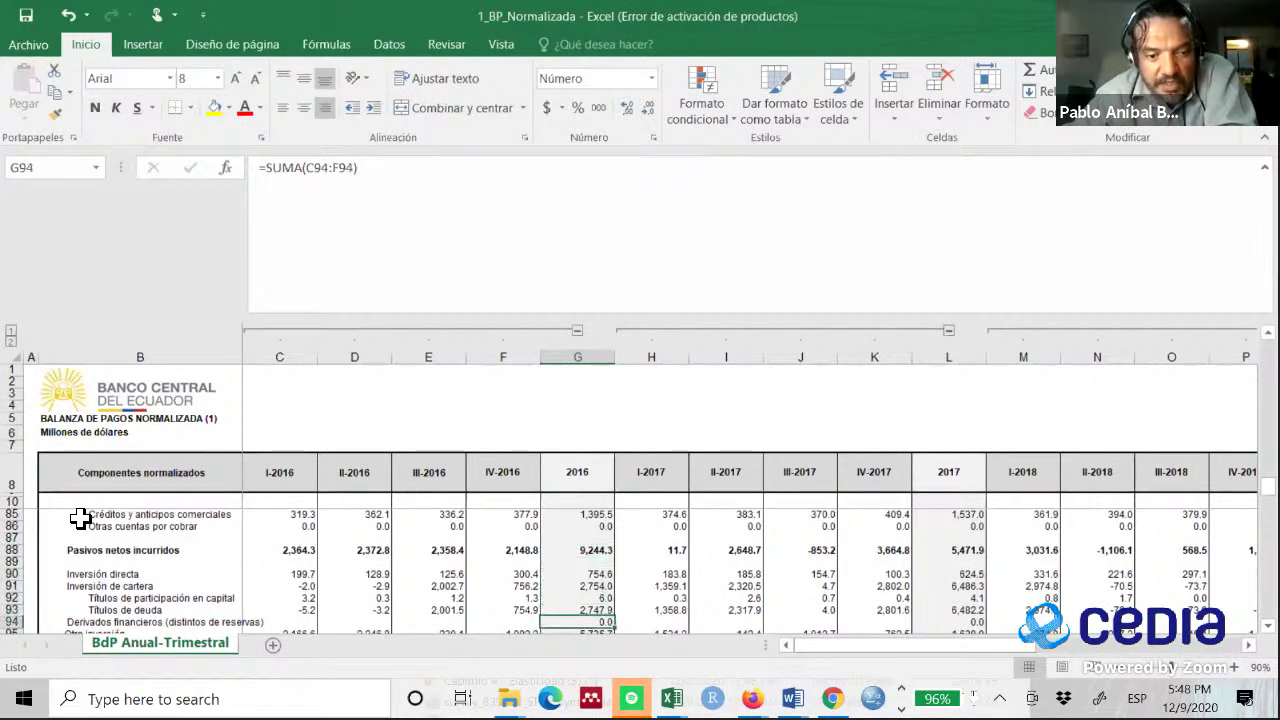
- Examine the 2016 Otra inversión liabilities from Otras participaciones de capital through Derechos especiales de giro
key("Down")
key("Down")
key("Down")
key("Down")
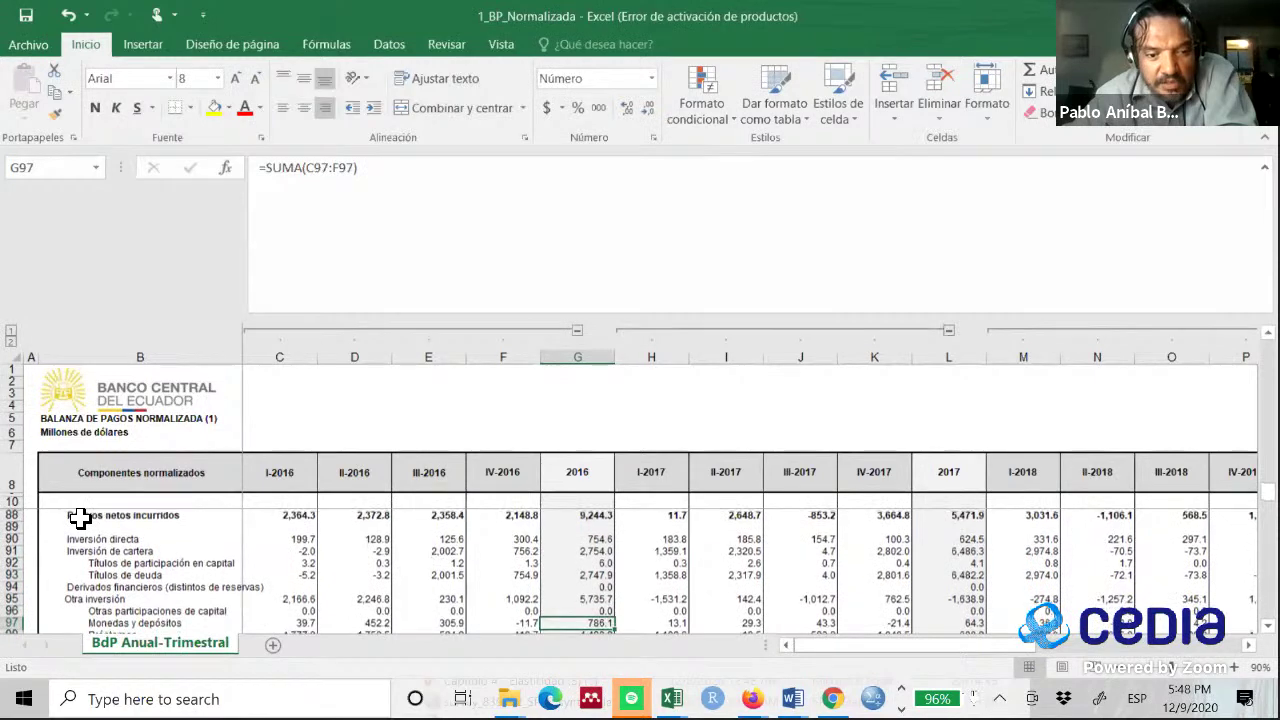
key("Down")
key("Down")
key("Down")
key("Down")
key("Down")
key("Down")
key("Down")
key("Down")
key("Down")
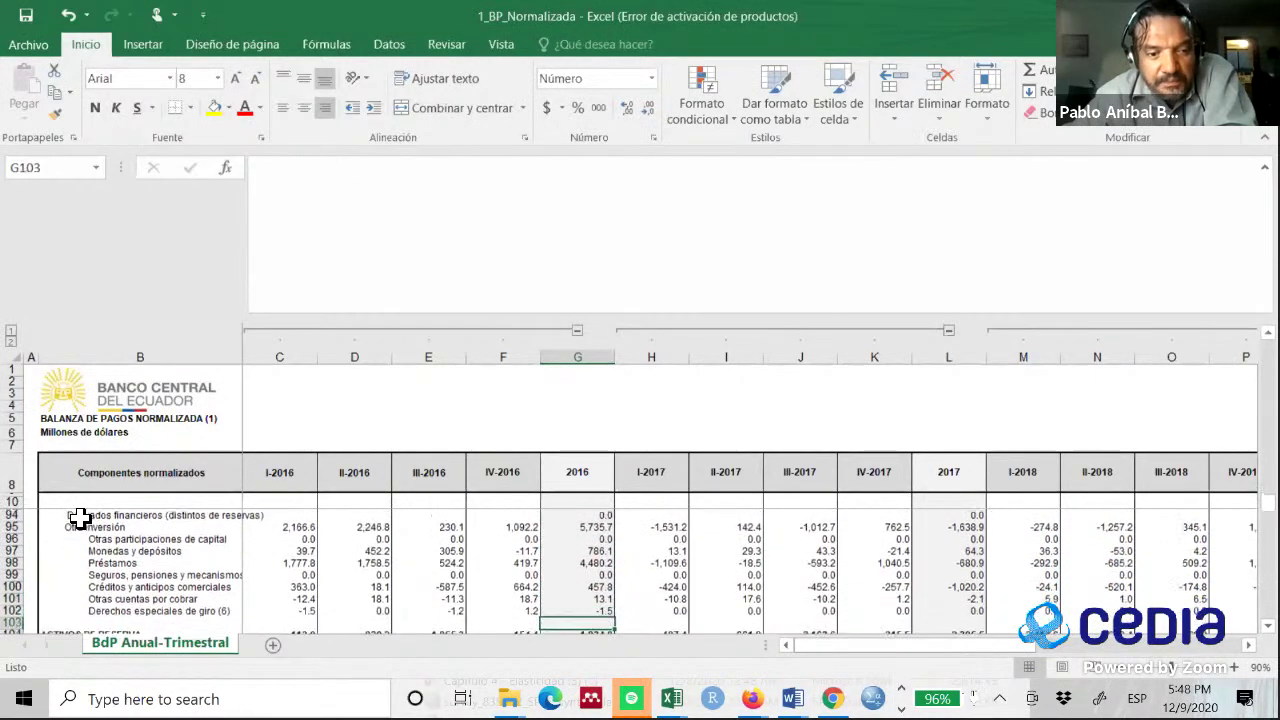
- Examine the 2016 figures for Activos de Reserva and Errores y Omisiones Netos
key("Up")
key("Up")
key("Up")
key("Up")
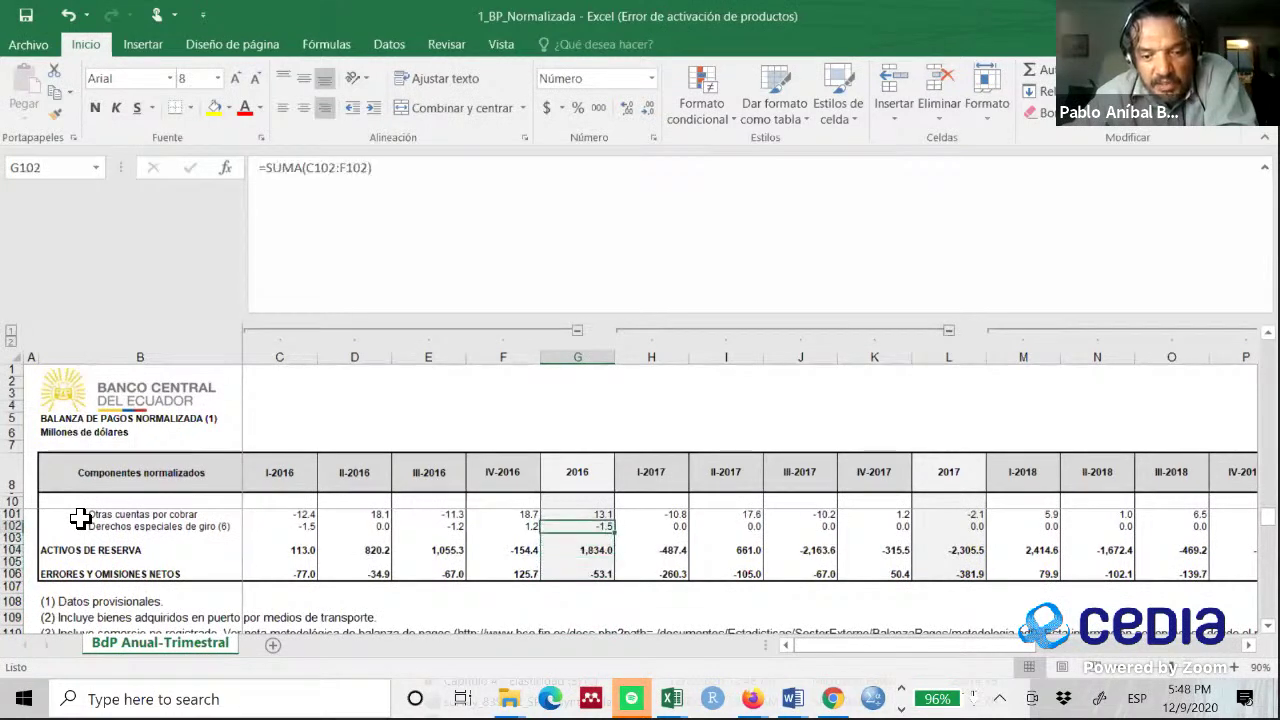
key("ctrl+n")
key("Down")
key("Down")
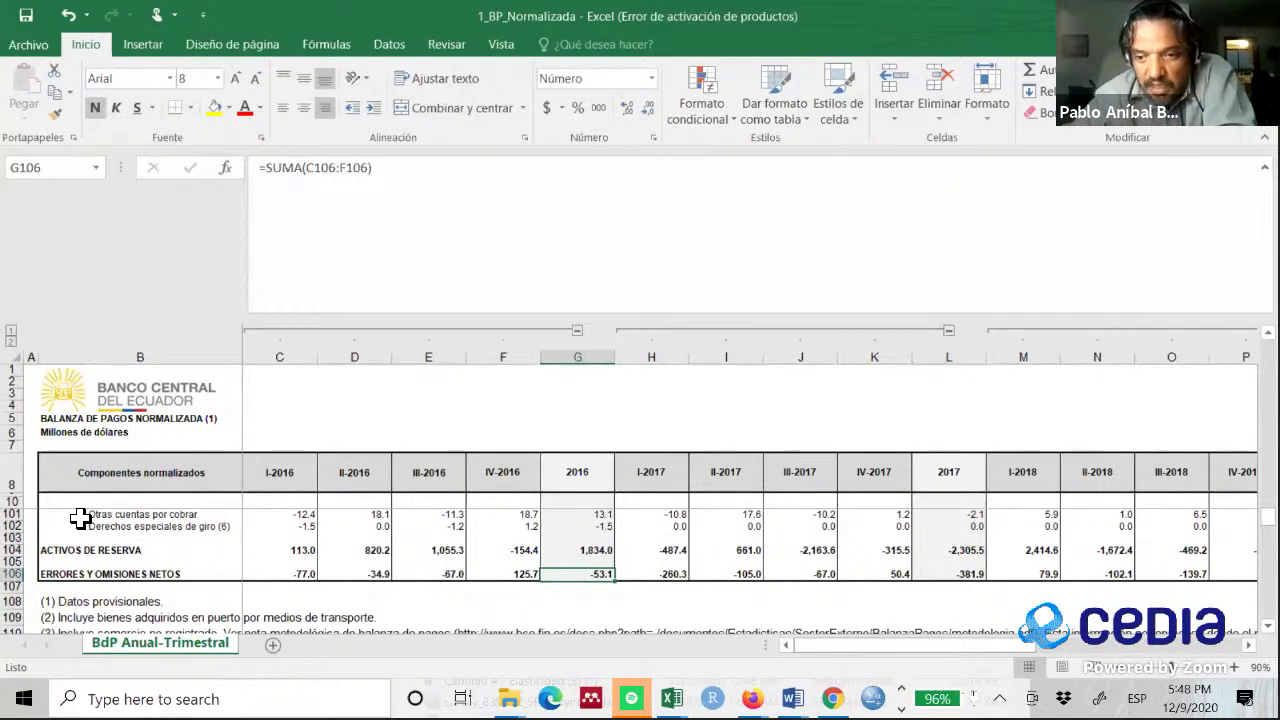
- Look over the explanatory notes and the source line below the balance of payments table
key("Down")
key("Down")
key("Down")
key("Down")
key("Down")
key("Down")
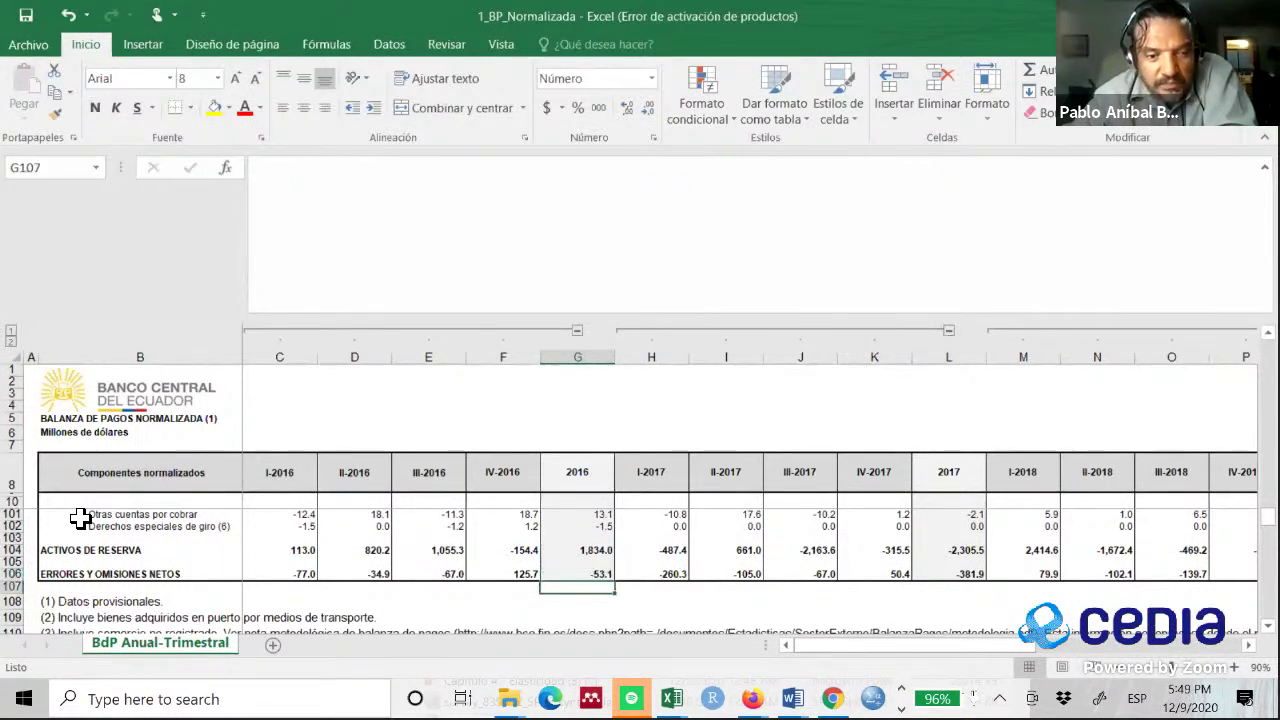
key("Down")
key("Down")
key("Down")
key("Down")
key("Down")
key("Down")
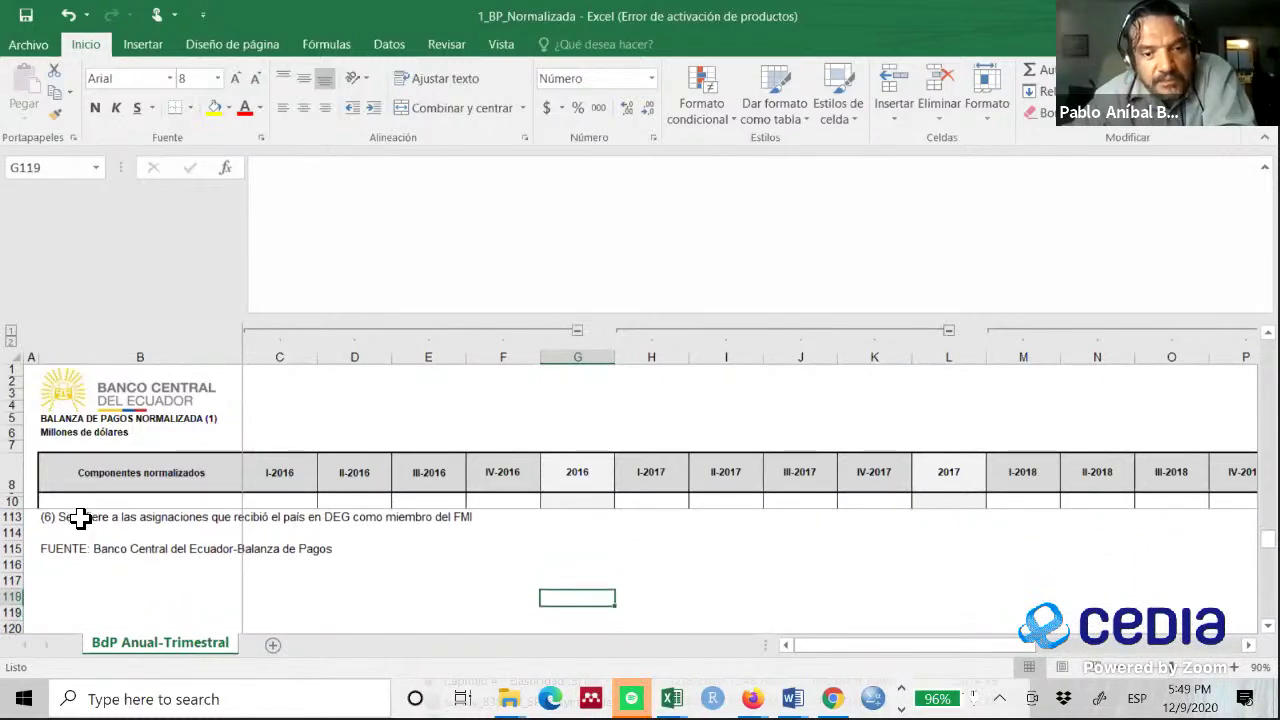
- Return to the 2016 Préstamos figure among the Otra inversión liabilities, above Activos de Reserva
key("Up")
key("Up")
key("Up")
key("Up")
key("Up")
key("Up")
key("Up")
key("Up")
key("Up")
key("Up")
key("Up")
key("Up")
key("Up")
key("Up")
key("Up")
key("Up")
key("Up")
key("Up")
key("Up")
key("Up")
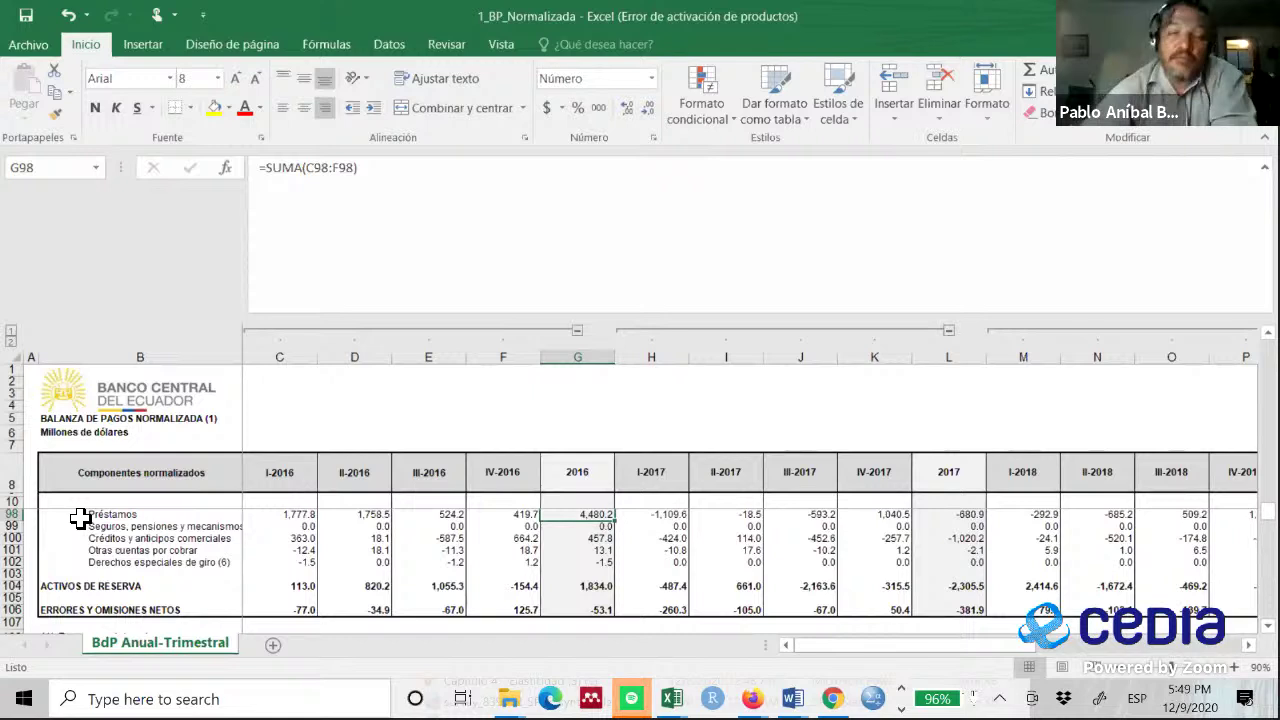